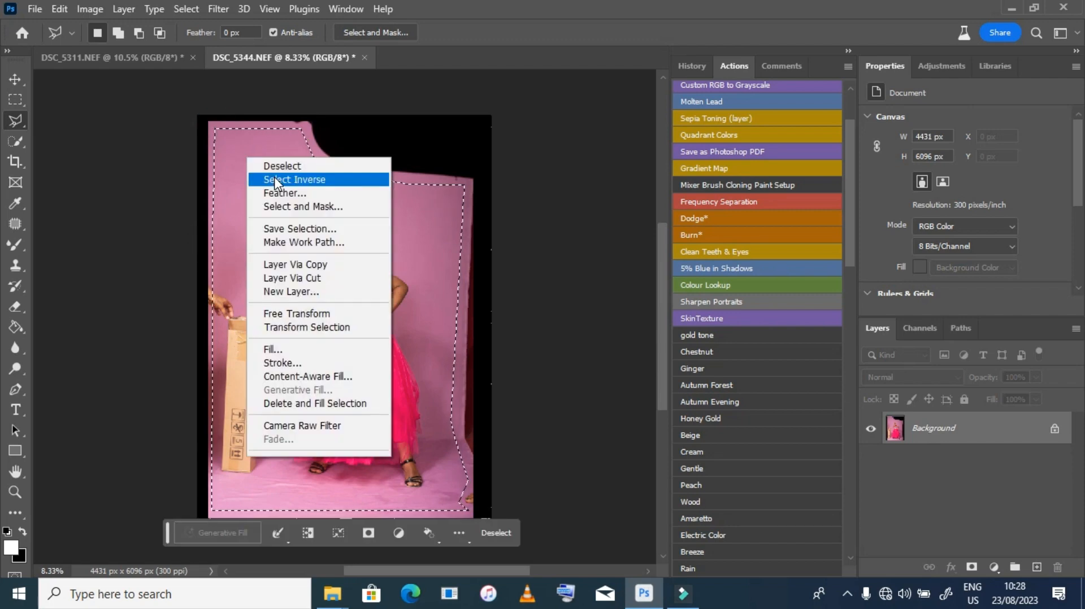
Invert the selection and fill the black border areas around the photo with matching pink backdrop
click(283, 177)
right_click(275, 176)
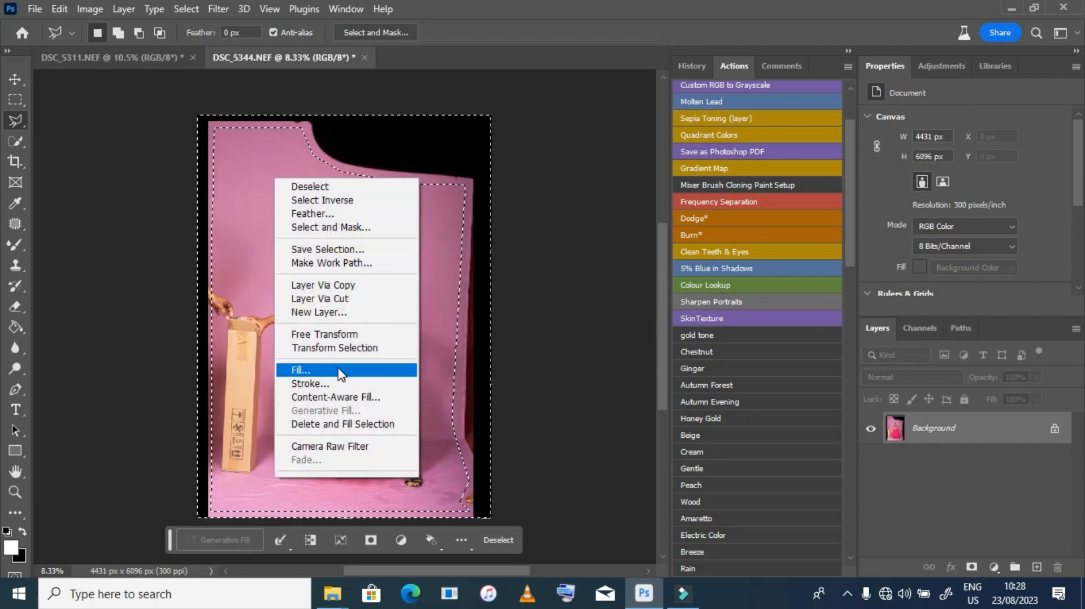
click(300, 373)
click(424, 229)
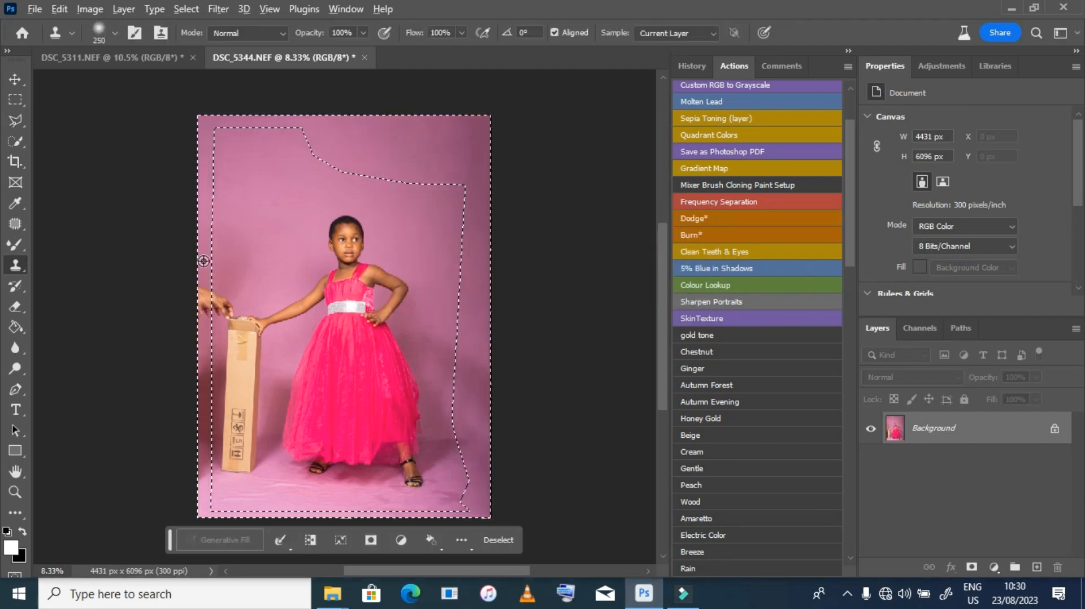
Clone pink backdrop over the part of the stray hand at the photo's left edge and deselect
mouse_move(204, 286)
mouse_down()
mouse_move(206, 354)
mouse_move(203, 306)
mouse_up()
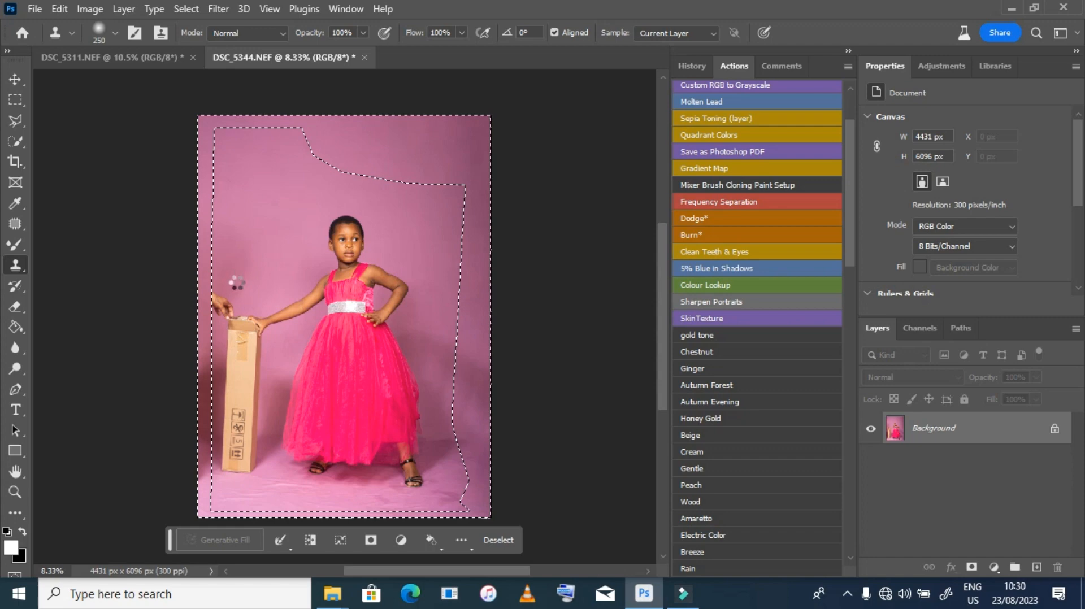
click(222, 304)
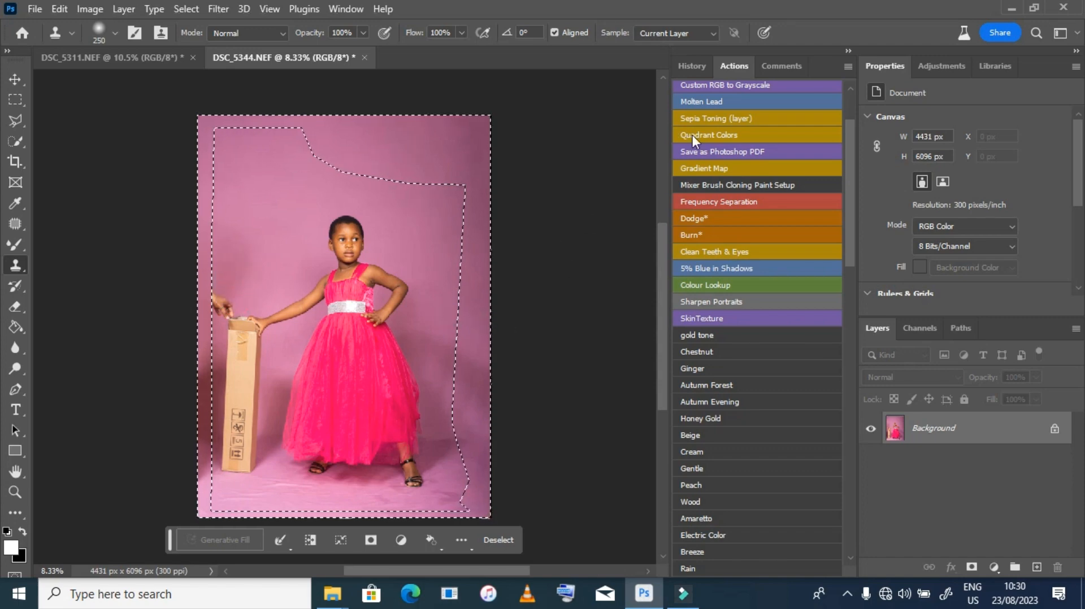
click(16, 121)
right_click(249, 173)
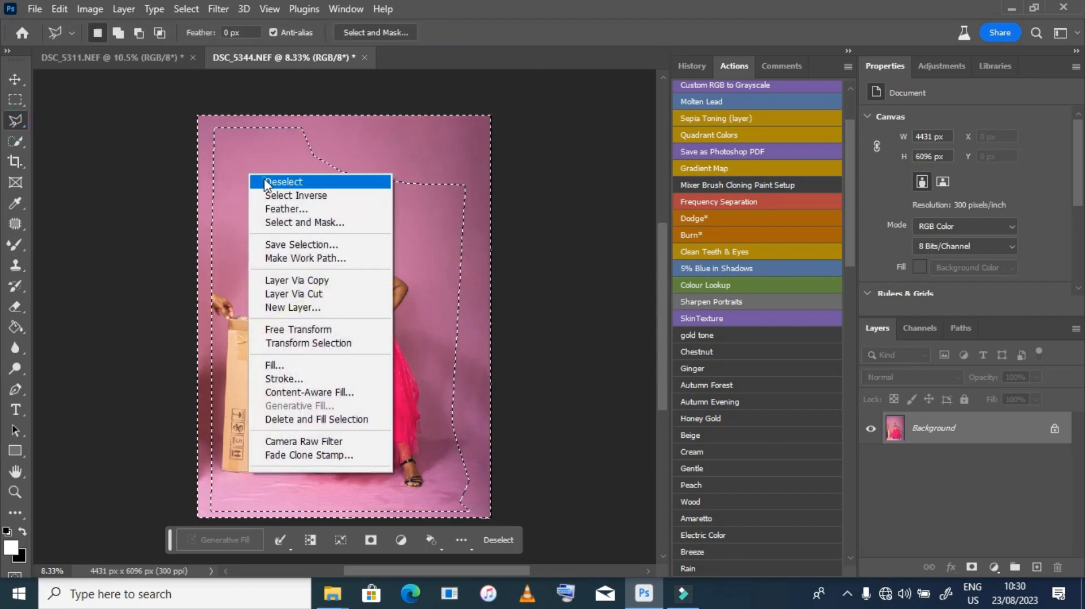
click(264, 182)
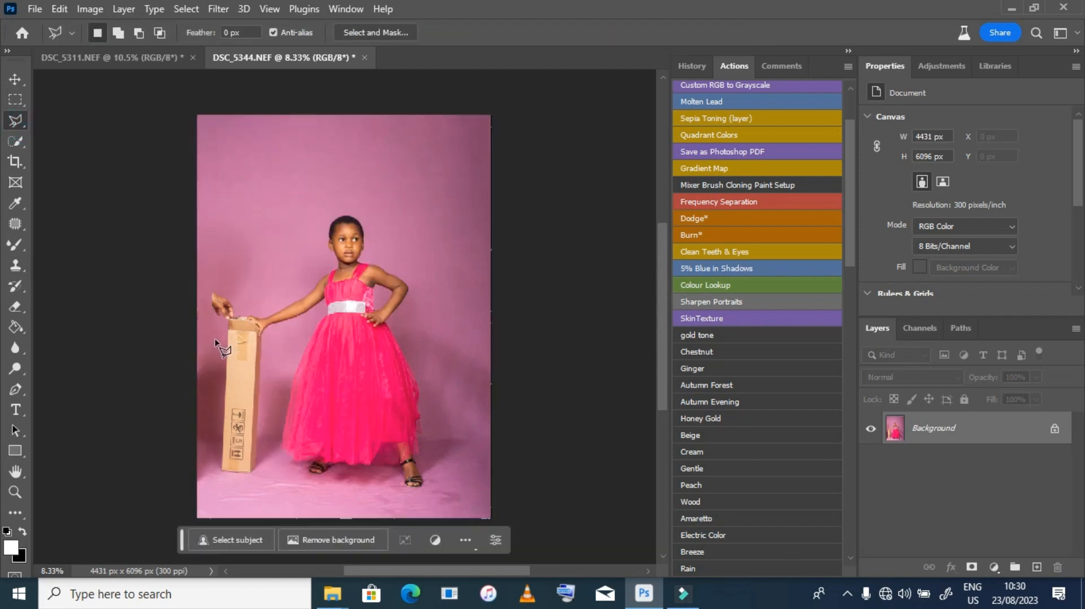
Patch out the remaining stray hand above the cardboard box using clean backdrop, and clear the patch selection
click(15, 223)
mouse_move(240, 298)
mouse_down()
mouse_move(229, 326)
mouse_move(203, 316)
mouse_move(222, 277)
mouse_up()
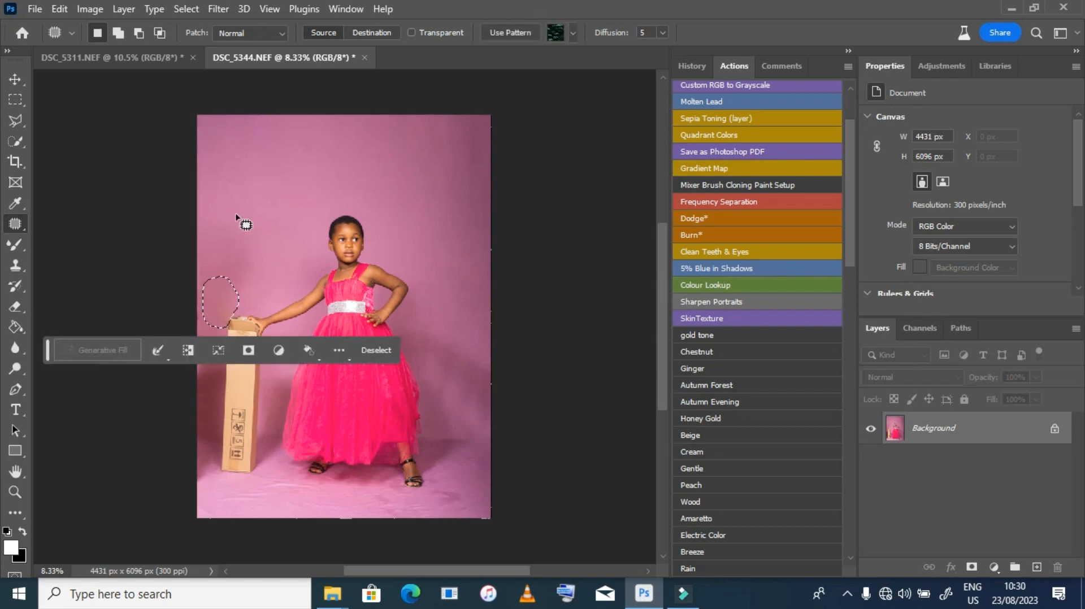
click(241, 226)
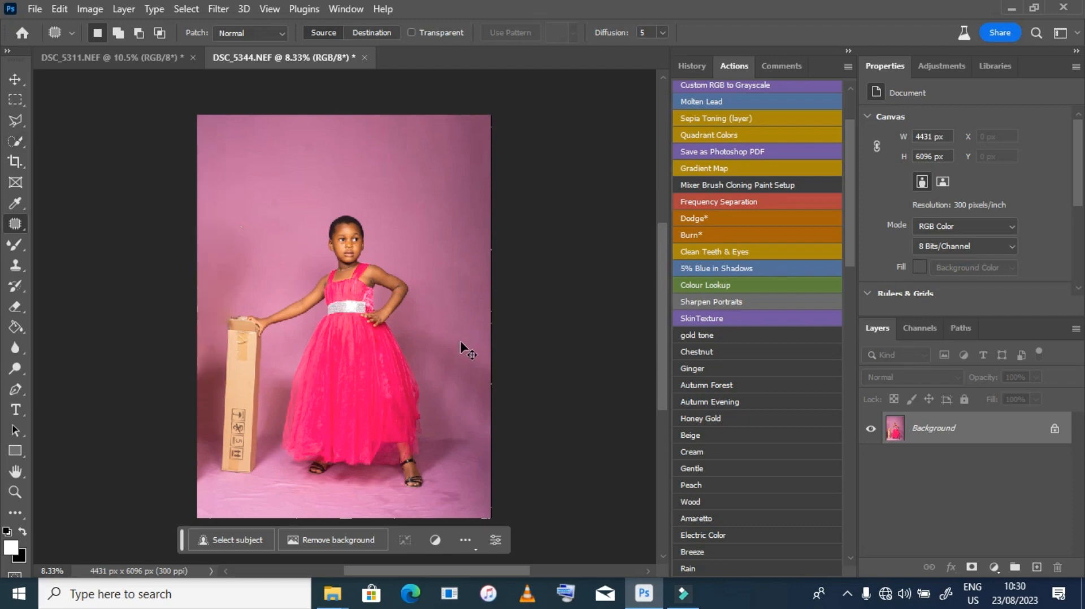
Duplicate the retouched photo layer twice and select the girl automatically with Select Subject
key(ctrl+j)
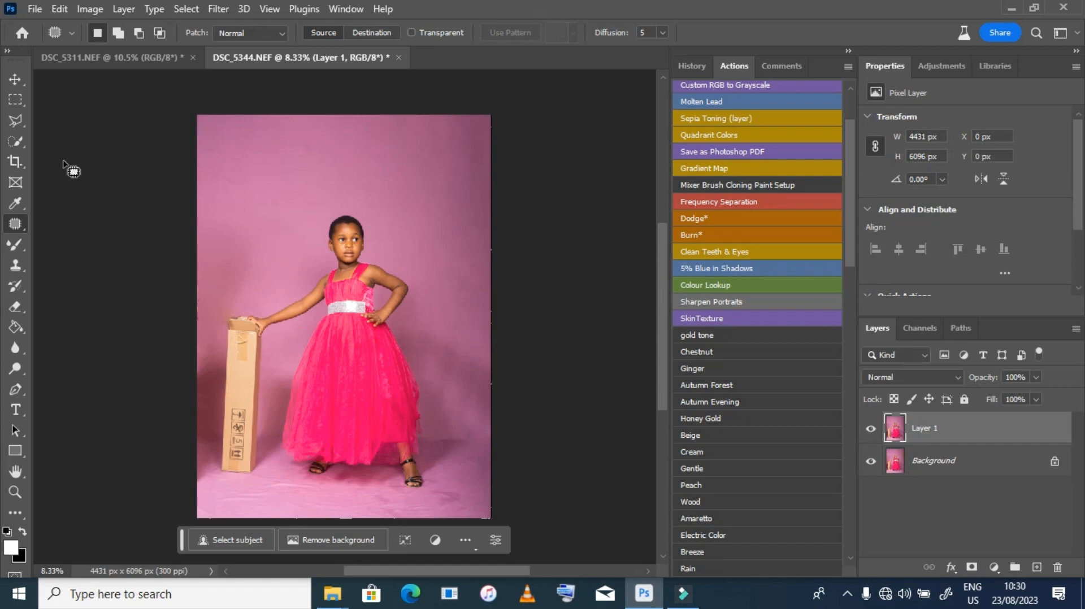
click(15, 141)
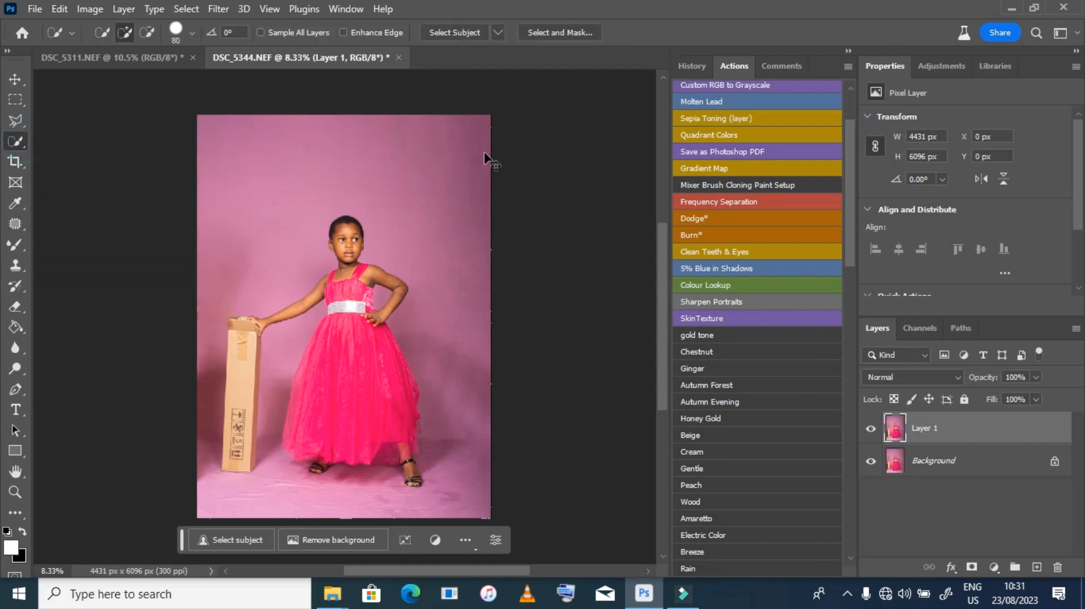
key(ctrl+j)
click(455, 33)
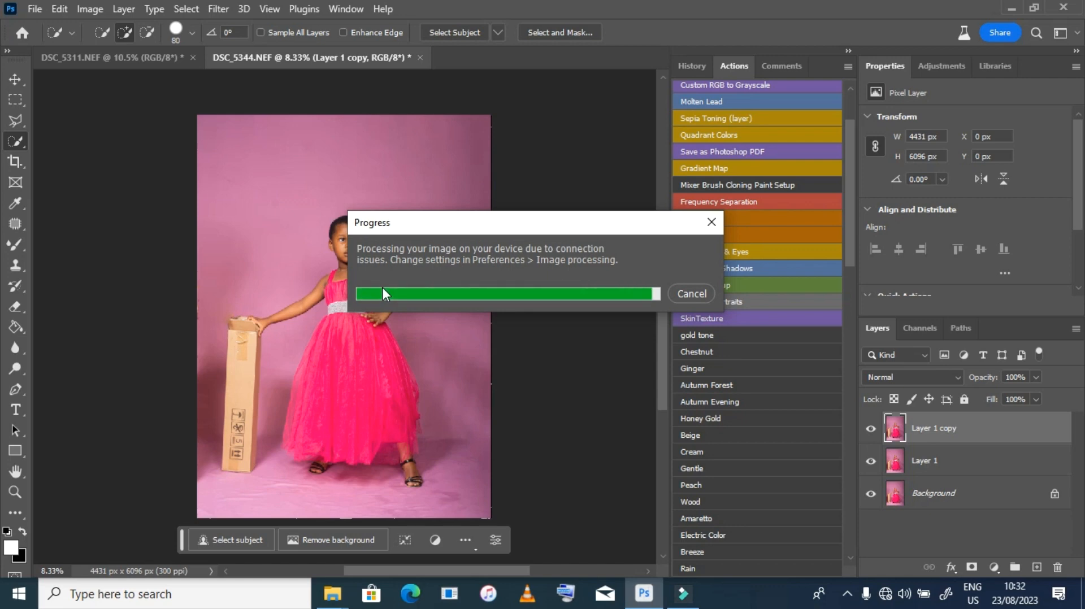
Subtract the top of the cardboard box from the selection with the Magnetic Lasso, following the edge of the girl's hand
key(z)
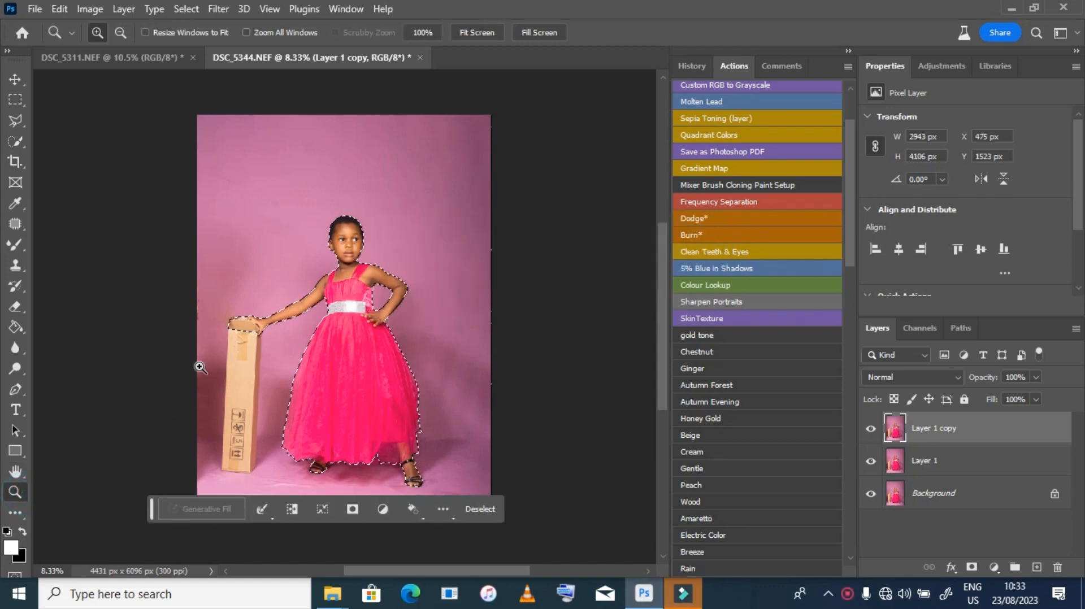
click(241, 327)
click(243, 325)
click(249, 327)
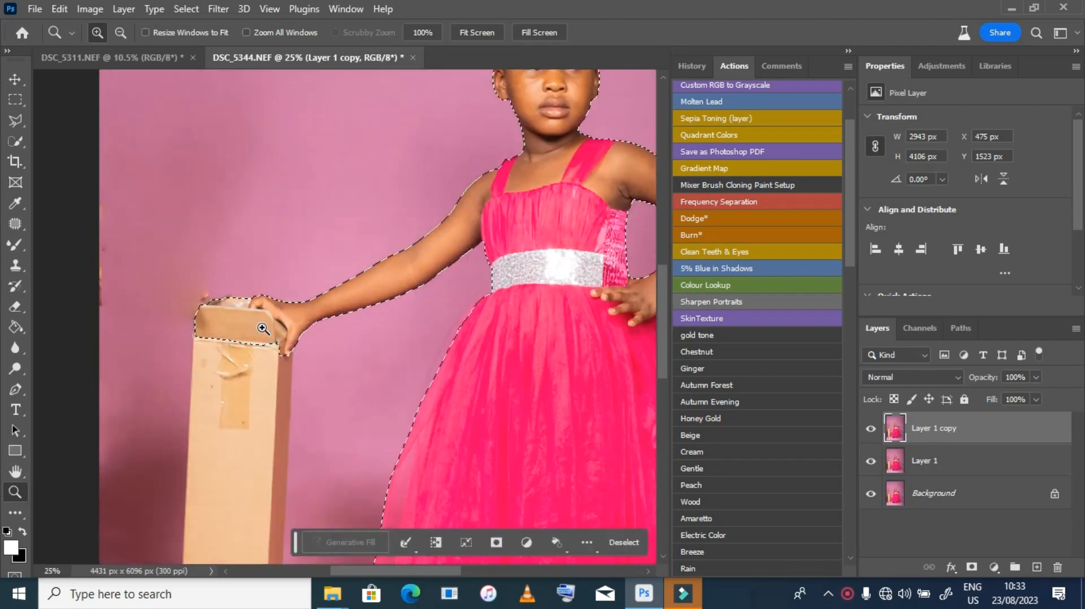
click(16, 119)
click(72, 151)
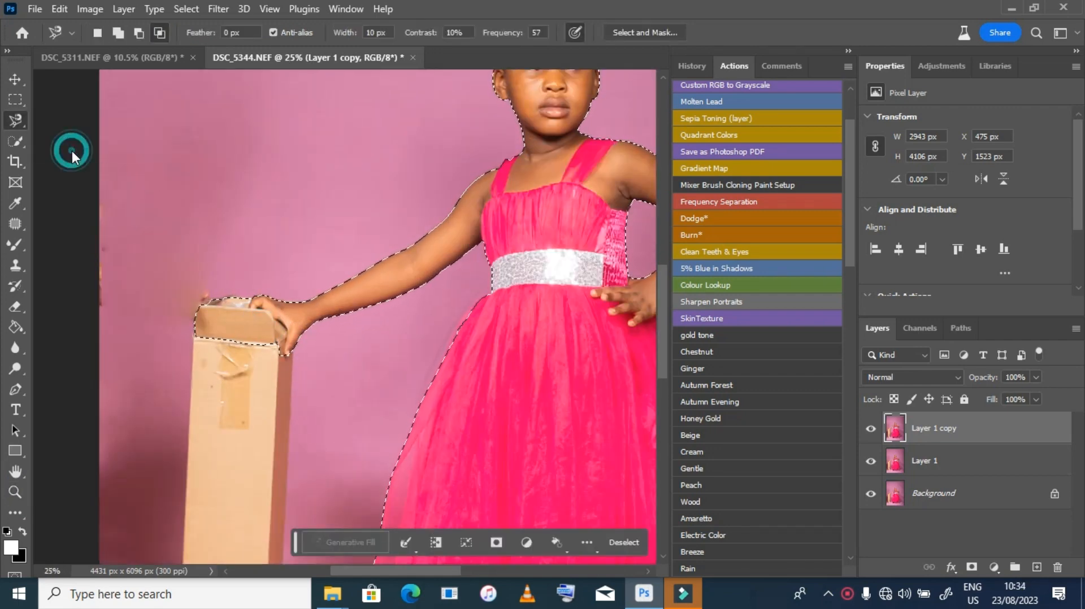
click(254, 292)
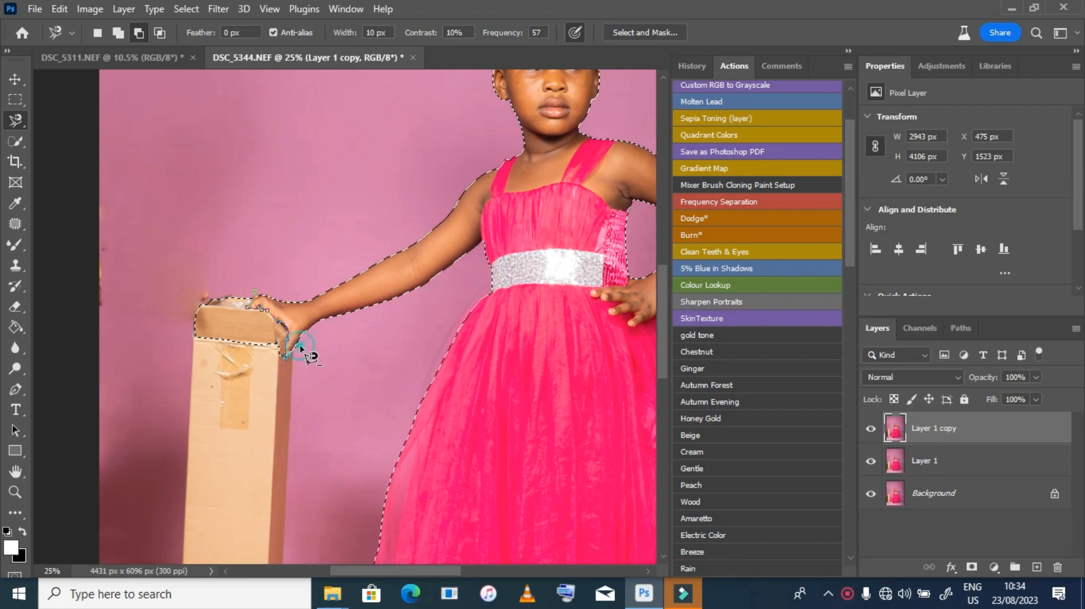
click(260, 297)
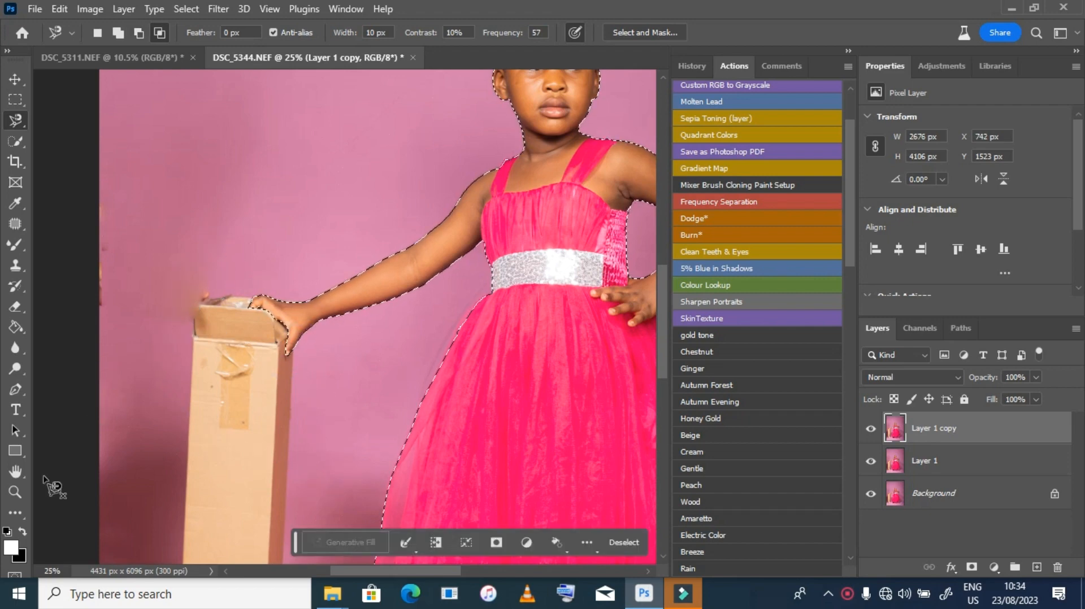
Add the missed notch of the dress hem between the feet to the selection with the Quick Selection tool
double_click(15, 471)
click(16, 491)
click(382, 490)
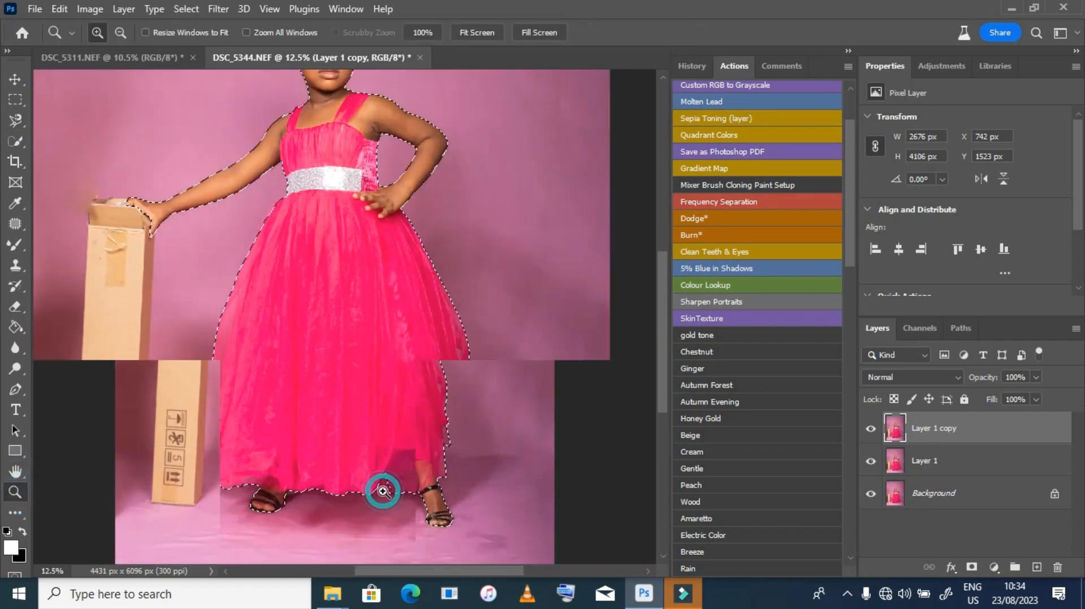
click(400, 453)
scroll(399, 453, down, 2)
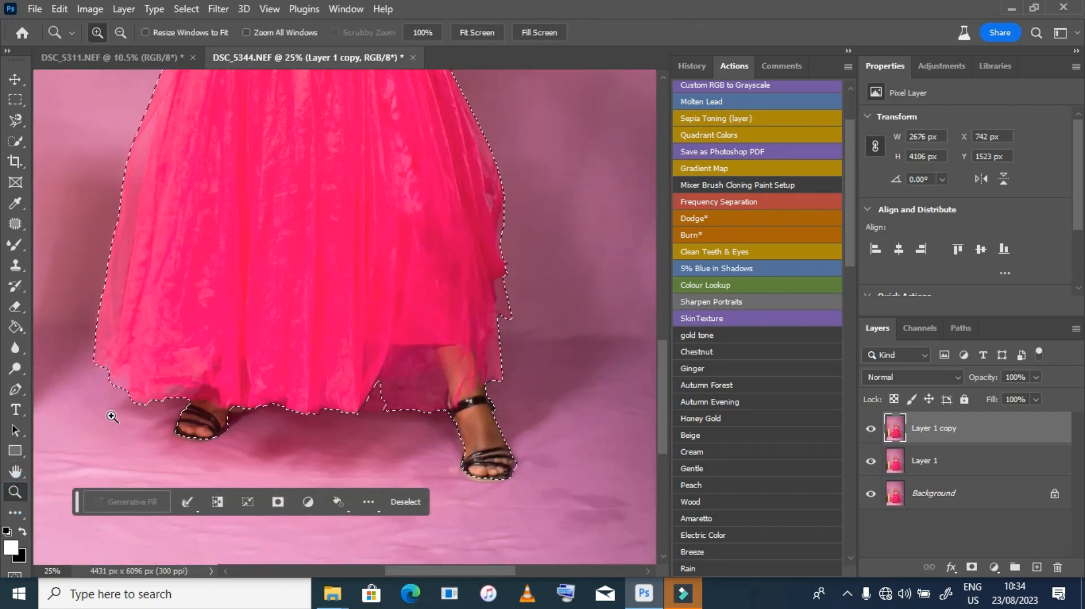
click(16, 141)
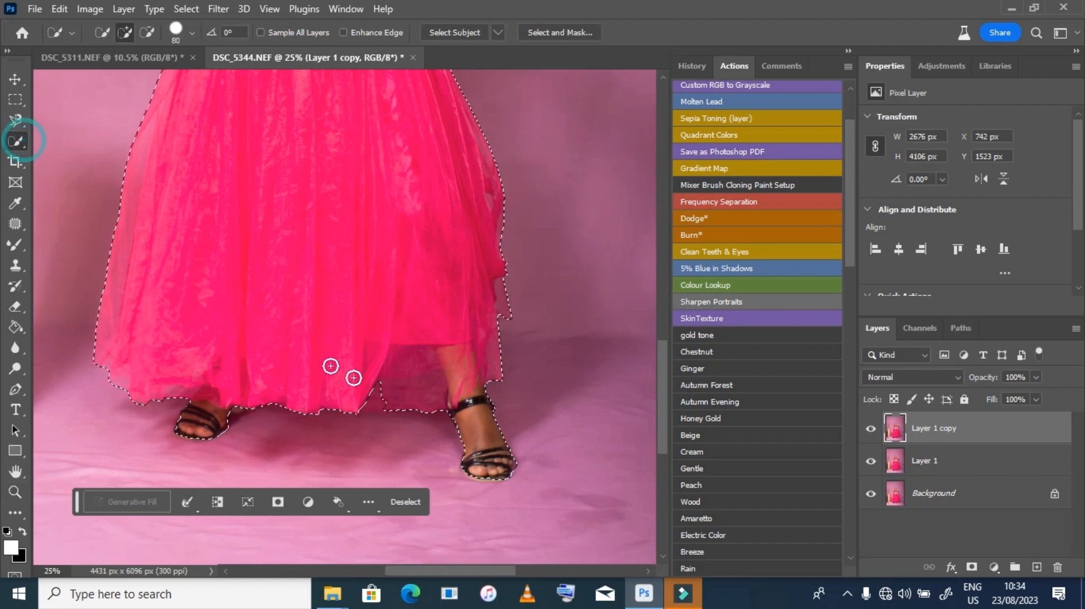
drag(354, 378, 375, 398)
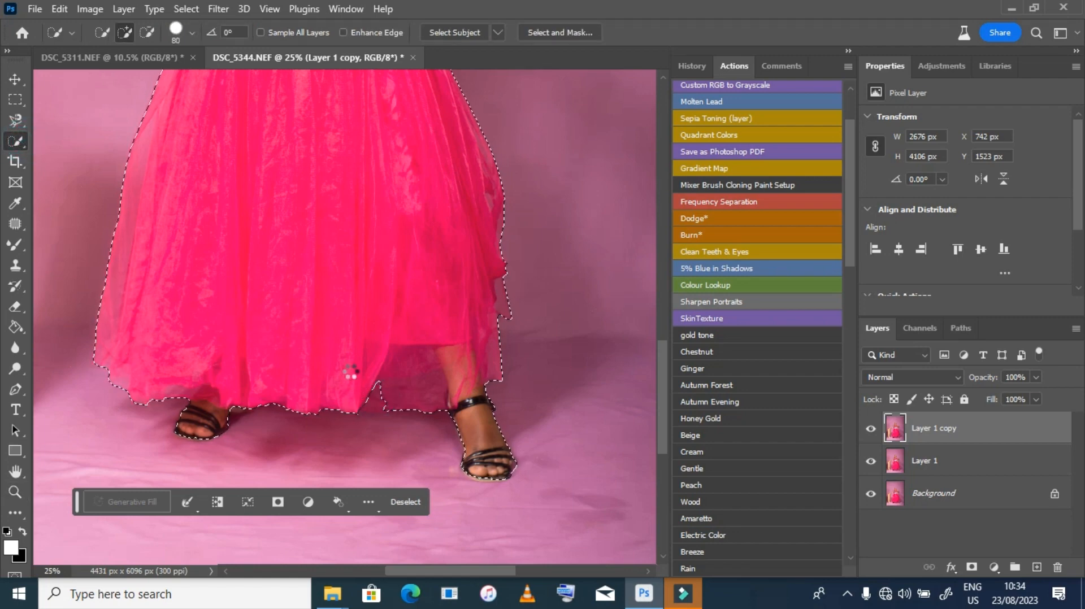
drag(381, 394, 396, 394)
Subtract the sliver of floor beside the left sandal from the selection with the Polygonal Lasso
drag(15, 121, 73, 135)
alt+click(216, 442)
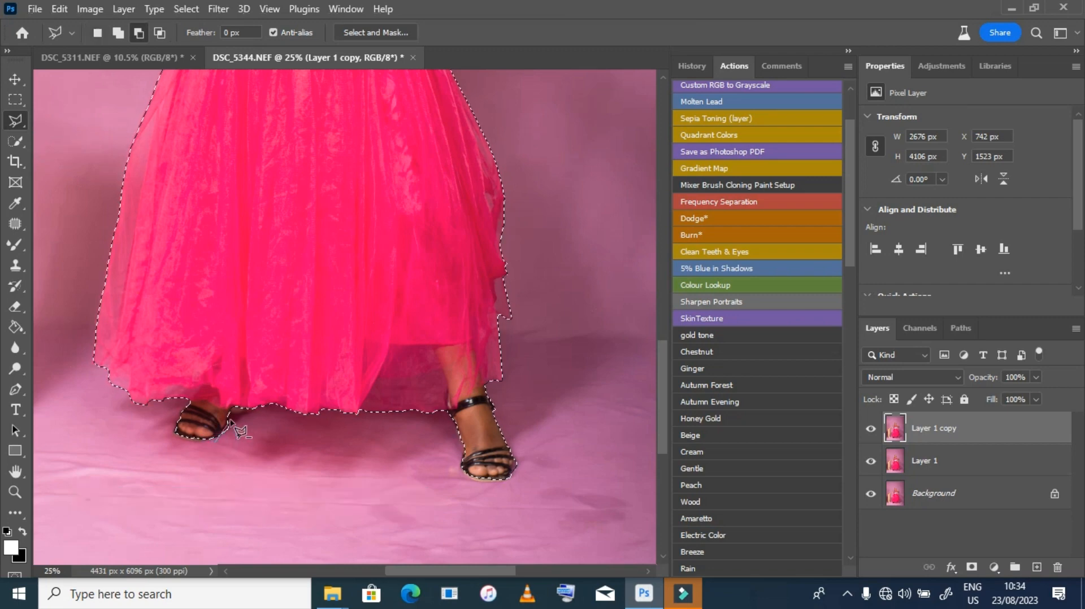
click(232, 420)
click(217, 441)
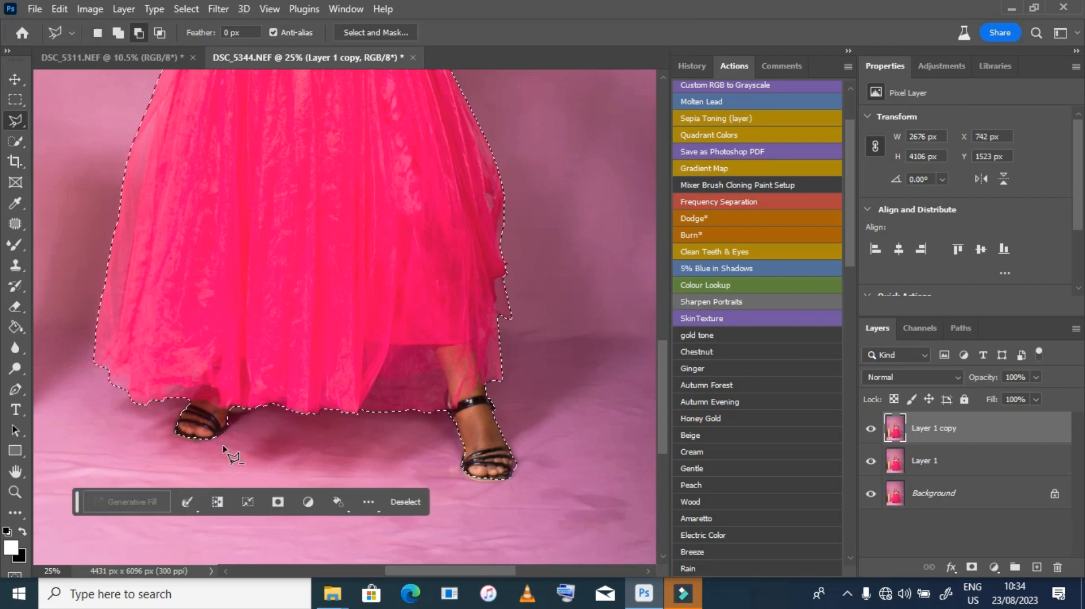
Check the selection outline up to the girl's head and open the selection in Select and Mask
scroll(277, 316, up, 10)
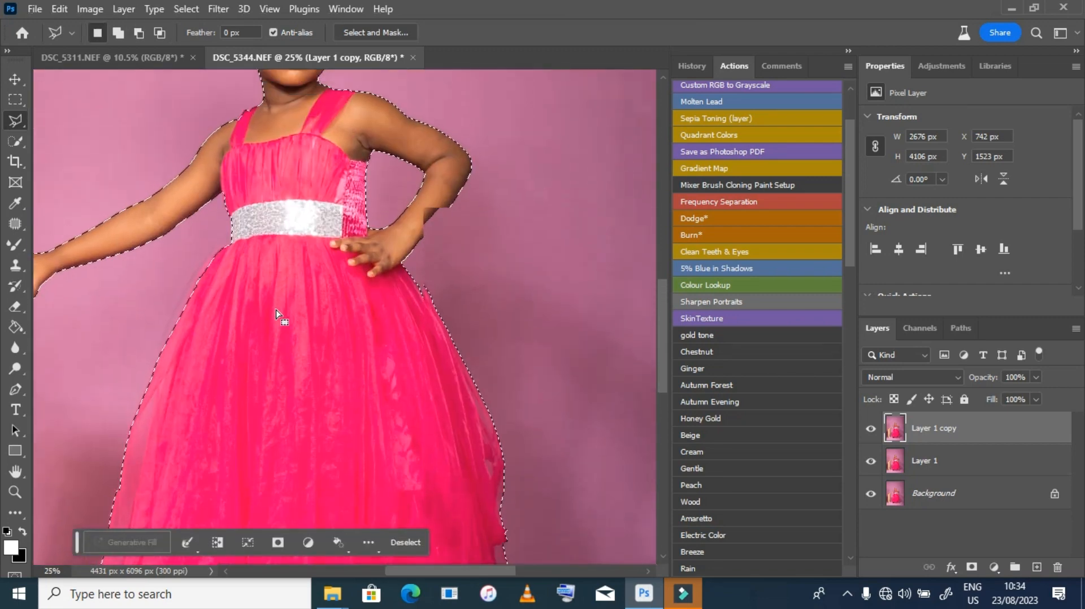
scroll(276, 310, up, 6)
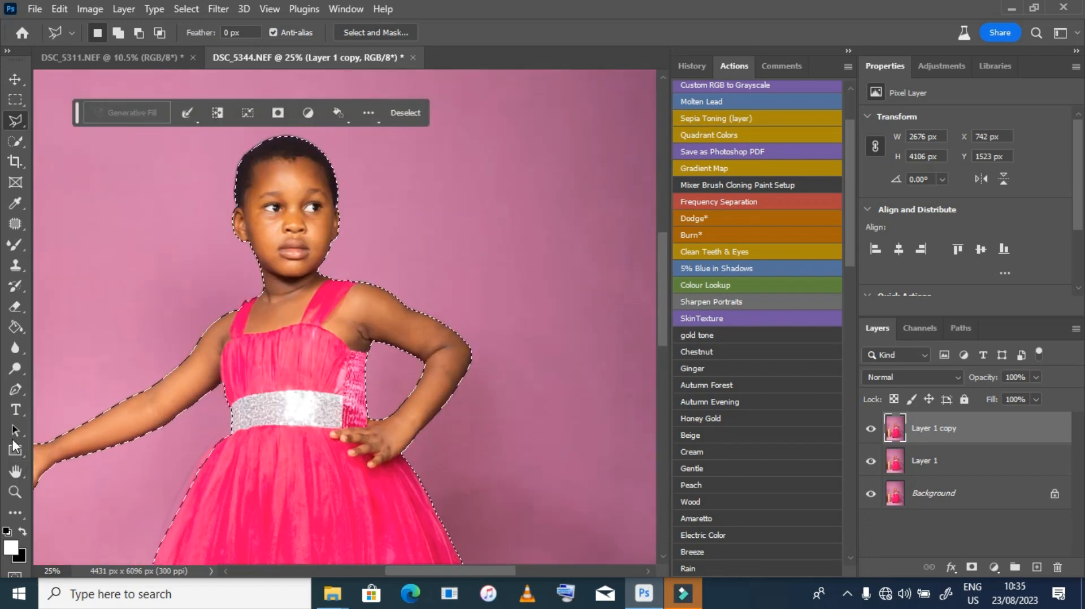
click(15, 471)
double_click(15, 471)
key(w)
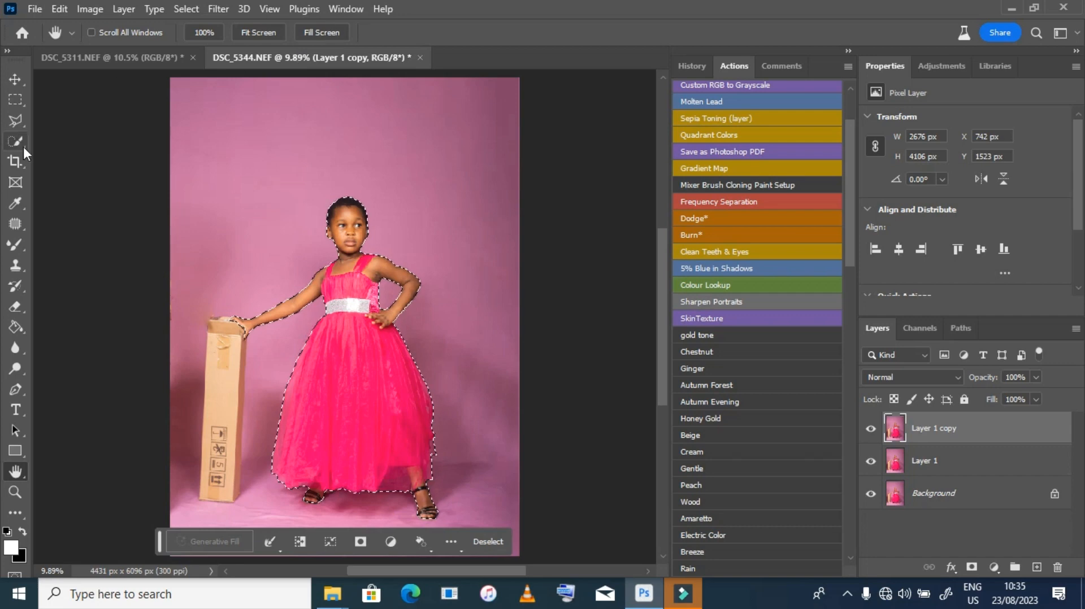
click(557, 32)
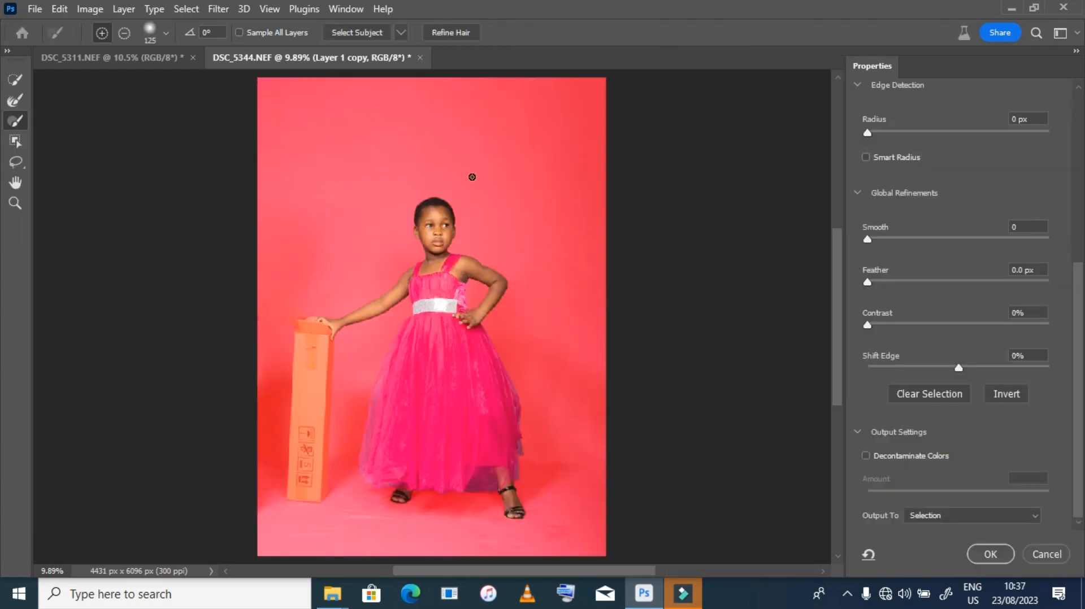
Examine the masked edges around the girl's head, dress hem and feet in the overlay preview
click(15, 203)
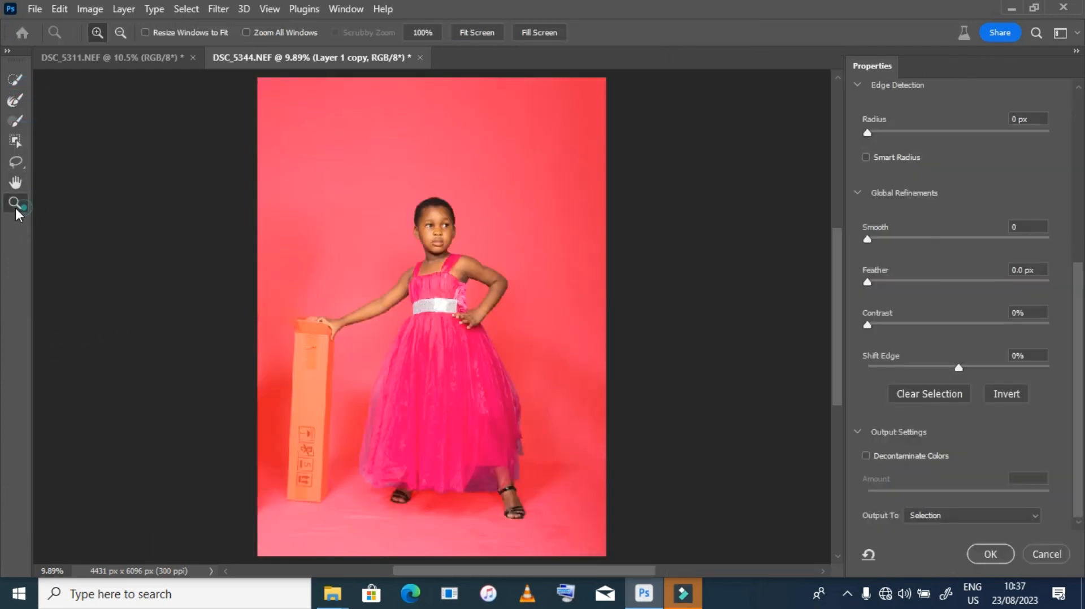
scroll(437, 203, up, 5)
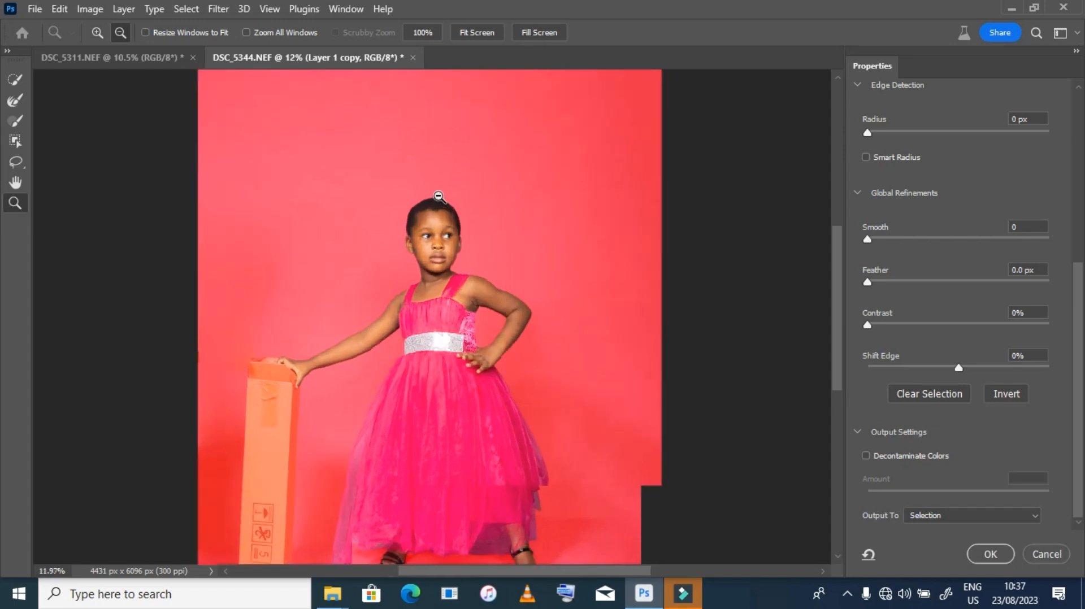
scroll(435, 222, up, 4)
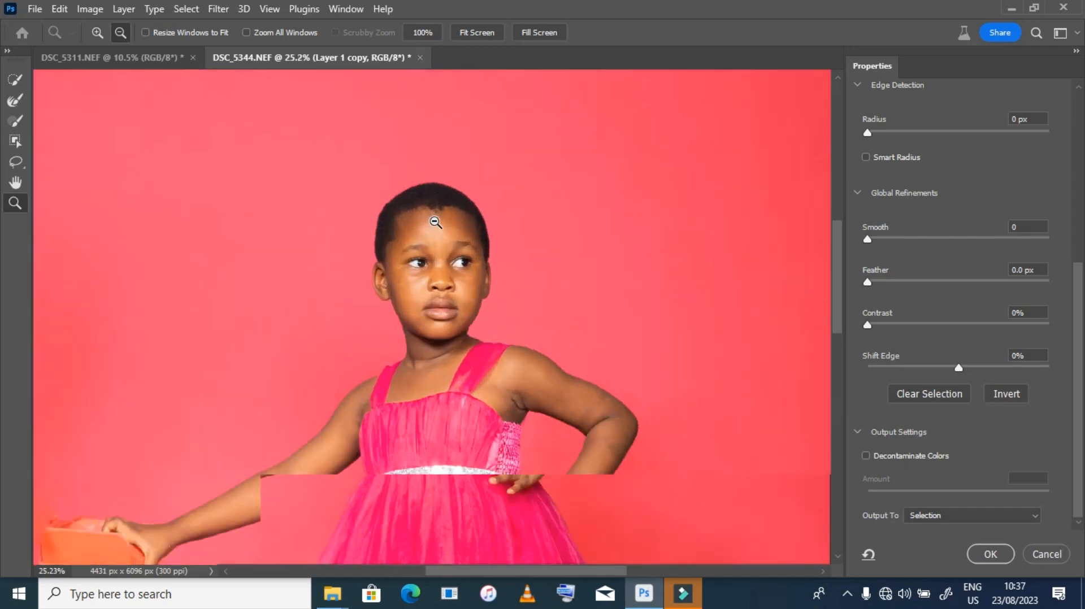
scroll(435, 222, up, 2)
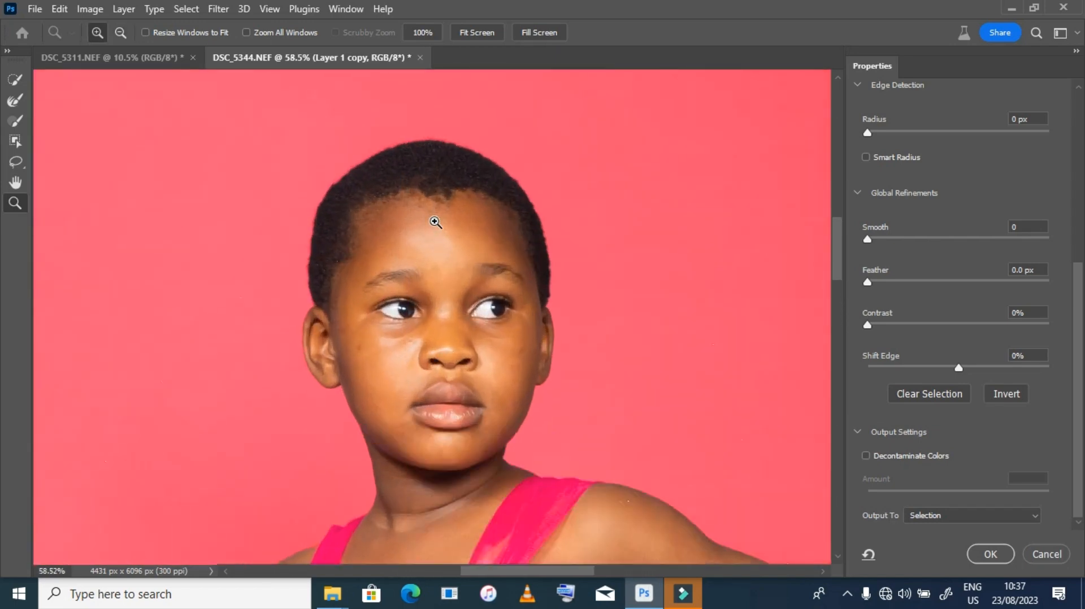
click(15, 100)
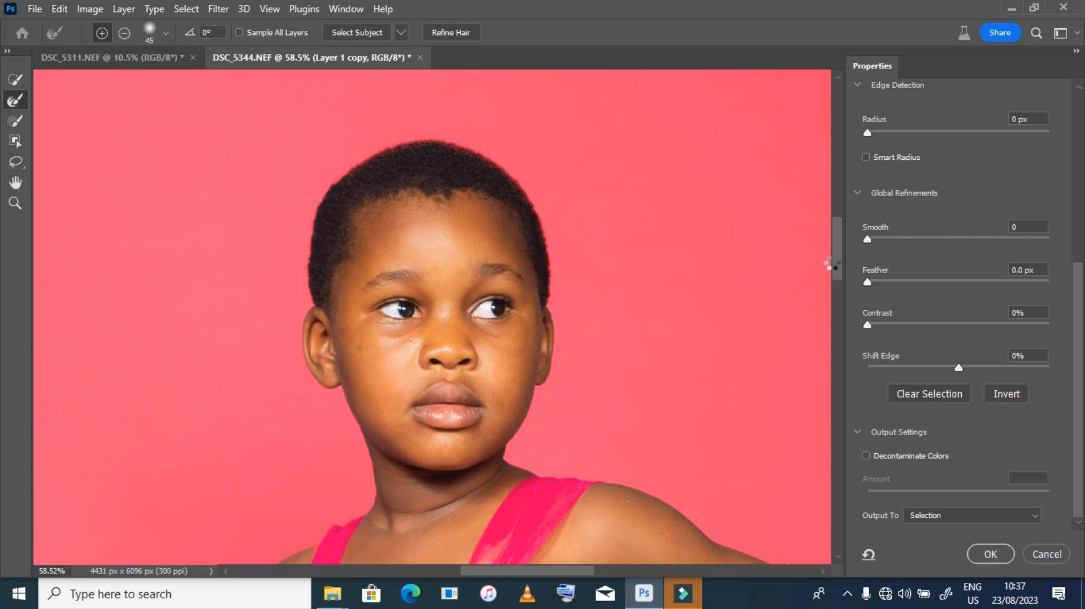
drag(832, 262, 842, 422)
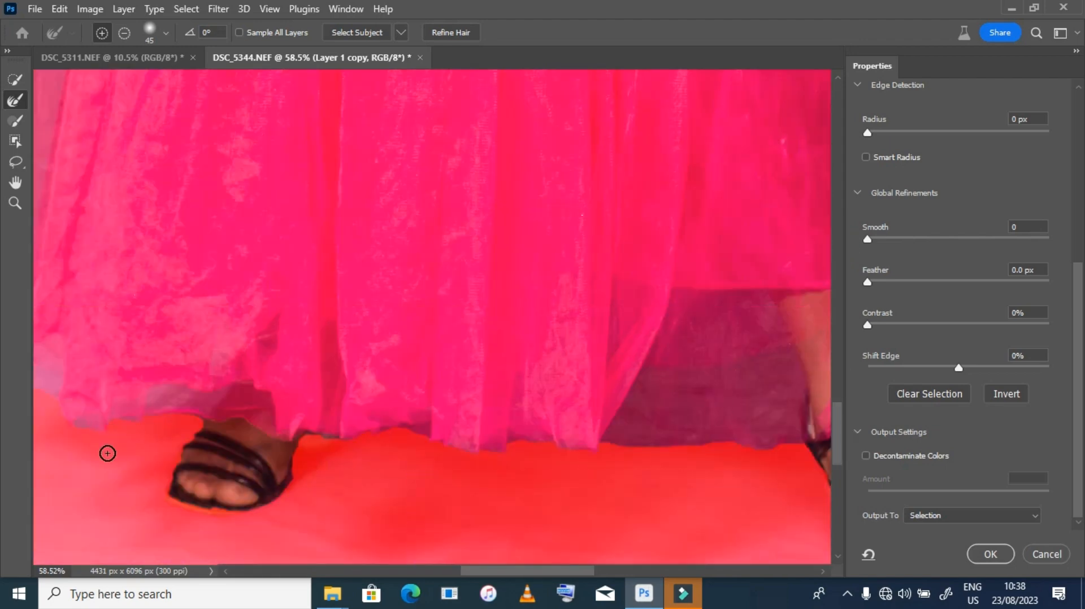
double_click(16, 182)
click(16, 203)
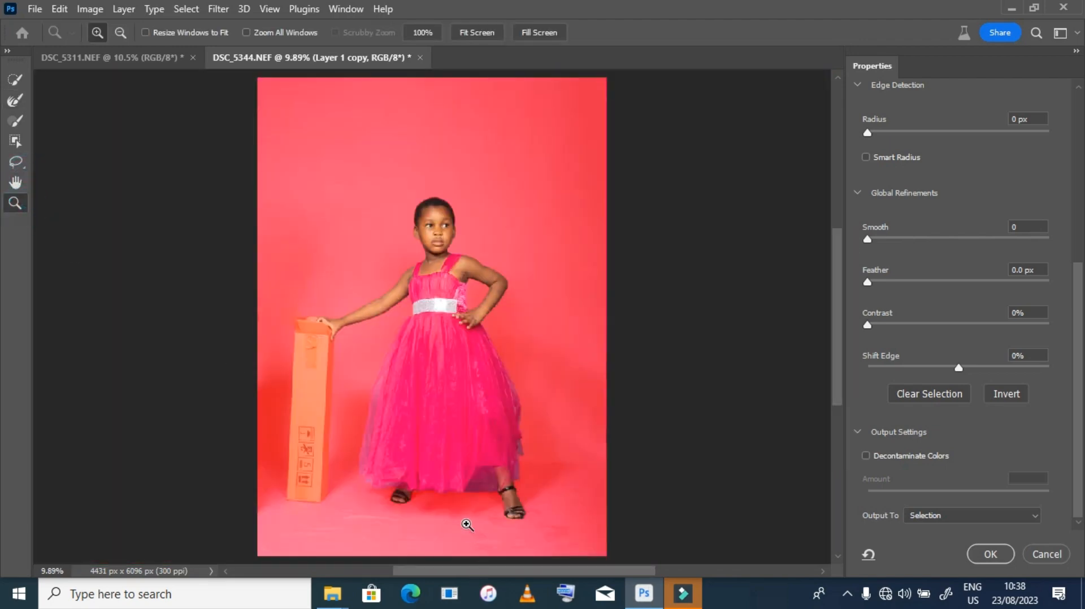
drag(460, 514, 463, 502)
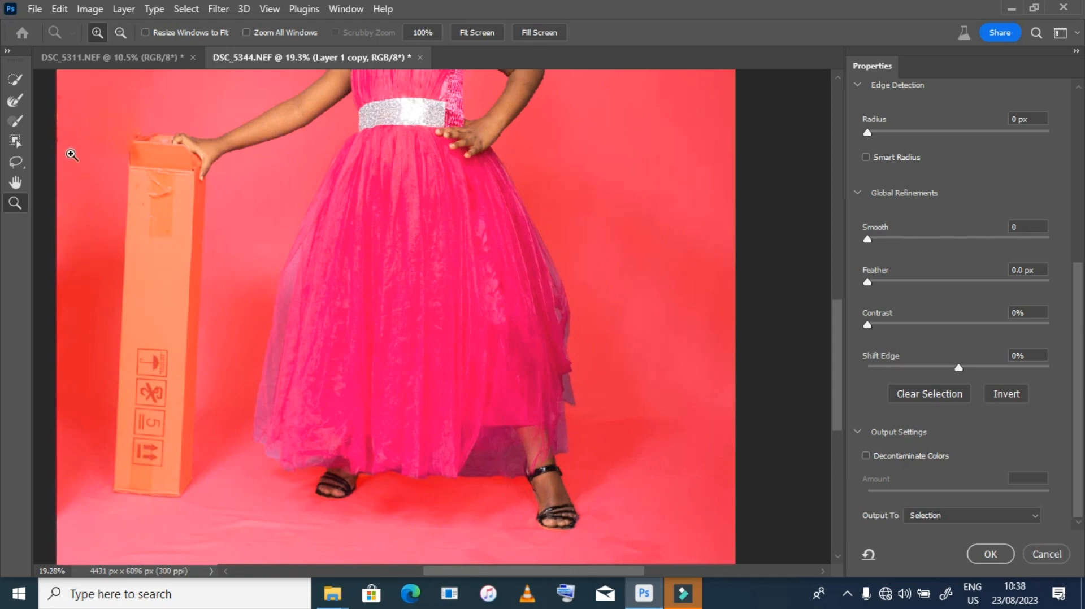
Refine the sheer edges of the dress with the Refine Edge Brush enlarged to size 150
click(15, 100)
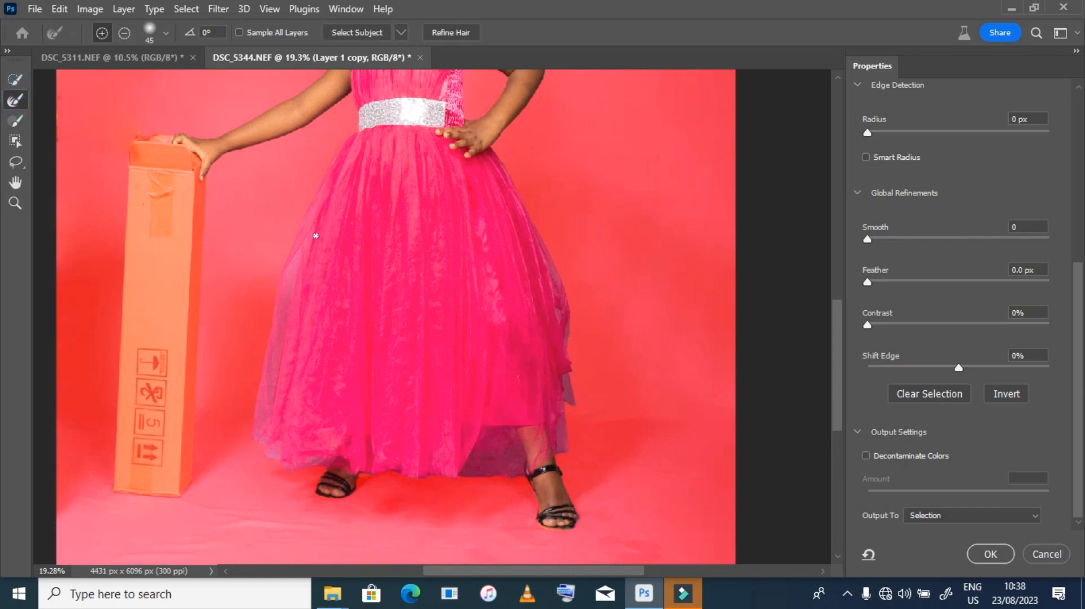
key(bracketright)
key(bracketright)
key(bracketright)
key(bracketright)
key(bracketright)
key(bracketright)
key(bracketright)
key(bracketright)
key(bracketright)
key(bracketright)
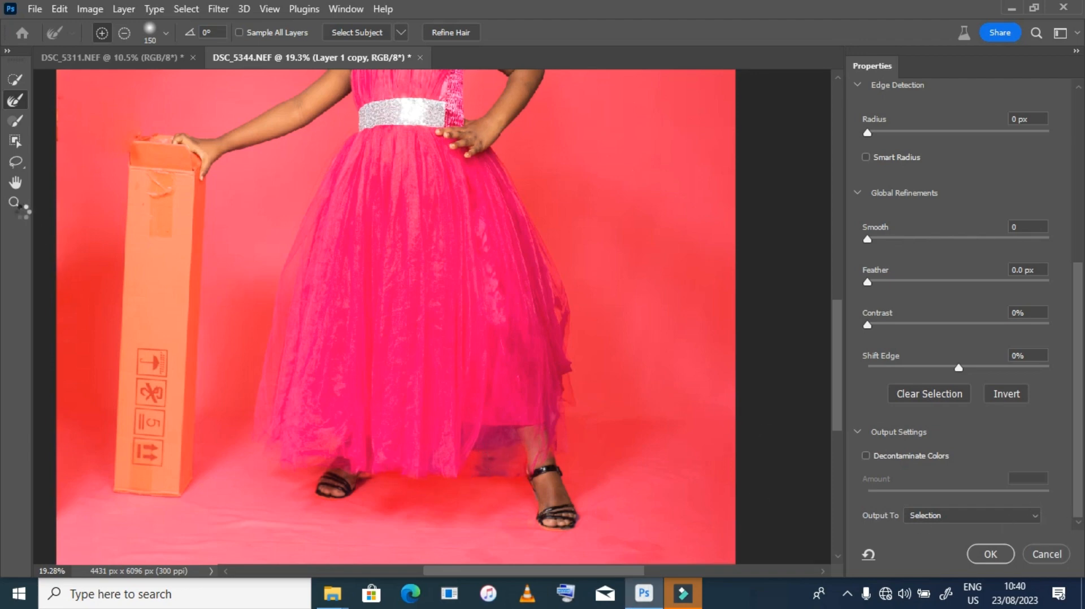
Output the refined selection to a new layer with a layer mask and make Layer 1 copy visible again
double_click(16, 181)
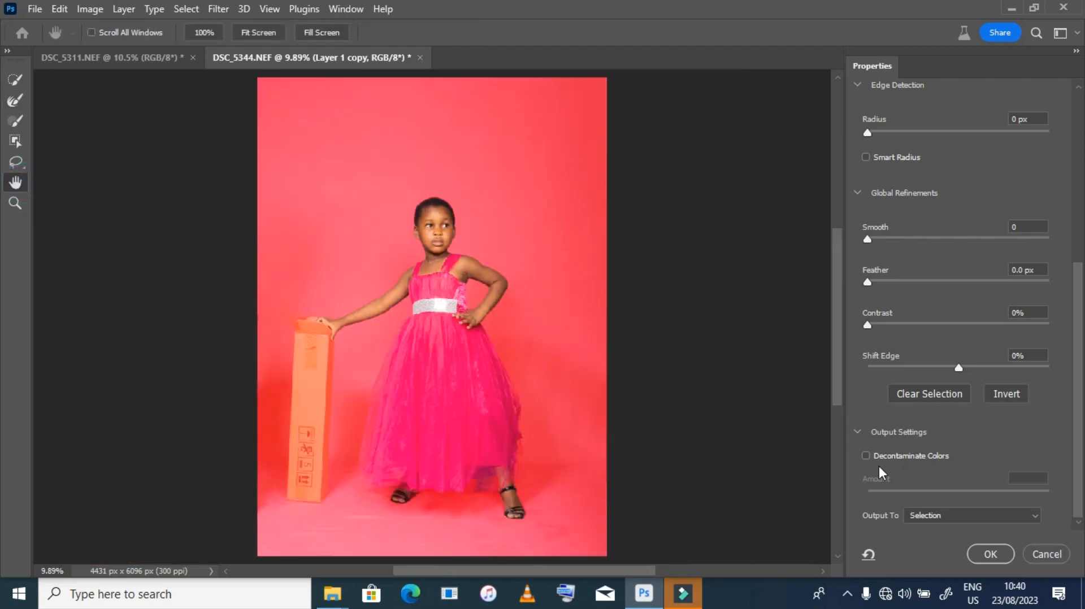
click(1033, 519)
click(985, 551)
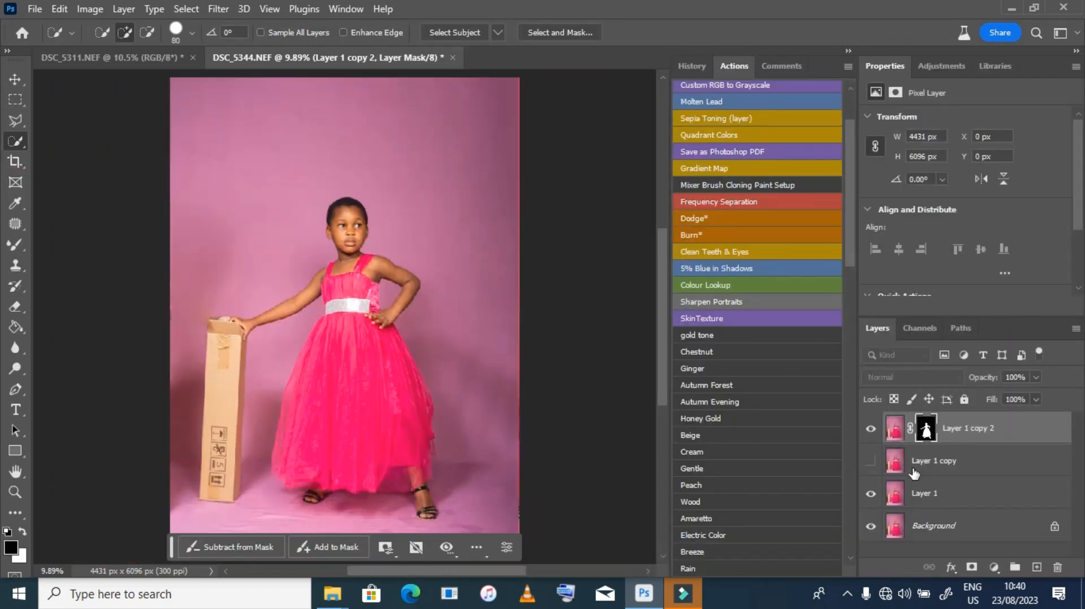
click(868, 461)
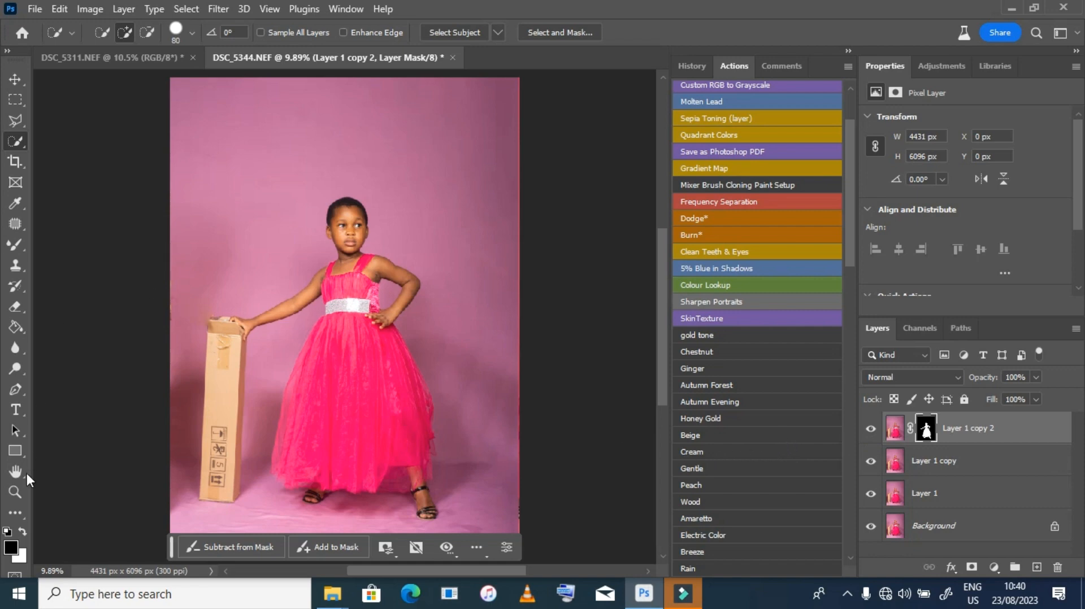
Draw a rectangular selection about 726 by 2515 px around the cardboard box and the hand resting on it
click(15, 491)
click(215, 428)
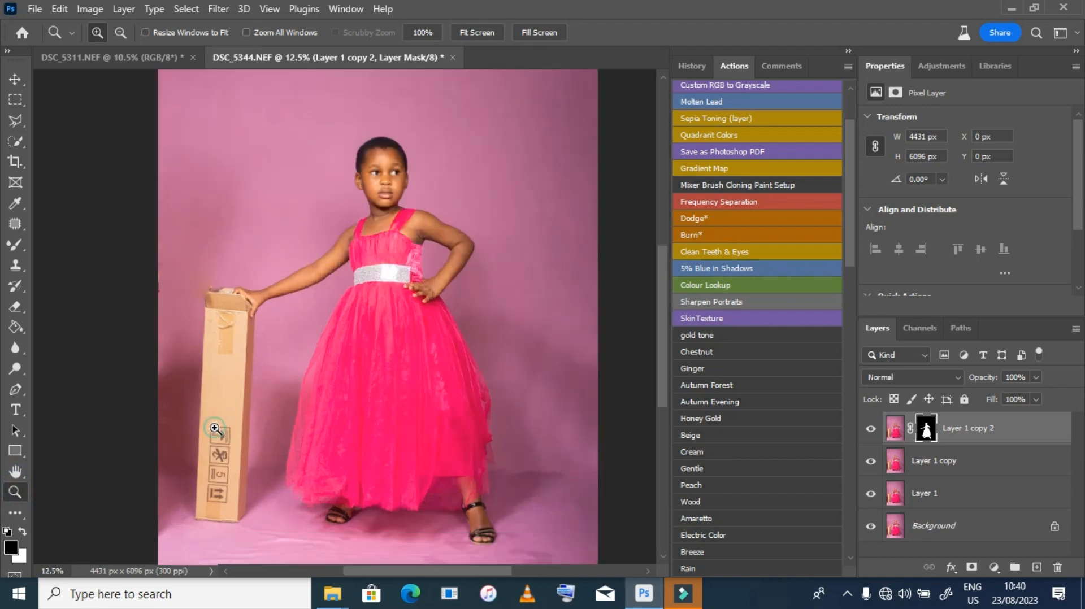
click(214, 430)
click(15, 100)
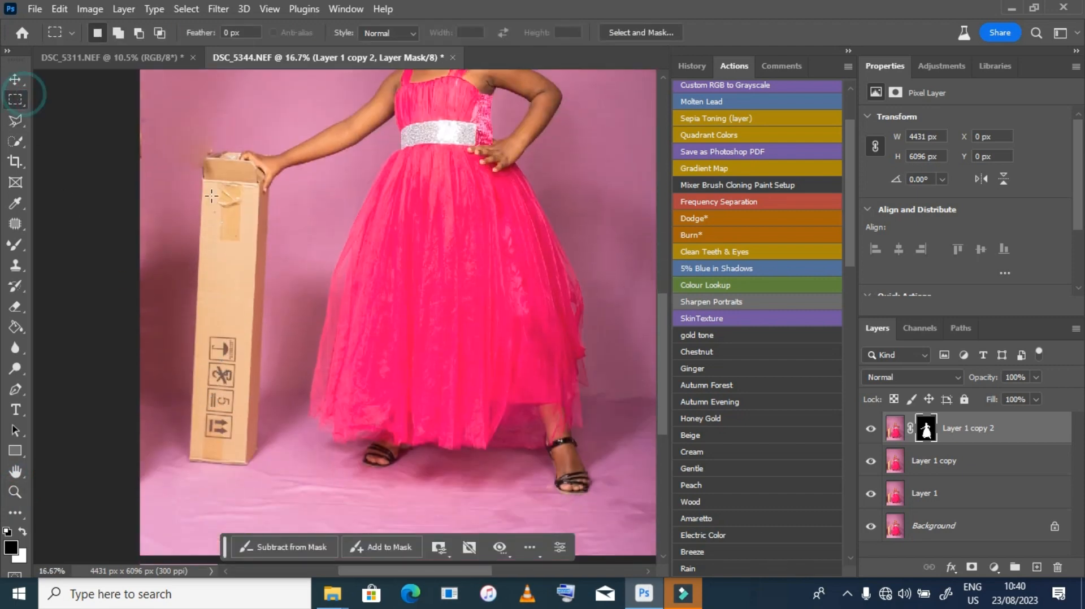
drag(277, 140, 182, 472)
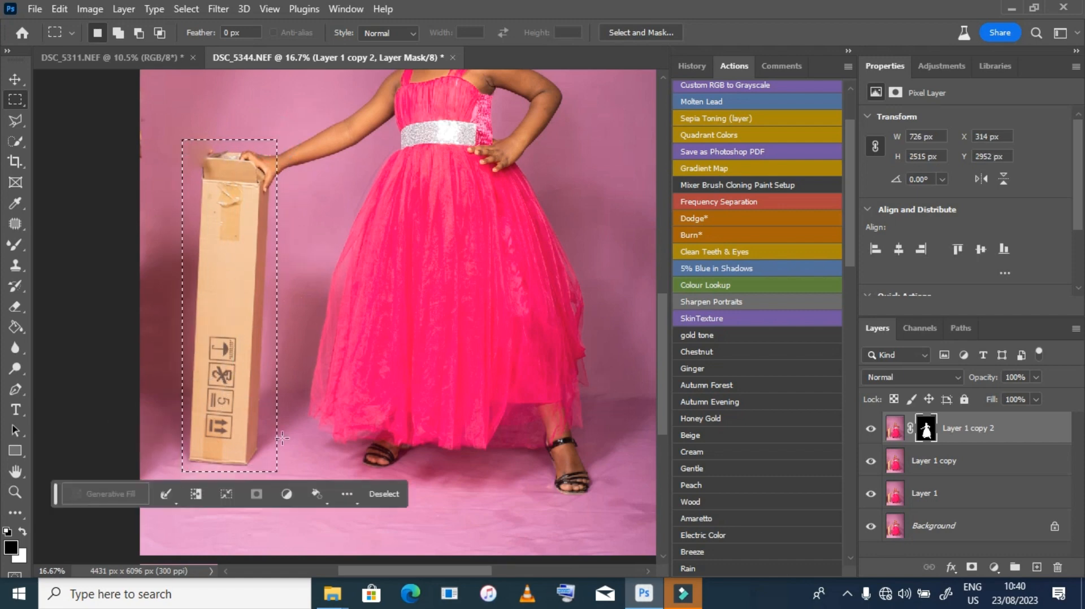
right_click(306, 458)
click(341, 472)
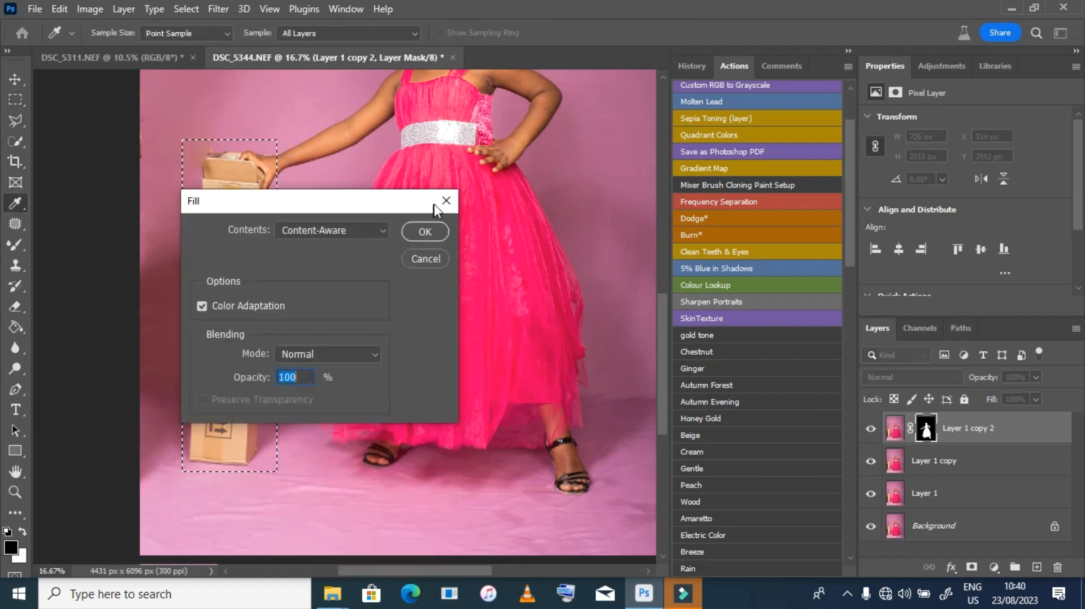
click(444, 202)
Fill the selected box area on the Layer 1 copy layer with Content-Aware contents
click(898, 464)
right_click(361, 265)
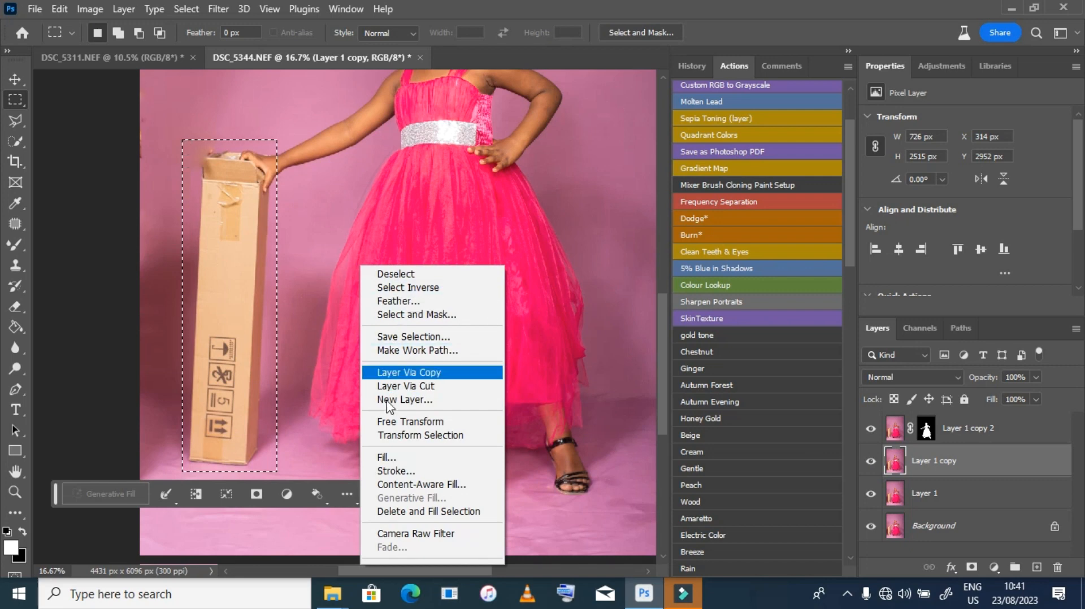
click(390, 458)
click(430, 232)
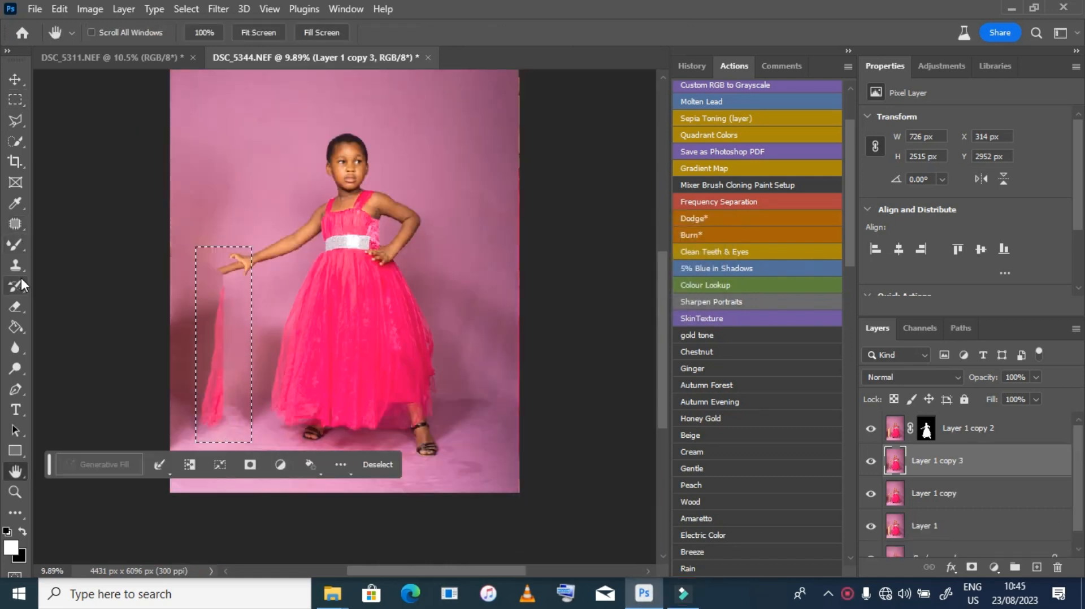
Cover the pink streak and leftovers inside the selection using the Clone Stamp at size 500, and deselect
click(15, 265)
key(bracketright)
key(bracketright)
key(bracketright)
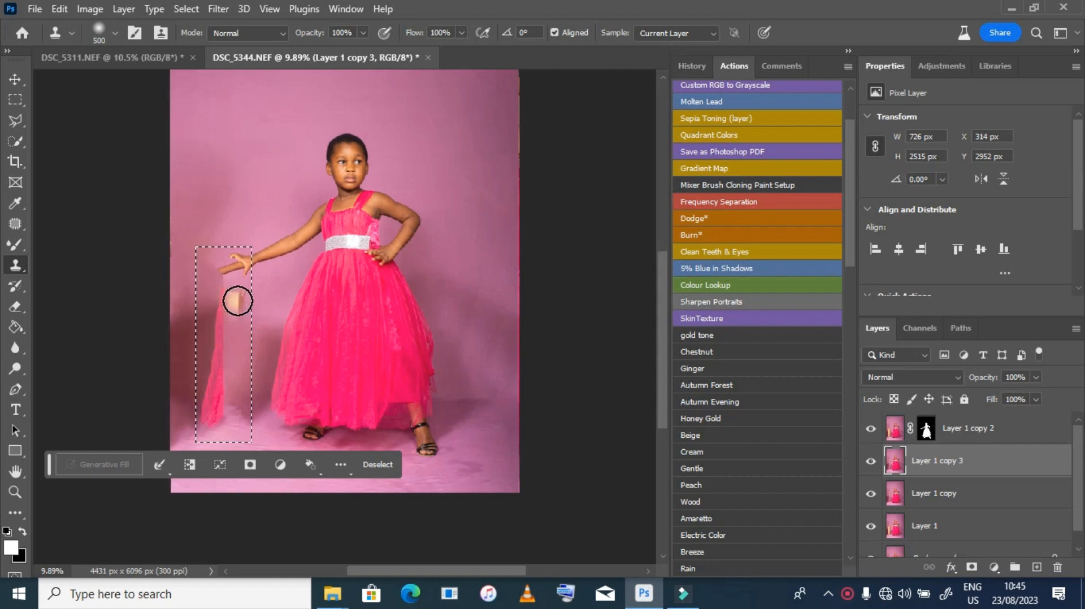
mouse_move(238, 300)
mouse_down()
mouse_move(222, 293)
mouse_move(219, 324)
mouse_move(225, 337)
mouse_move(237, 317)
mouse_move(240, 351)
mouse_move(228, 354)
mouse_move(215, 419)
mouse_move(205, 400)
mouse_move(223, 363)
mouse_move(205, 335)
mouse_move(162, 368)
mouse_move(187, 349)
mouse_move(201, 356)
mouse_move(202, 390)
mouse_move(208, 332)
mouse_move(215, 404)
mouse_move(205, 295)
mouse_move(220, 285)
mouse_move(239, 312)
mouse_move(232, 261)
mouse_move(205, 274)
mouse_move(226, 294)
mouse_move(201, 283)
mouse_up()
click(15, 120)
right_click(232, 132)
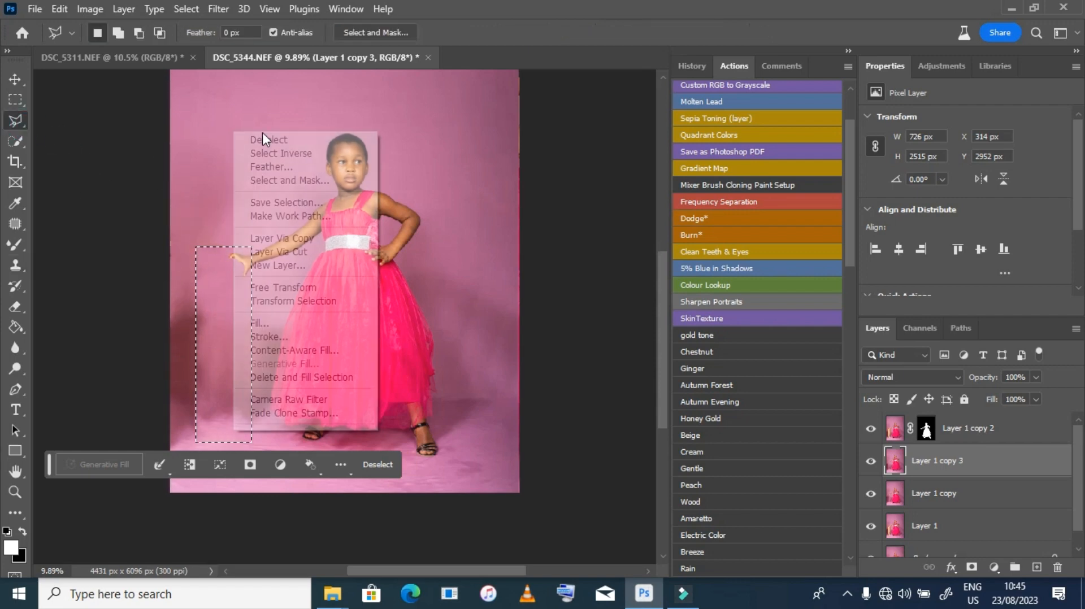
click(257, 139)
Patch the hard vertical edges in the backdrop where the box stood with neighbouring backdrop, and deselect
click(16, 224)
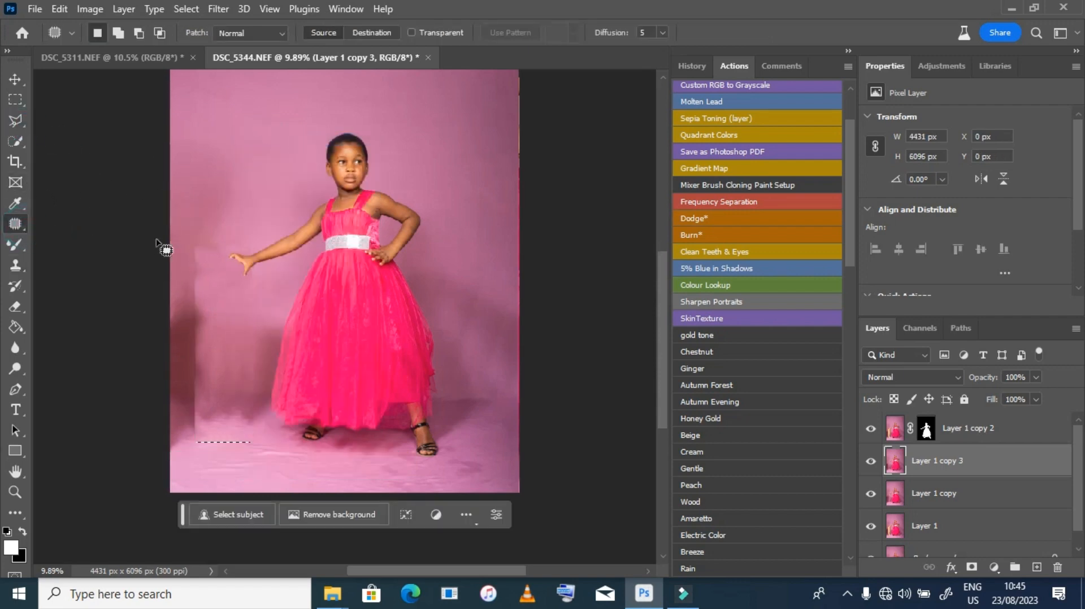
mouse_move(178, 276)
mouse_down()
mouse_move(200, 228)
mouse_move(203, 166)
mouse_up()
click(227, 164)
mouse_move(205, 352)
mouse_down()
mouse_move(206, 423)
mouse_move(194, 388)
mouse_move(218, 322)
mouse_move(209, 351)
mouse_move(252, 344)
mouse_up()
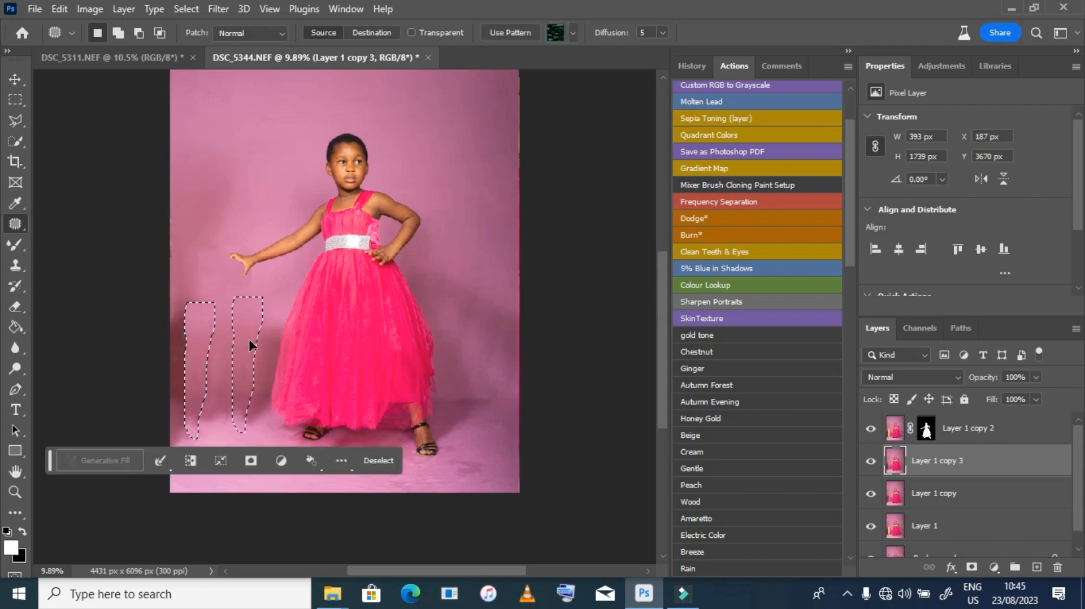
click(194, 290)
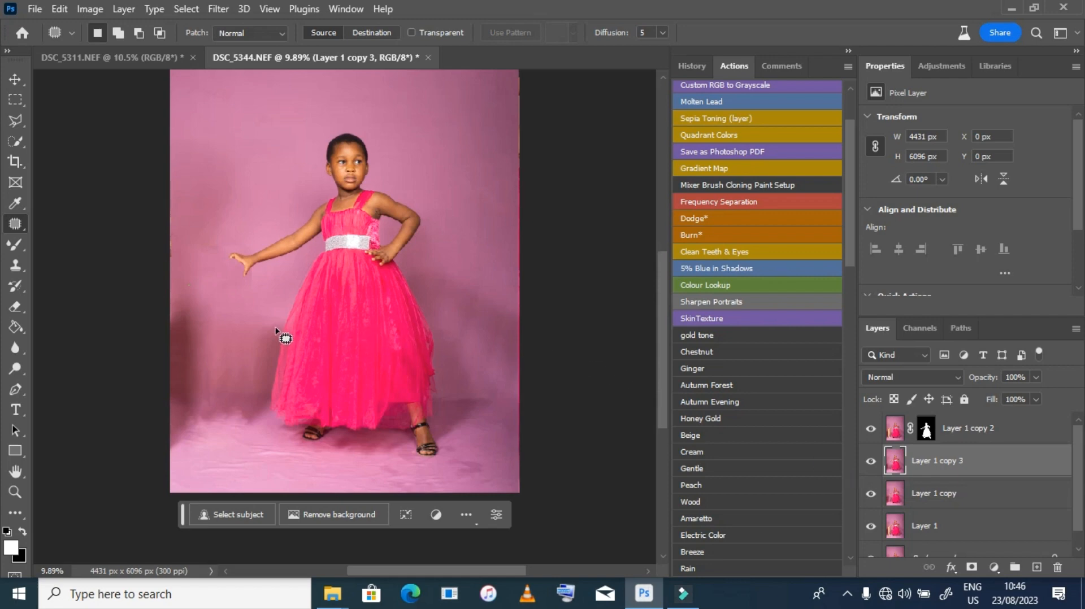
scroll(276, 330, down, 2)
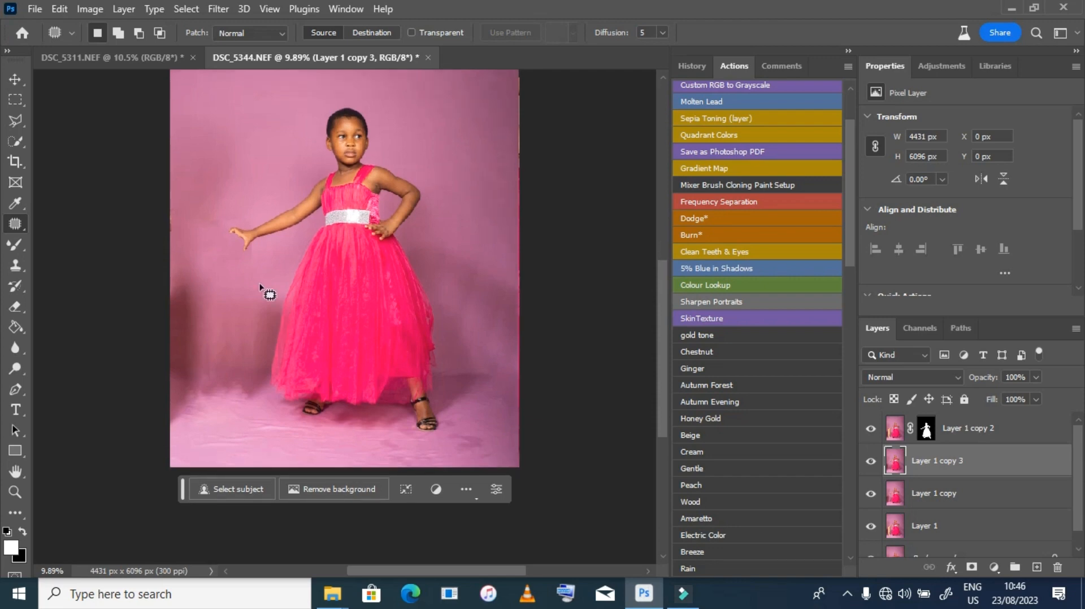
scroll(260, 285, up, 2)
Select the girl with Select Subject on Layer 1 copy 3 and expand the selection by 30 pixels
click(15, 141)
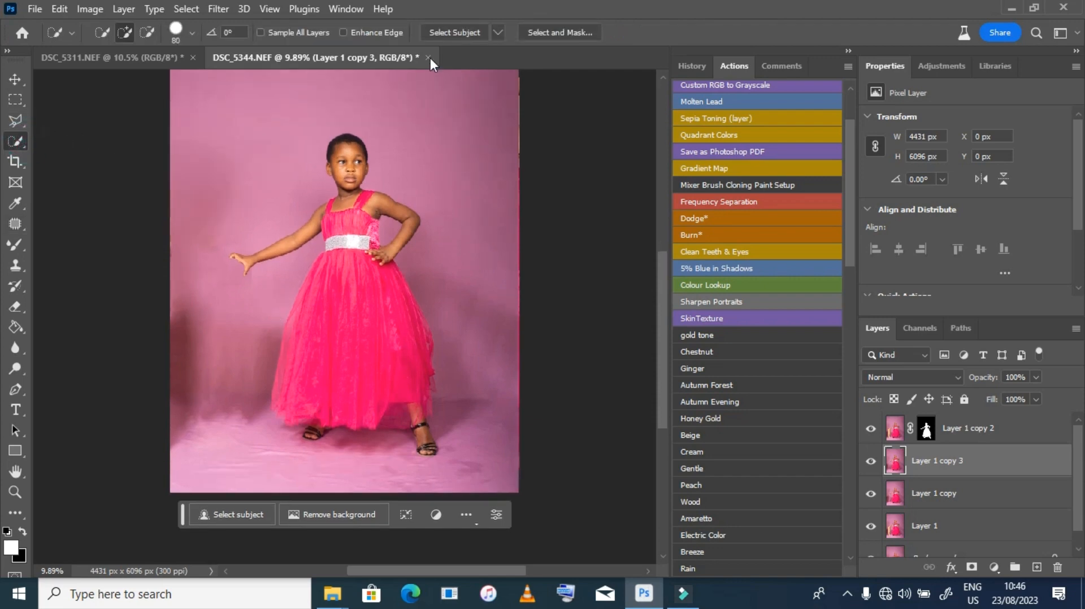
click(457, 32)
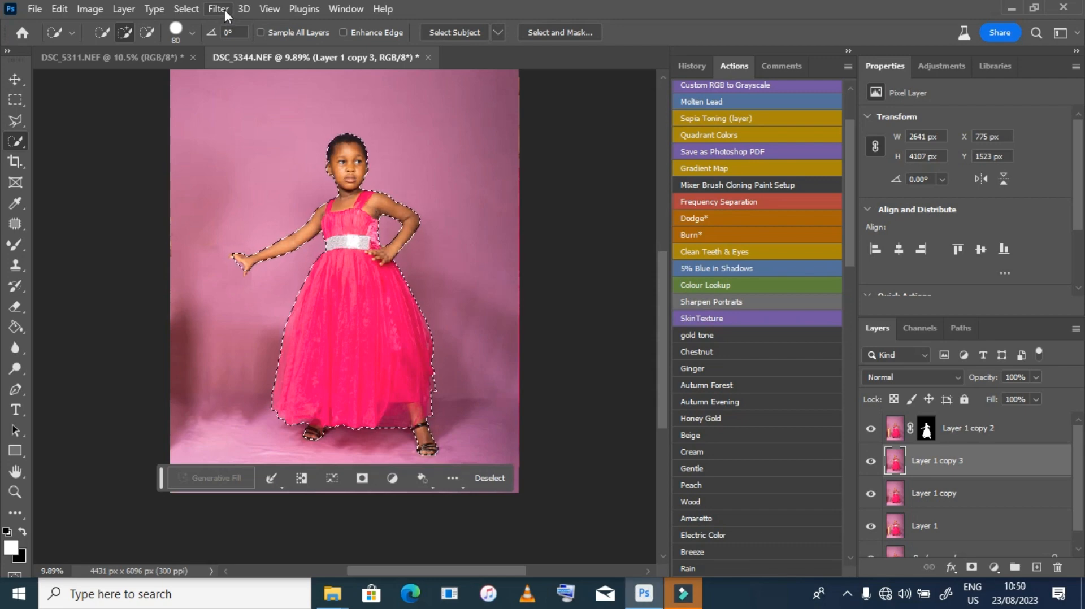
click(190, 10)
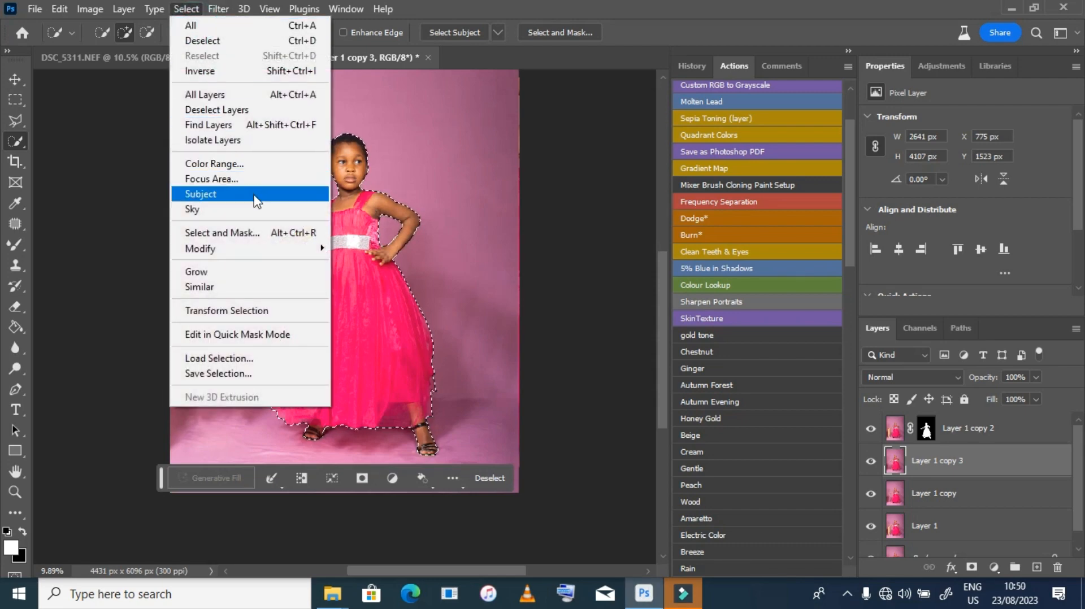
click(359, 278)
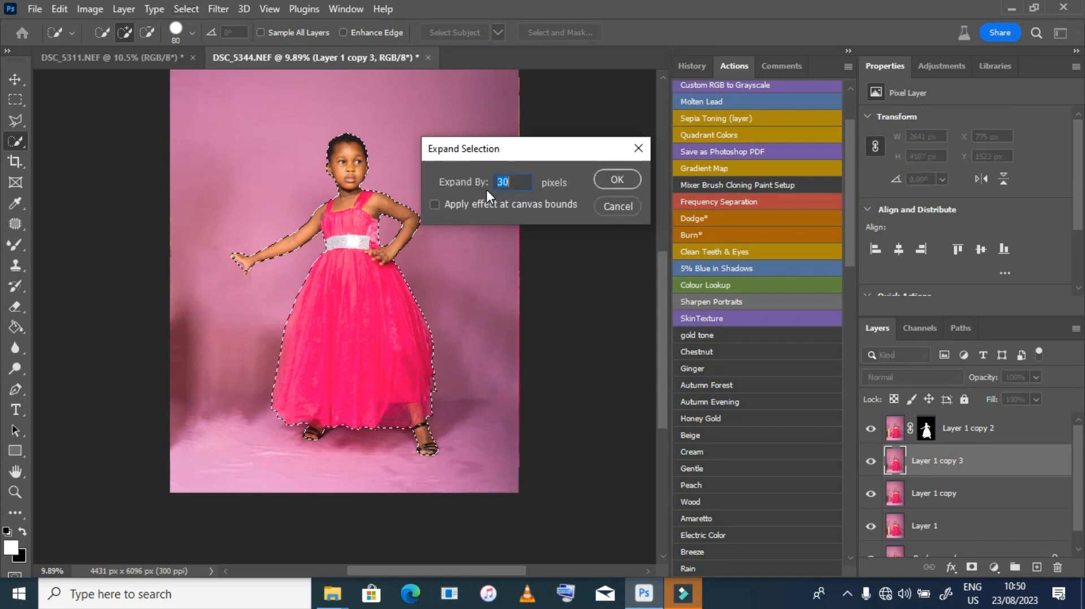
click(622, 173)
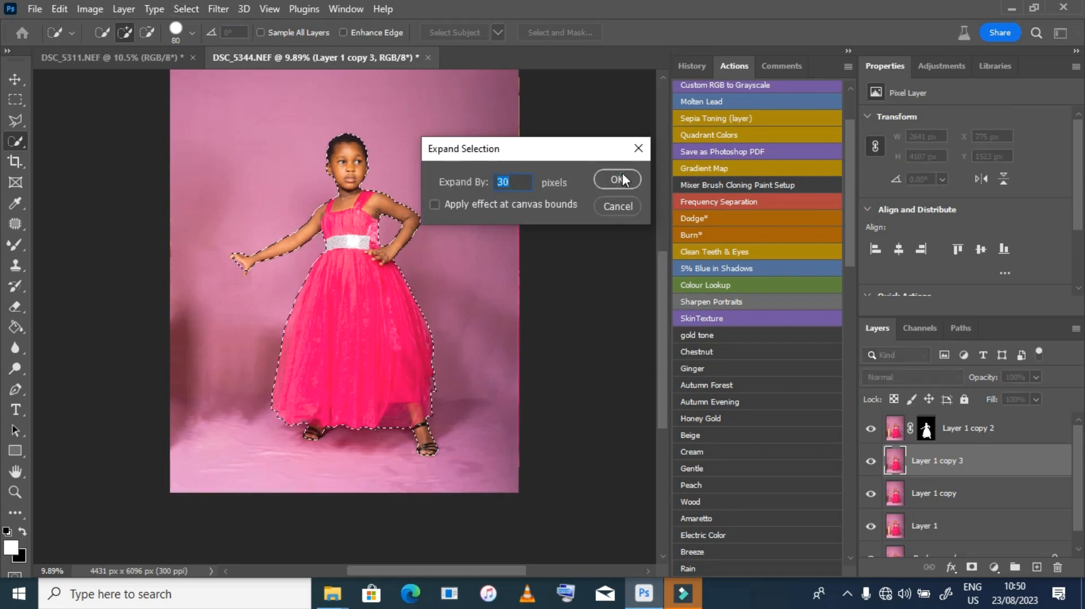
Remove the girl from Layer 1 copy 3 with a Content-Aware fill and check the backdrop without the cutout layer
right_click(287, 187)
click(338, 380)
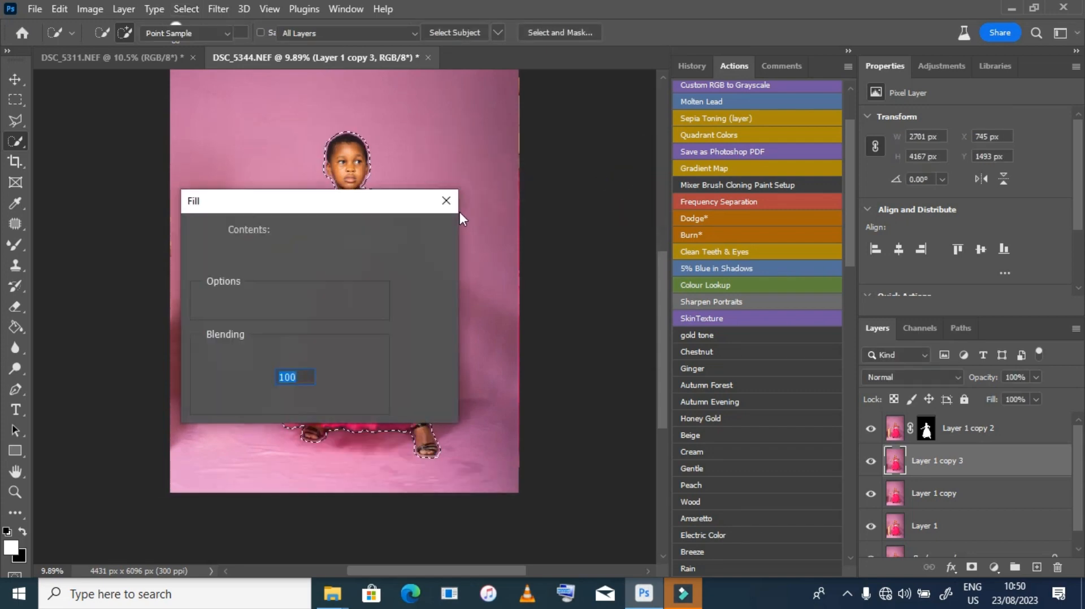
click(417, 229)
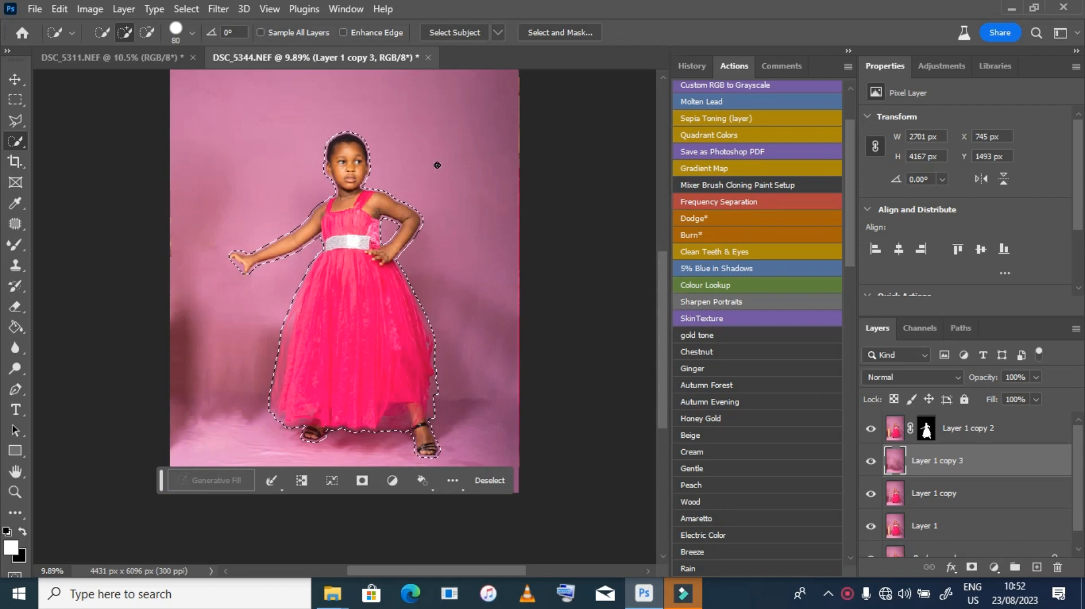
right_click(430, 149)
click(452, 157)
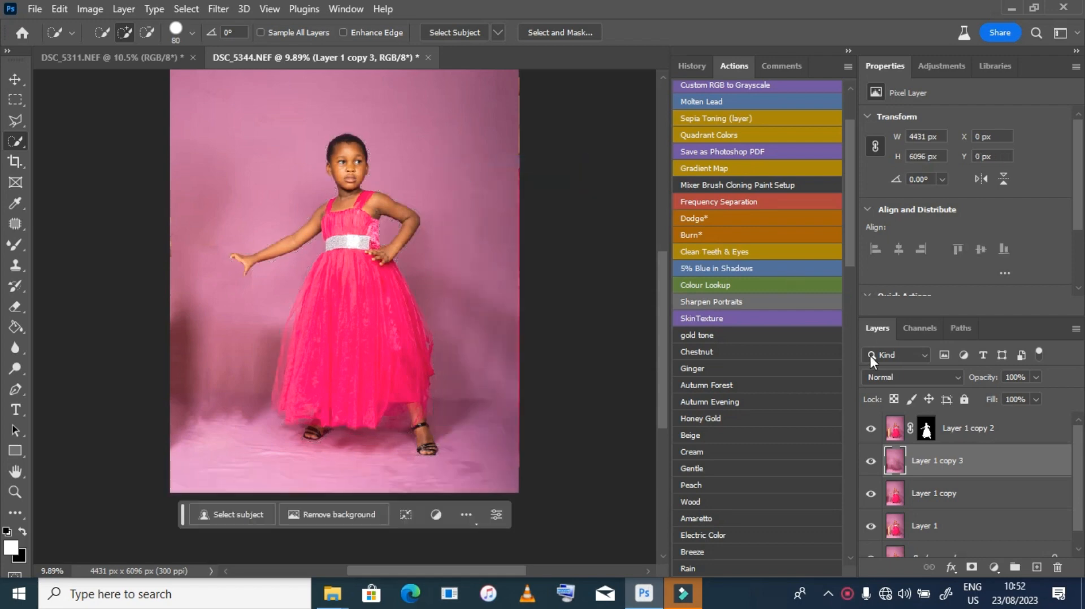
click(871, 429)
click(870, 430)
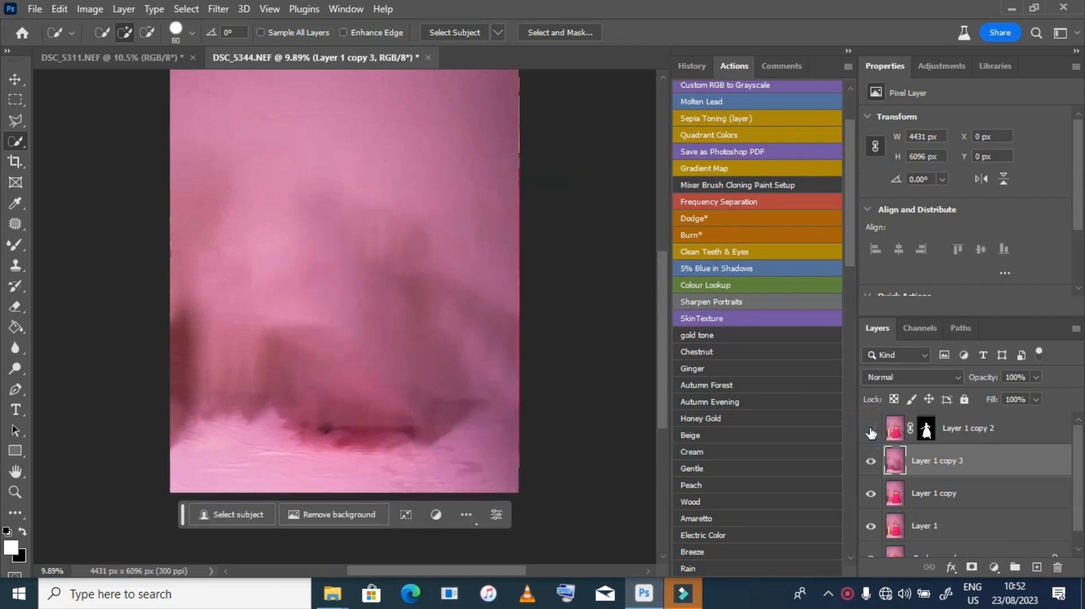
click(871, 430)
click(871, 430)
click(870, 431)
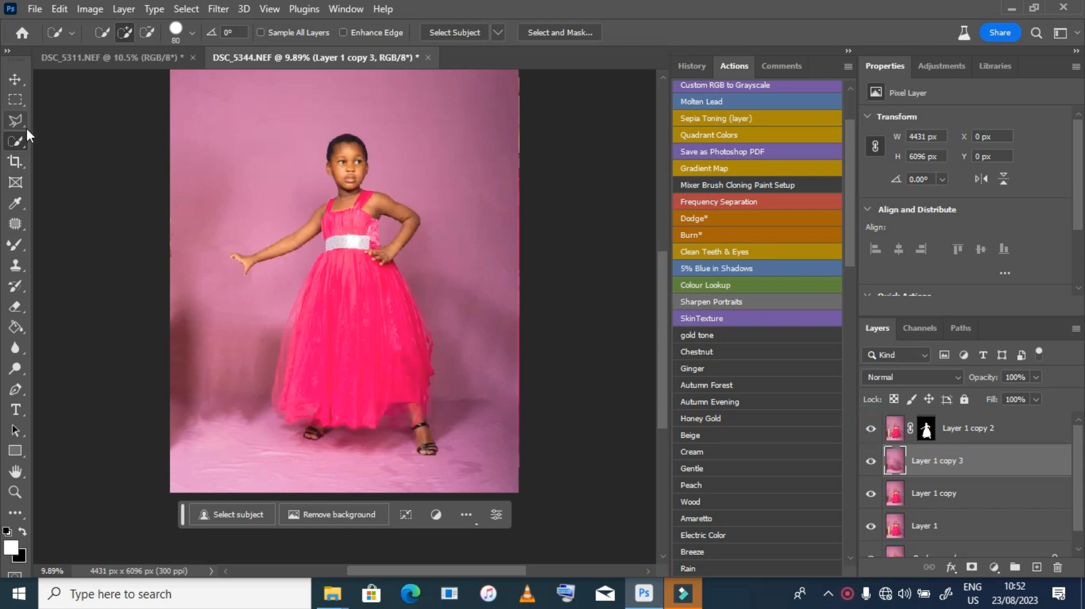
Hide Layer 1 copy 2 and patch the dark shadow in the backdrop's lower left with lighter backdrop above it
click(15, 224)
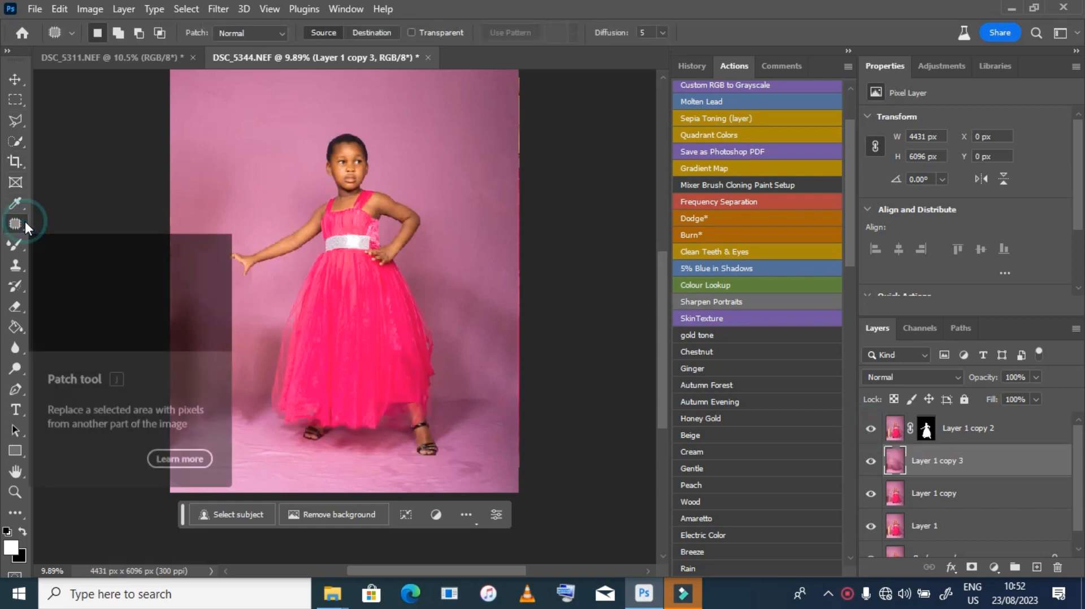
click(872, 429)
mouse_move(310, 313)
mouse_down()
mouse_move(287, 394)
mouse_move(253, 427)
mouse_up()
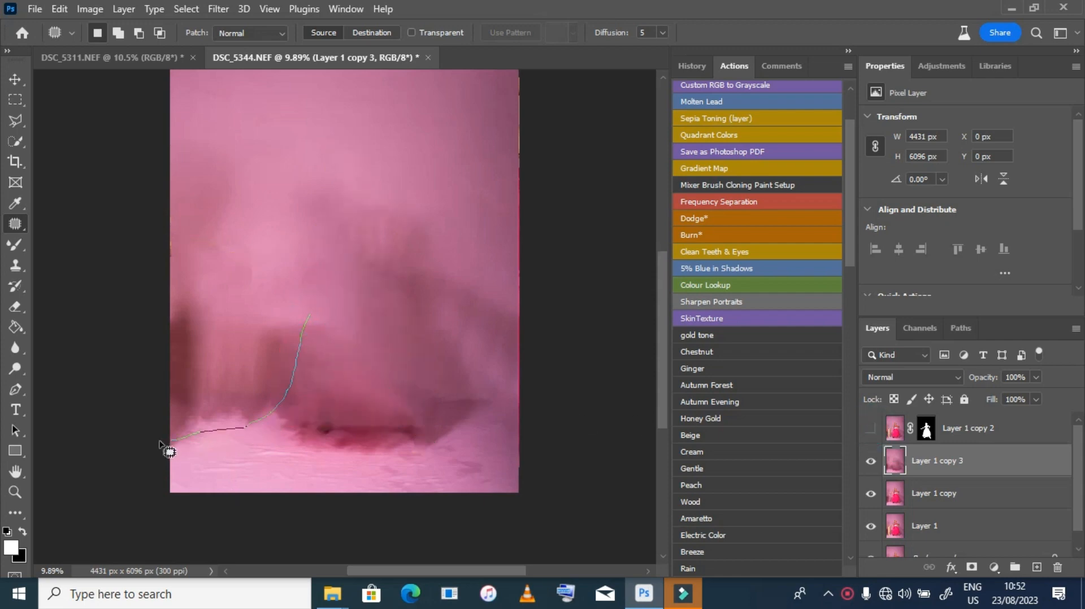
mouse_move(169, 451)
mouse_down()
mouse_move(185, 310)
mouse_move(291, 295)
mouse_move(253, 143)
mouse_move(242, 141)
mouse_move(223, 252)
mouse_up()
click(243, 143)
Patch an area about 934 by 2295 px along the backdrop's left edge with smoother backdrop beside it, and deselect
drag(175, 316, 218, 142)
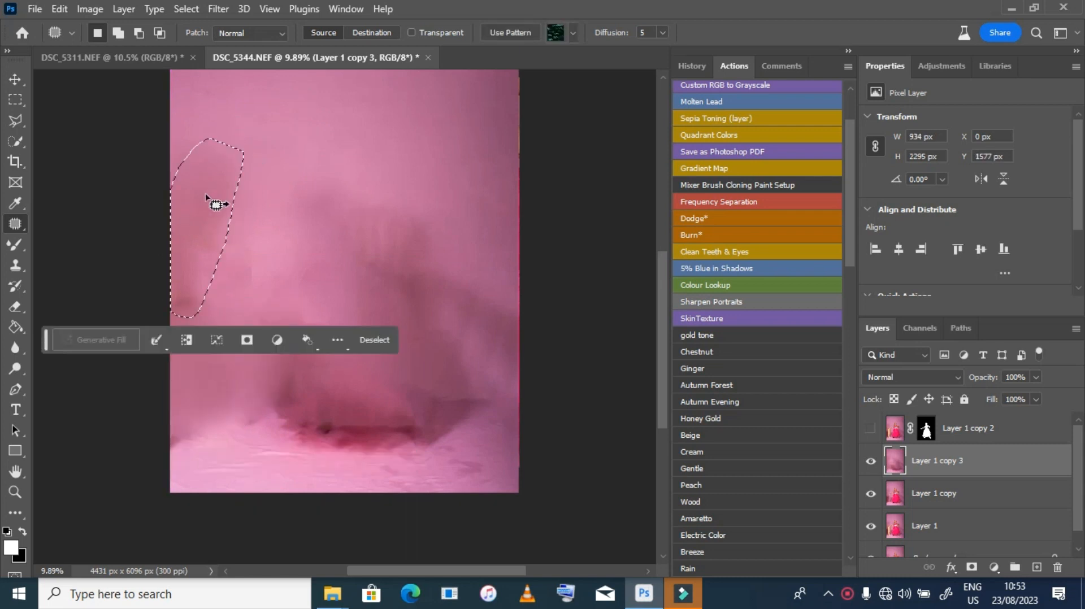
drag(205, 195, 320, 153)
click(319, 153)
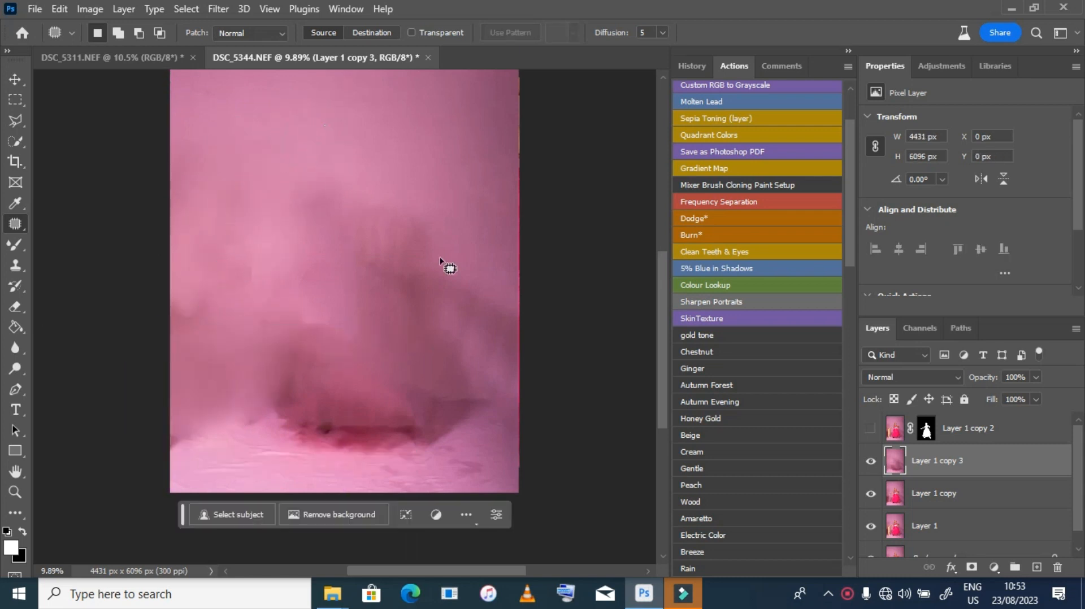
Patch the broad diagonal shadow across the backdrop's right half with lighter backdrop toward its upper left, and deselect
drag(516, 305, 406, 207)
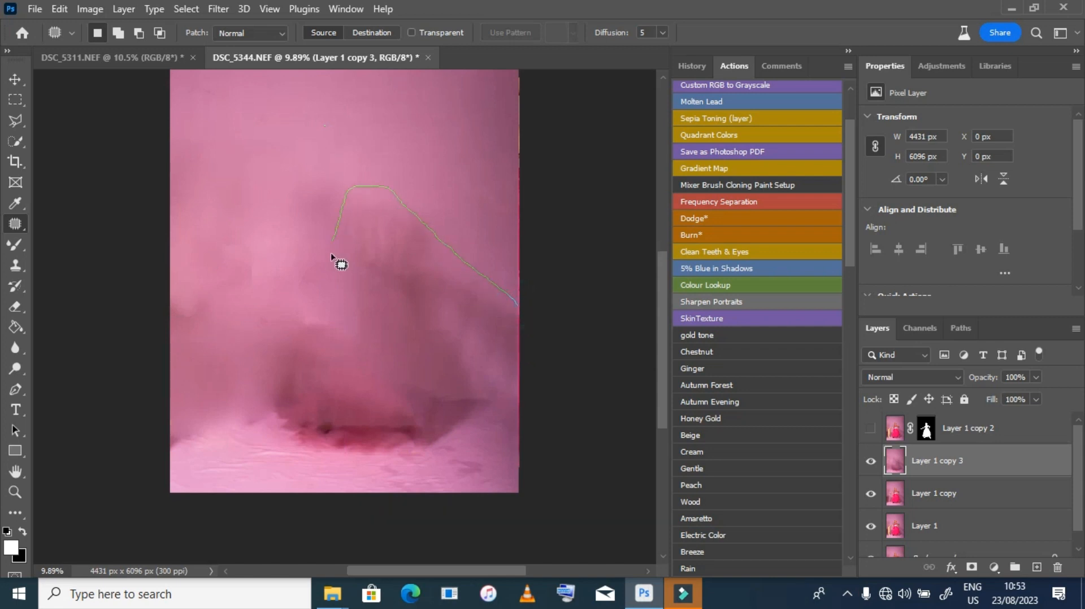
mouse_move(330, 252)
mouse_down()
mouse_move(463, 375)
mouse_move(531, 378)
mouse_move(528, 390)
mouse_up()
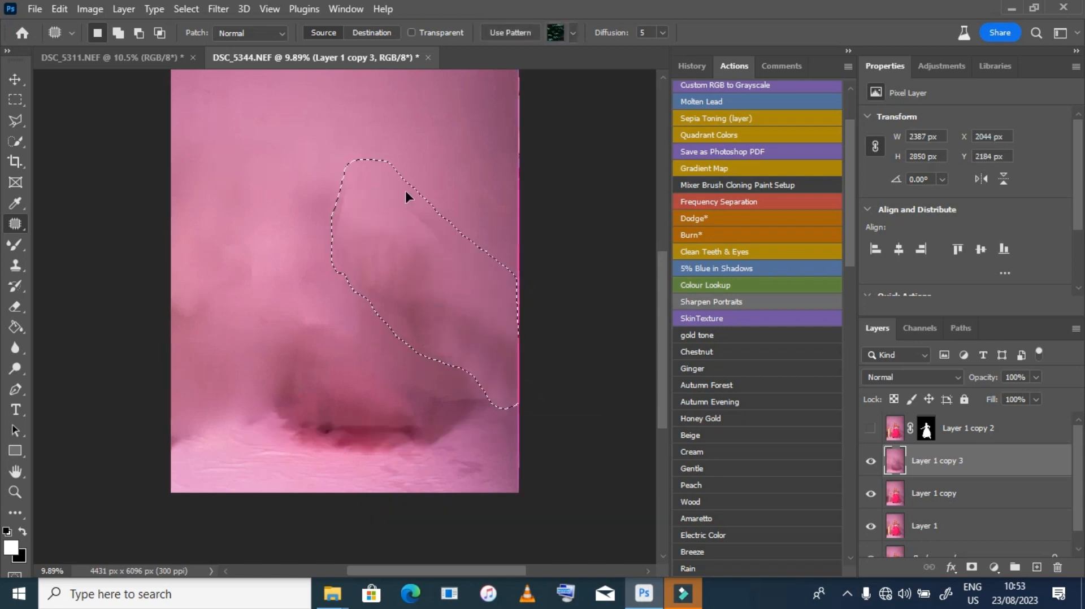
drag(405, 191, 305, 235)
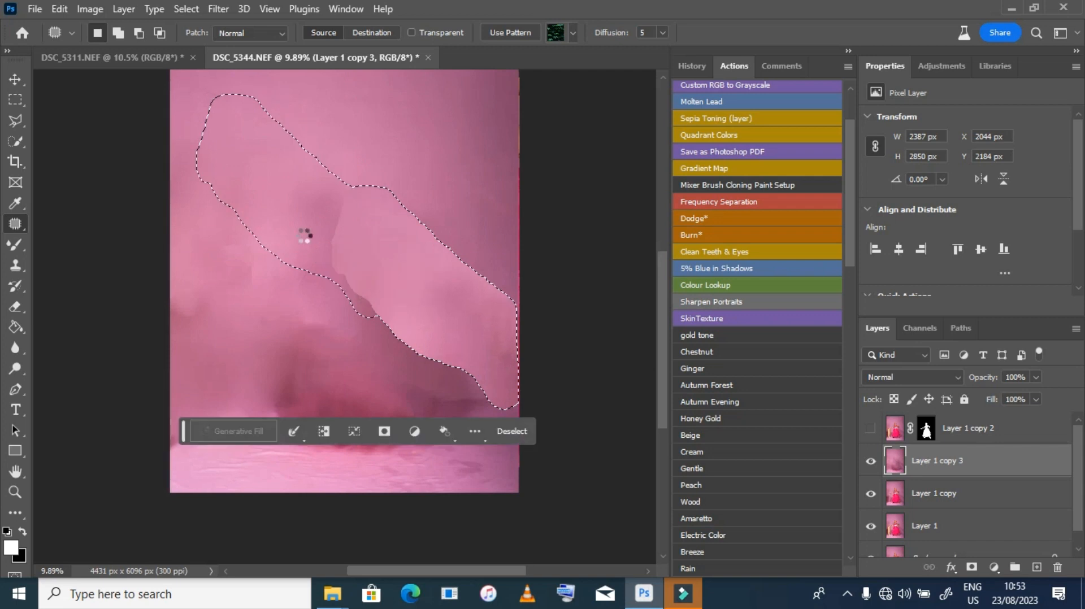
key(ctrl+d)
Patch the remaining dark area near the backdrop's right edge with the backdrop above it, and deselect
mouse_move(439, 266)
mouse_down()
mouse_move(451, 352)
mouse_move(491, 405)
mouse_move(529, 336)
mouse_move(521, 277)
mouse_up()
mouse_move(477, 308)
mouse_down()
mouse_move(448, 175)
mouse_move(480, 177)
mouse_move(460, 179)
mouse_up()
key(ctrl+d)
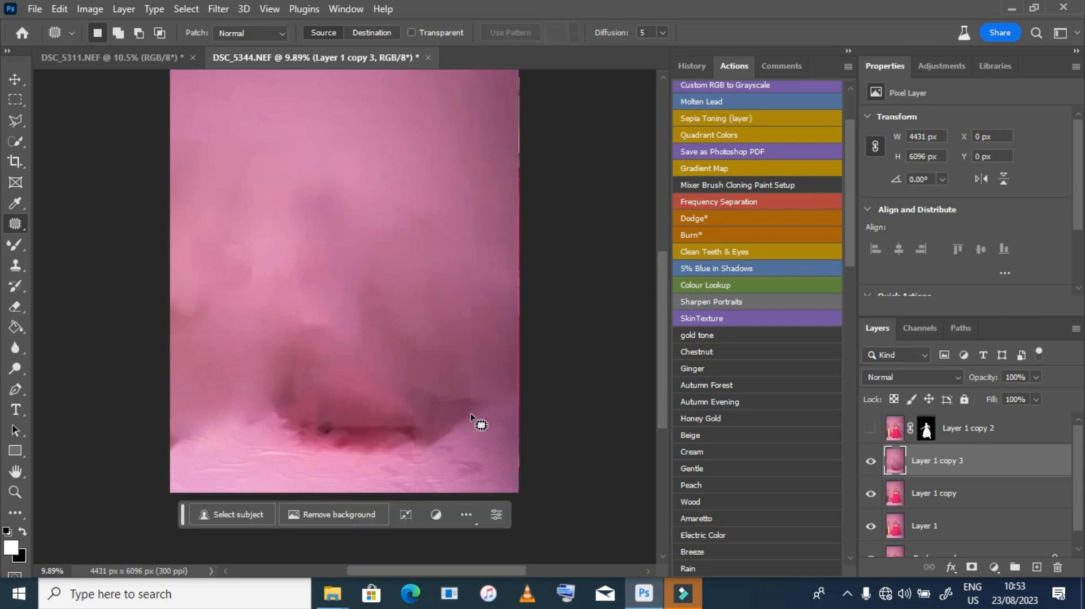
Patch the dark area at the backdrop's lower right and uneven areas along its left side with smoother backdrop nearby, and deselect
mouse_move(495, 405)
mouse_down()
mouse_move(479, 425)
mouse_move(422, 426)
mouse_move(480, 386)
mouse_move(495, 405)
mouse_move(463, 406)
mouse_move(463, 323)
mouse_move(446, 294)
mouse_up()
click(443, 283)
mouse_move(271, 241)
mouse_down()
mouse_move(242, 299)
mouse_move(229, 227)
mouse_move(244, 219)
mouse_move(253, 169)
mouse_up()
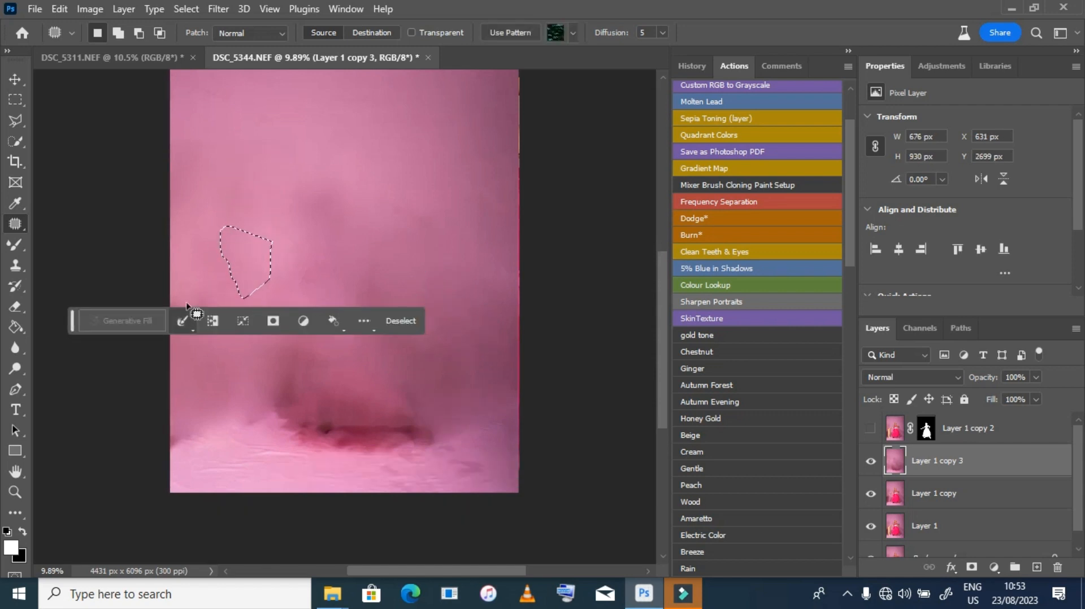
drag(182, 264, 204, 292)
drag(200, 308, 163, 279)
drag(182, 305, 205, 216)
click(253, 168)
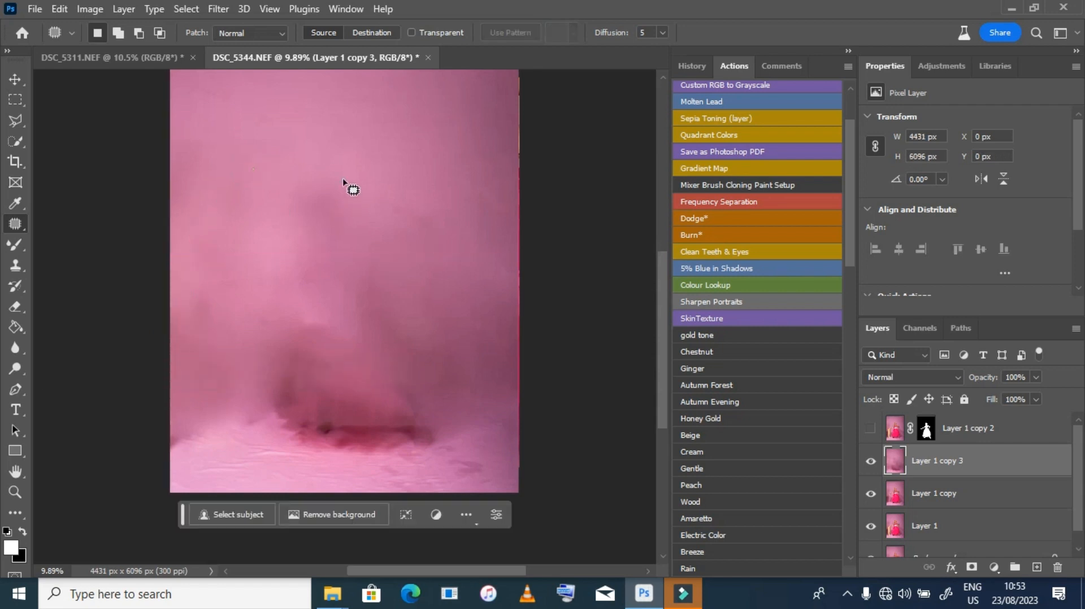
Patch the faint shadow in the backdrop's upper middle and the dark area at its lower left with lighter backdrop, deselecting each time
mouse_move(317, 174)
mouse_down()
mouse_move(296, 223)
mouse_move(316, 243)
mouse_move(345, 244)
mouse_move(368, 180)
mouse_move(267, 151)
mouse_up()
click(385, 172)
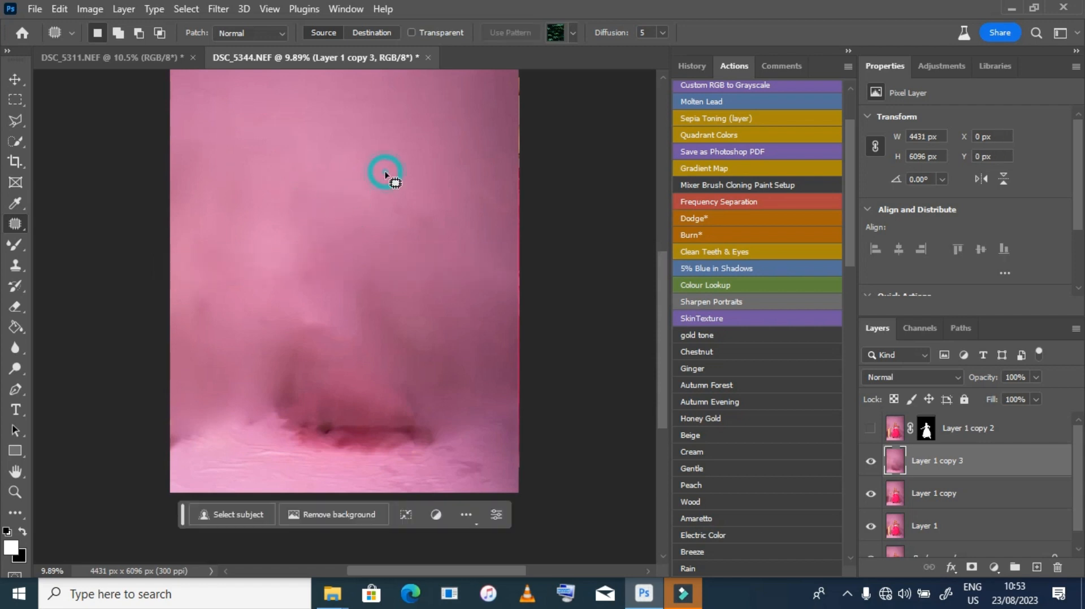
mouse_move(202, 413)
mouse_down()
mouse_move(159, 441)
mouse_move(203, 399)
mouse_move(190, 320)
mouse_up()
click(209, 285)
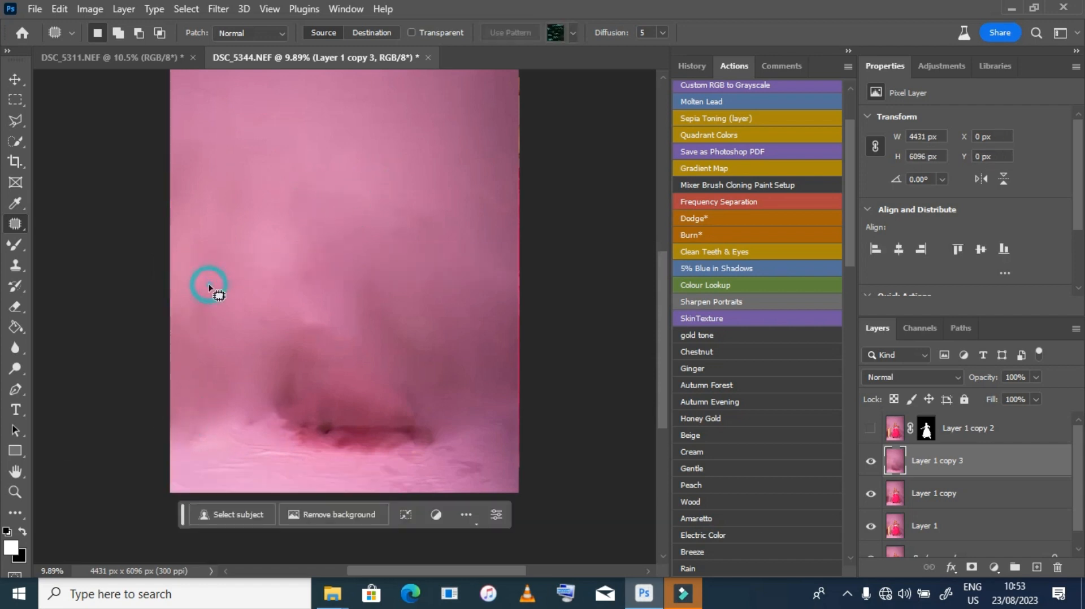
drag(463, 447, 444, 447)
drag(436, 462, 461, 471)
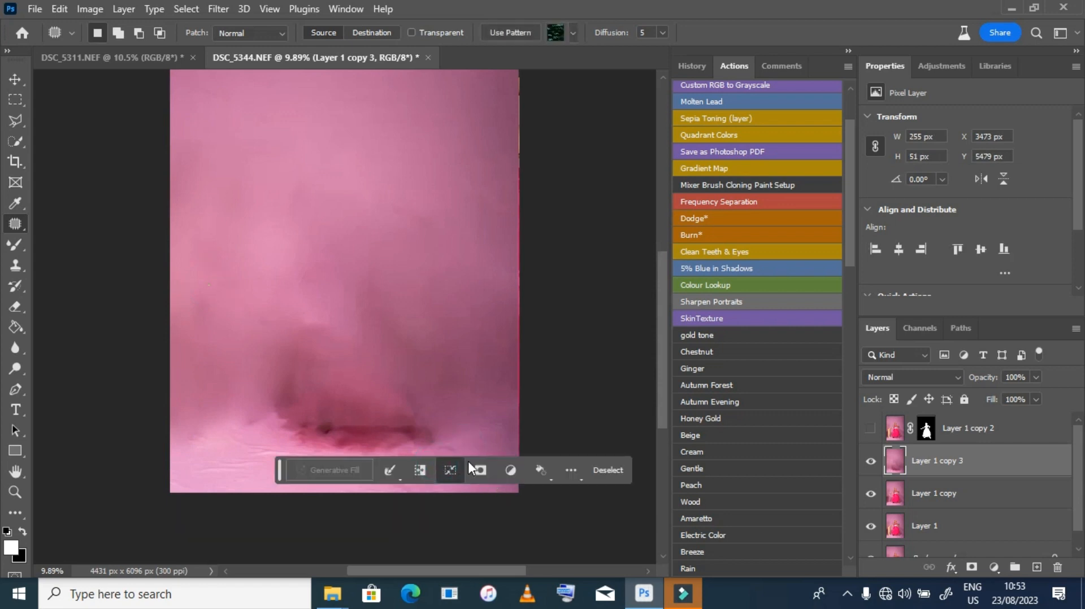
click(490, 484)
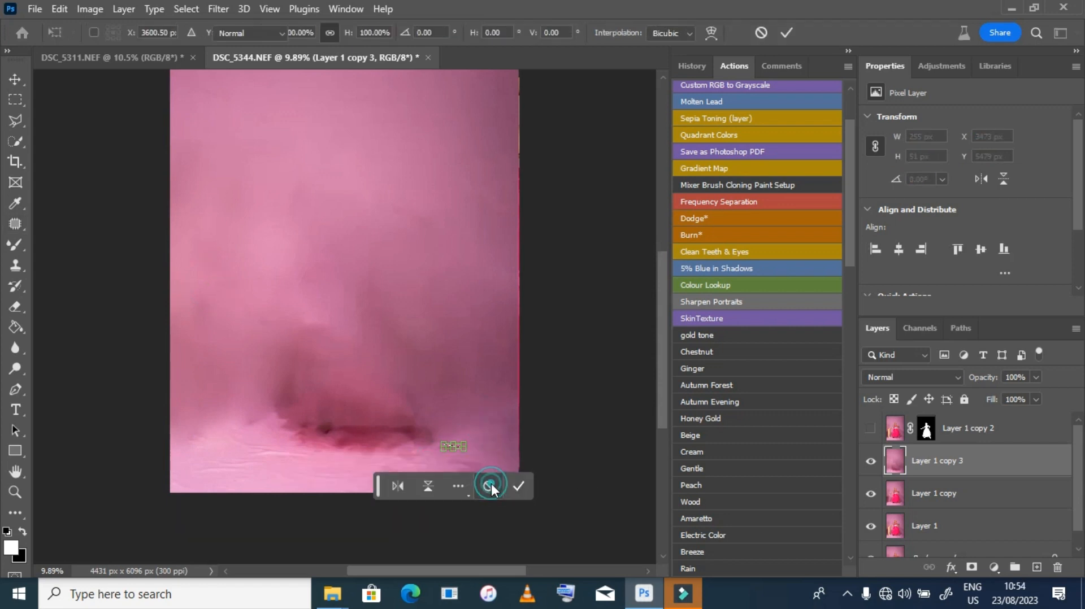
right_click(480, 404)
click(499, 110)
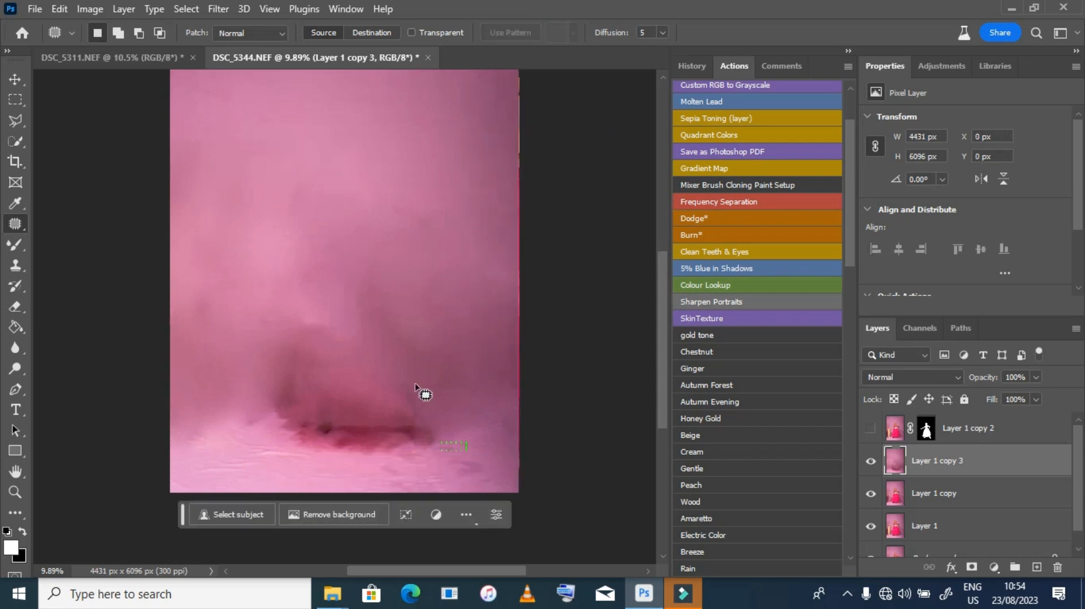
Show Layer 1 copy 2 again and extend the canvas on its left side to a width of about 5158 px
click(870, 429)
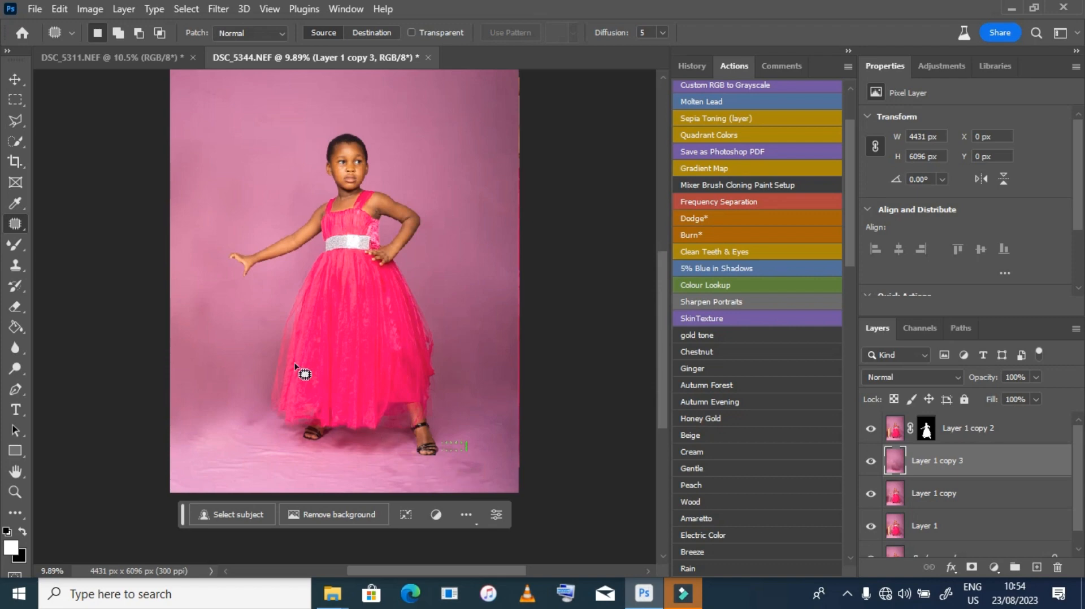
scroll(203, 350, up, 2)
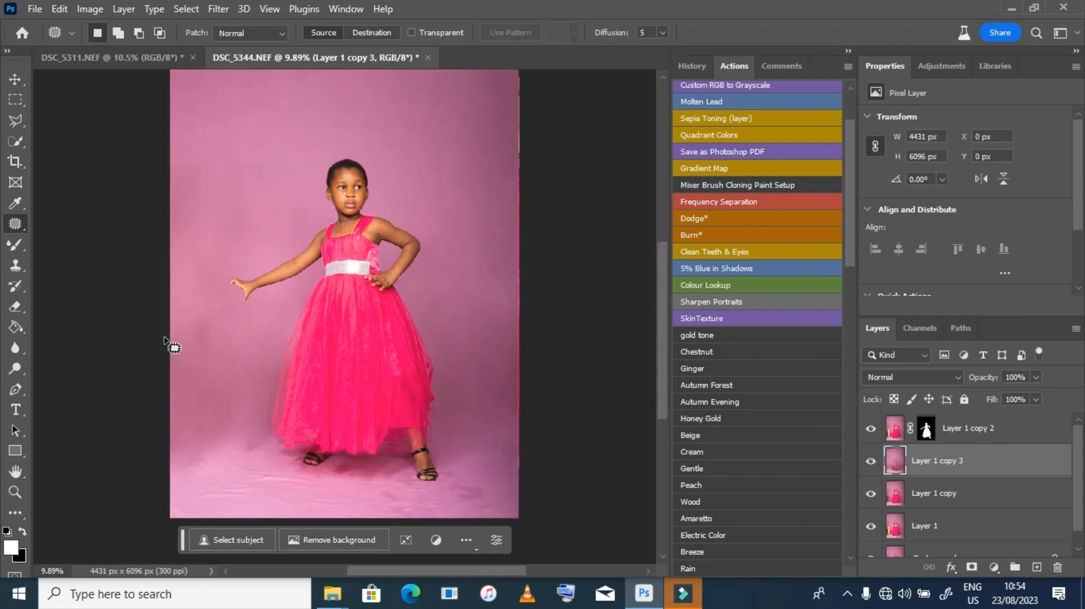
click(15, 162)
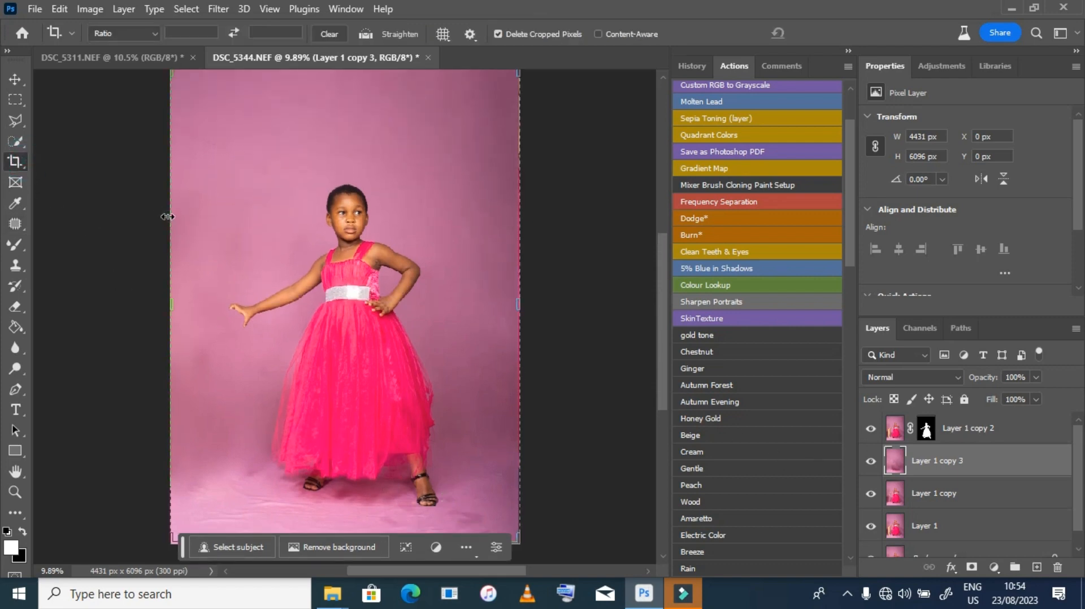
drag(168, 217, 143, 214)
Select the empty left strip about 826 px wide over the full height, fill it with Content-Aware, and deselect
click(16, 99)
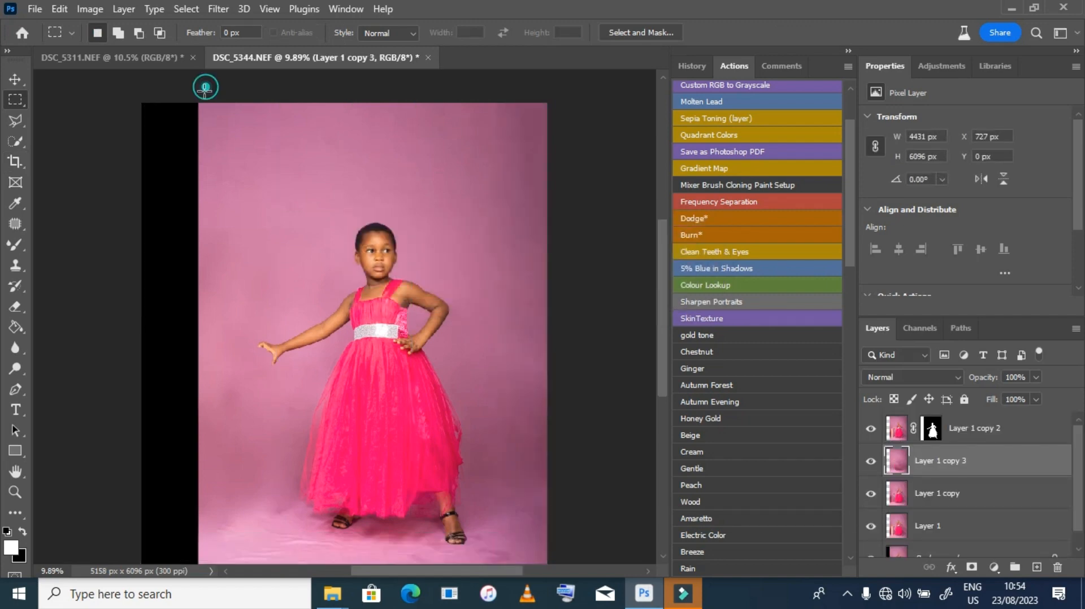
drag(206, 87, 134, 527)
key(ctrl+d)
key(ctrl+shift+d)
right_click(260, 360)
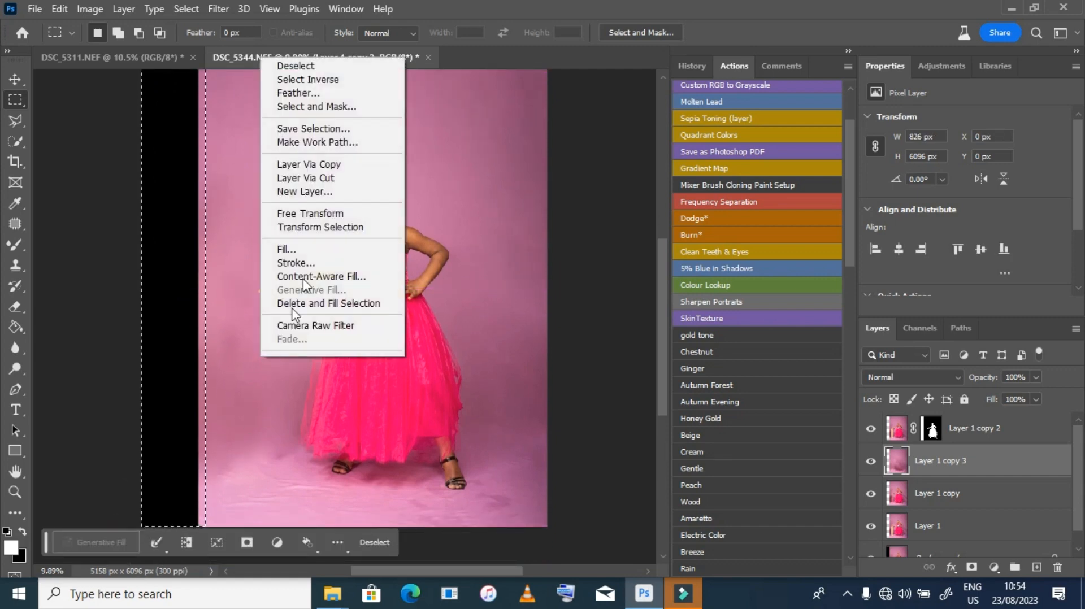
click(311, 243)
click(423, 232)
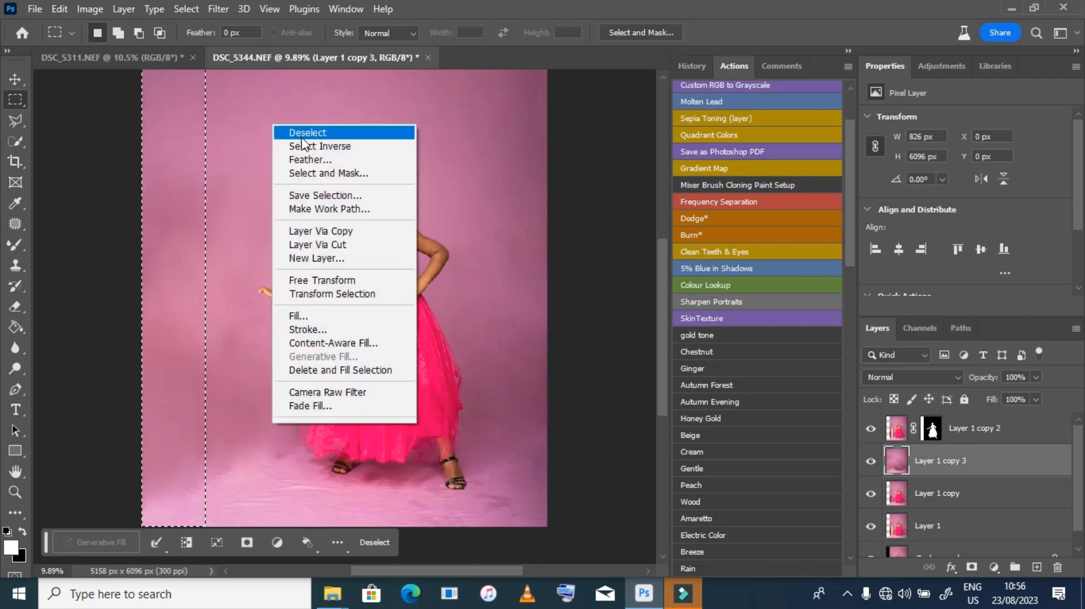
right_click(275, 127)
click(305, 134)
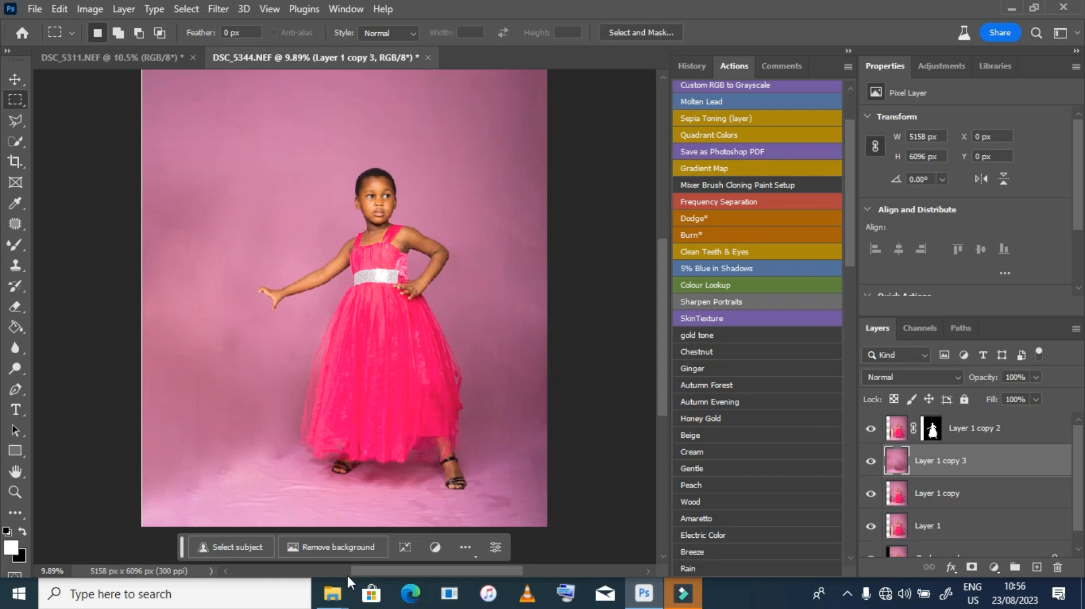
Place the dark floral wreath image with the draped cloth from the Pins folder into the portrait document beneath the girl's layer
mouse_move(337, 600)
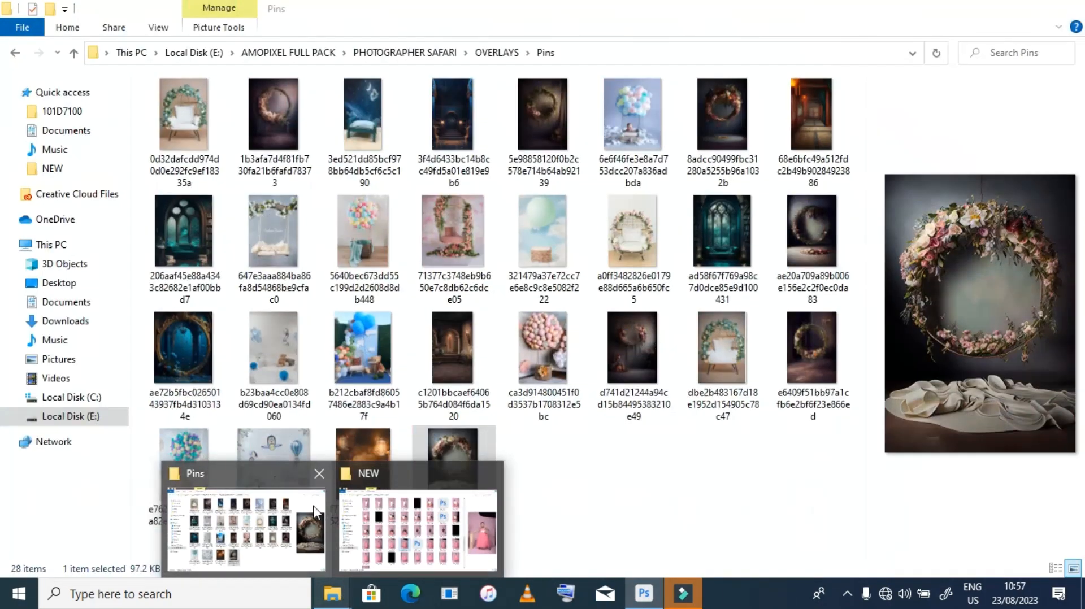
click(245, 528)
drag(452, 463, 354, 308)
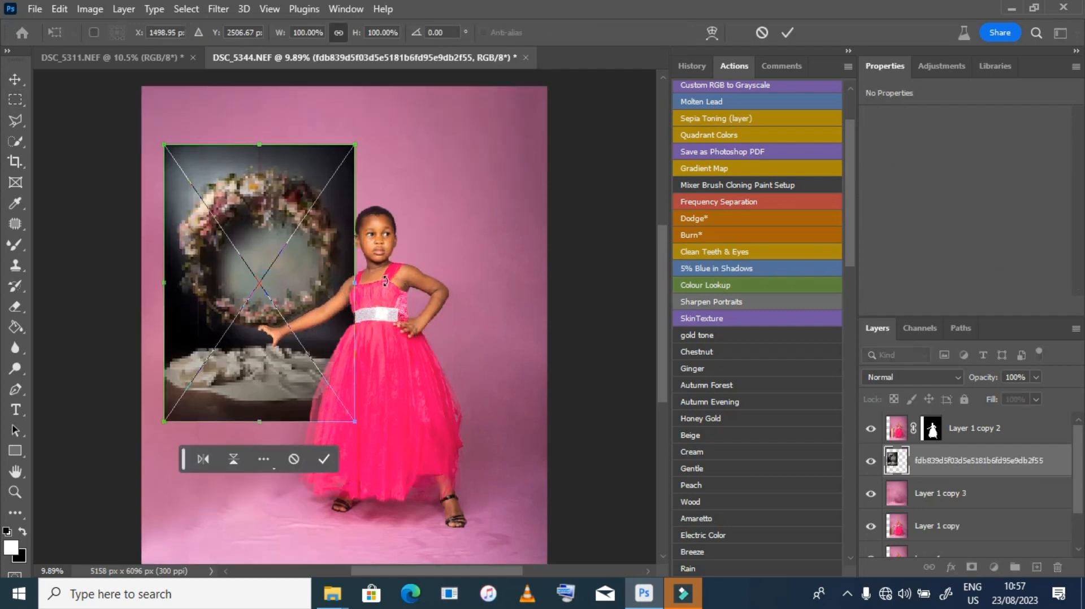
Enlarge the placed wreath image proportionally to about 164% and position it behind the girl, reaching the canvas's upper edge
drag(357, 267, 442, 267)
drag(364, 286, 399, 370)
scroll(402, 322, down, 3)
drag(403, 316, 422, 292)
scroll(350, 265, up, 1)
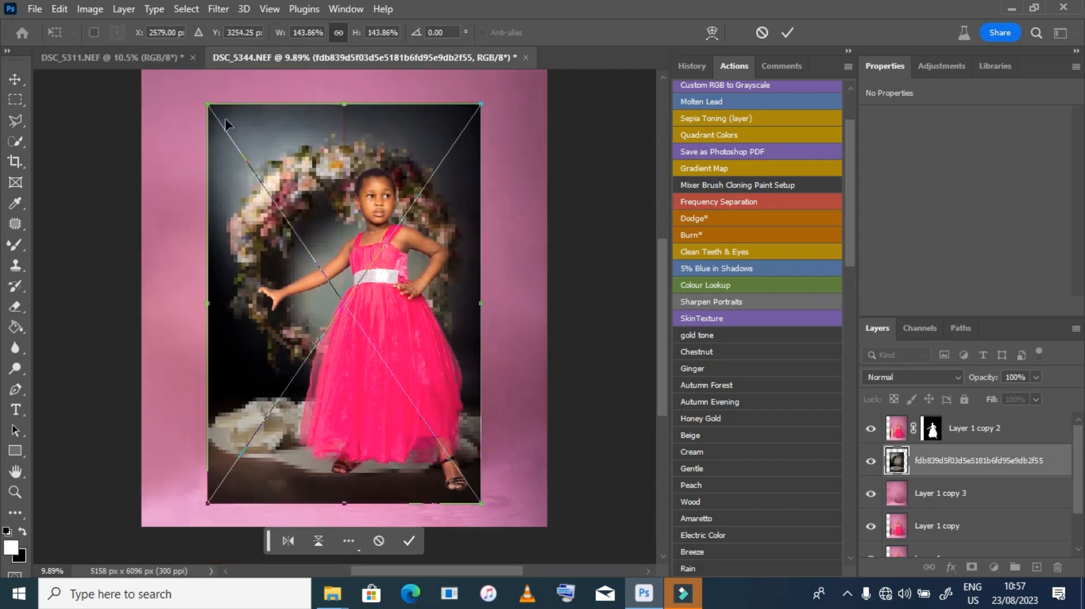
drag(209, 105, 176, 74)
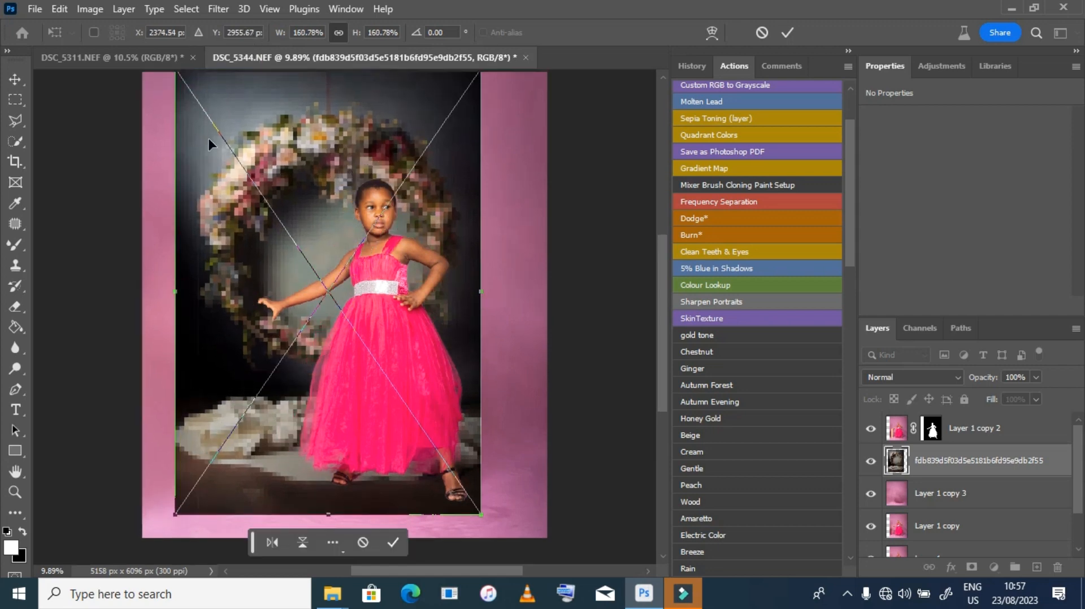
scroll(213, 142, up, 1)
drag(272, 84, 272, 73)
scroll(300, 226, down, 1)
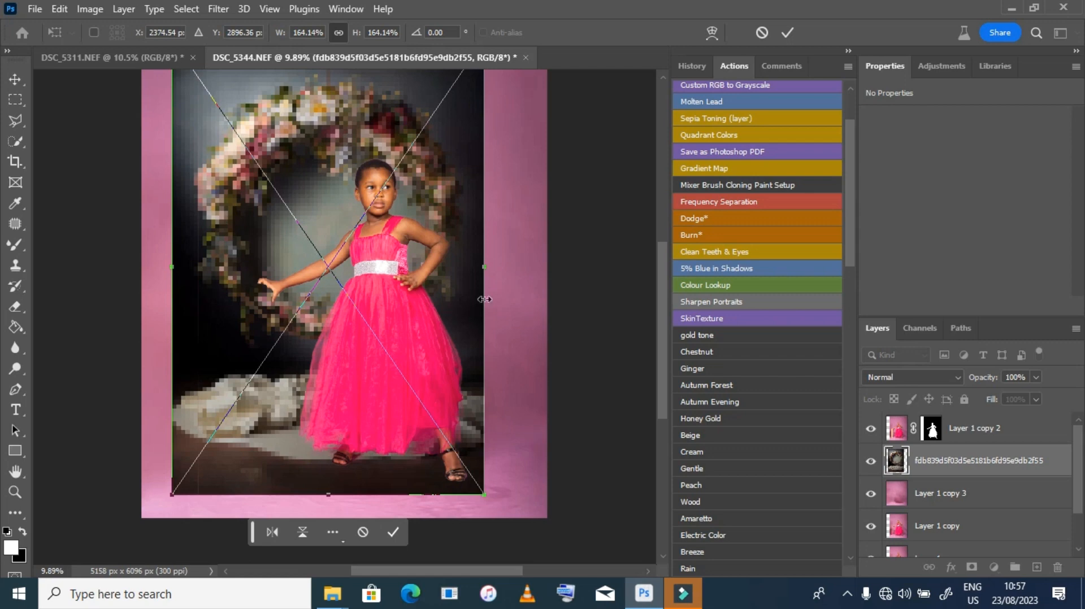
Stretch the wreath image's width to about 197% so it reaches the canvas's right edge, and commit the transform
drag(481, 269, 547, 269)
scroll(263, 302, up, 1)
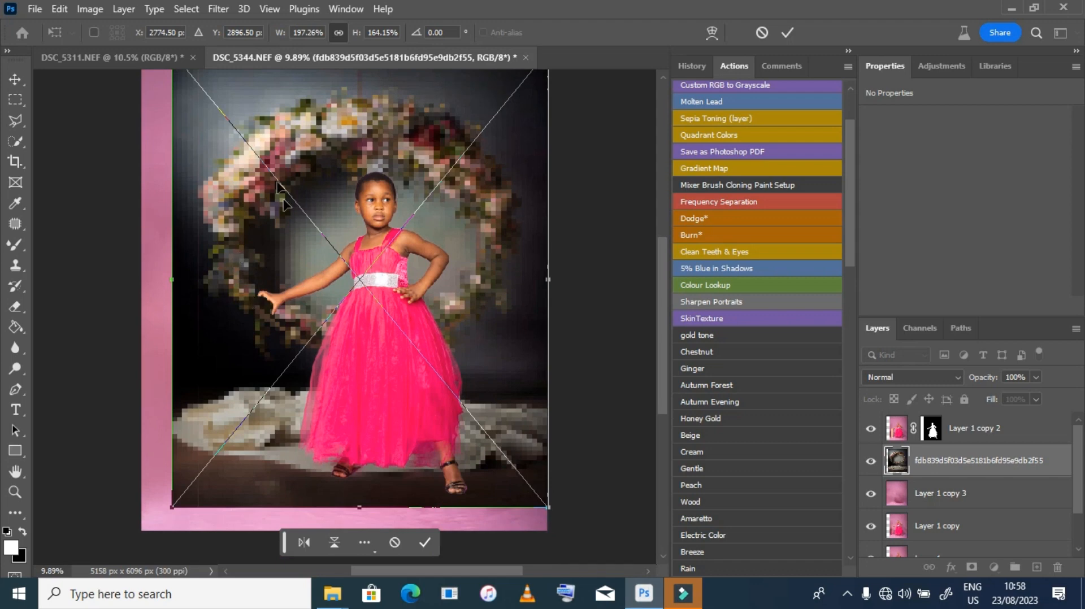
click(785, 33)
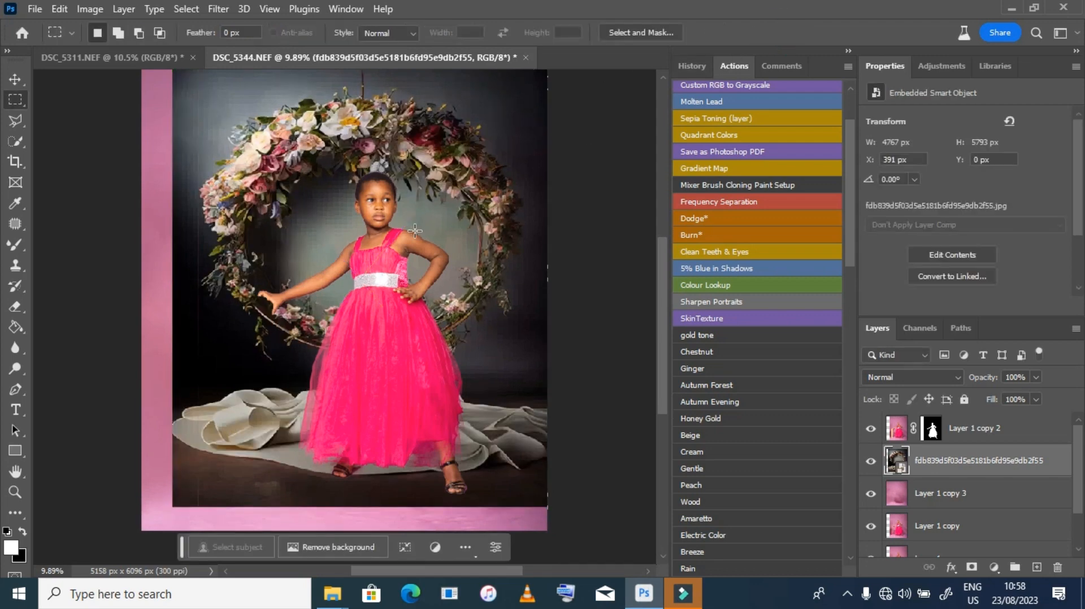
scroll(320, 254, down, 1)
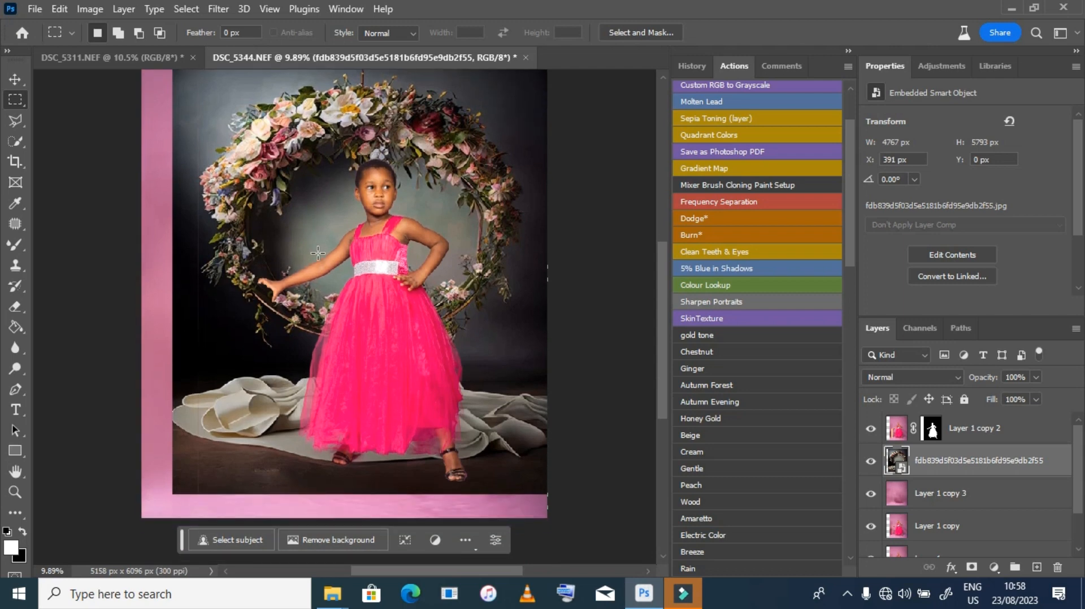
scroll(212, 234, up, 3)
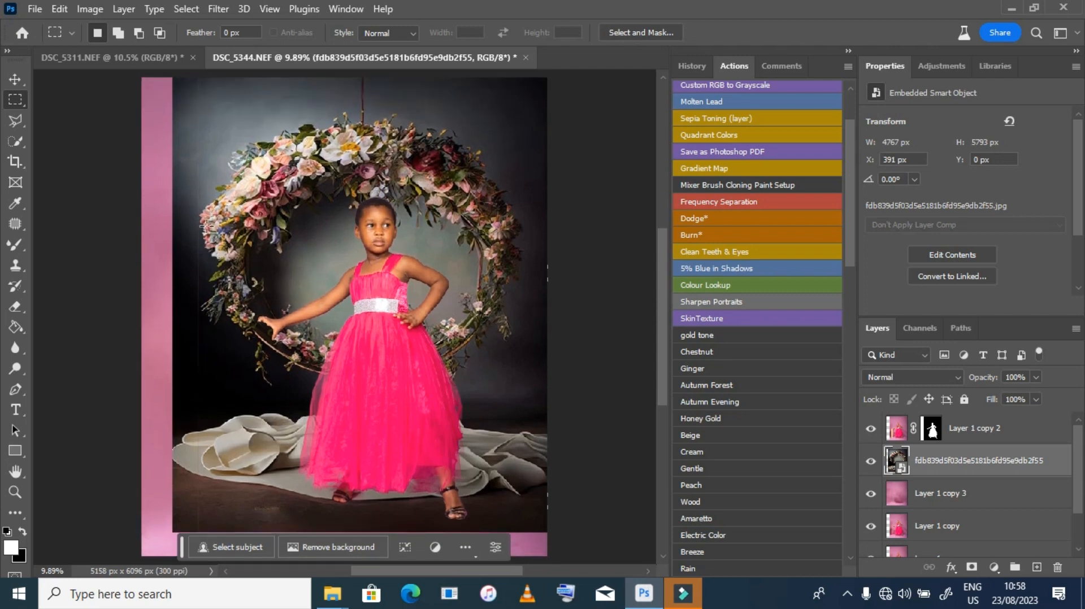
Outline the uncovered pink strips along the canvas's left and lower edges with a polygonal selection slightly overlapping the wreath image
click(16, 121)
scroll(178, 97, up, 2)
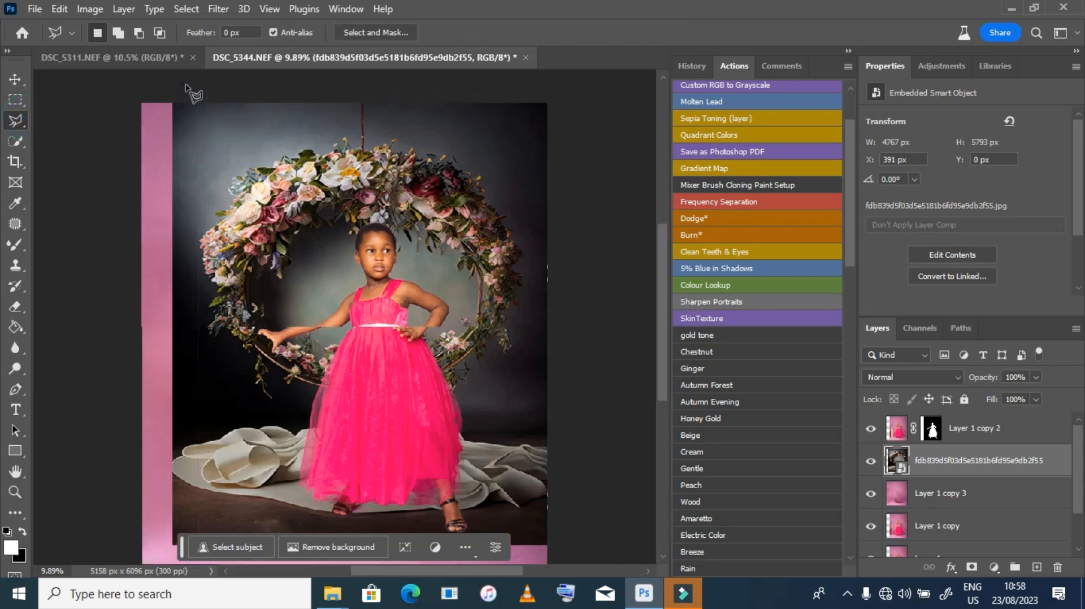
click(179, 97)
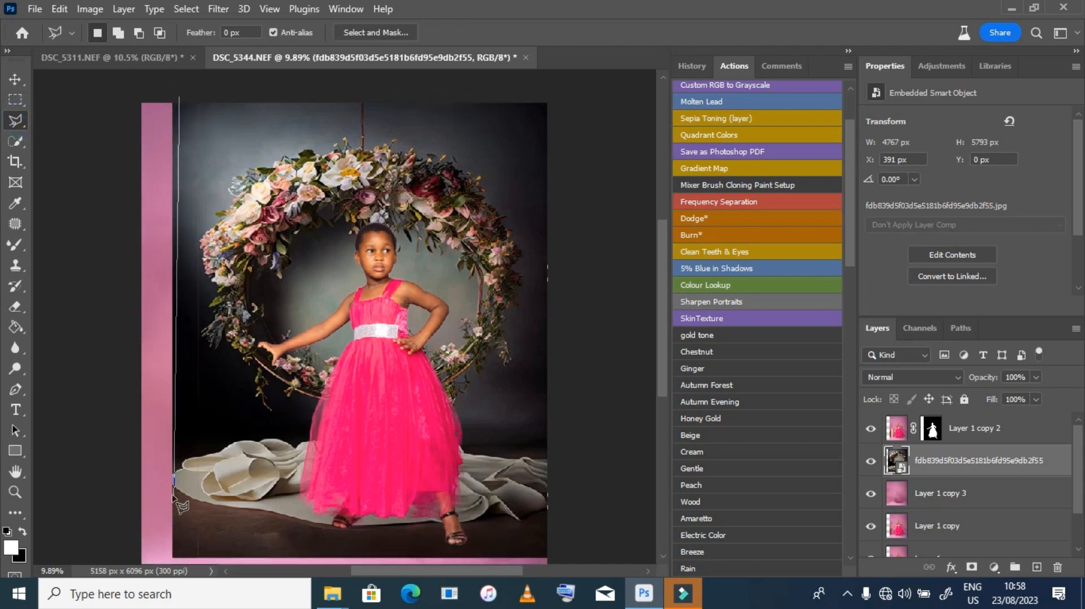
click(173, 477)
click(176, 553)
click(551, 553)
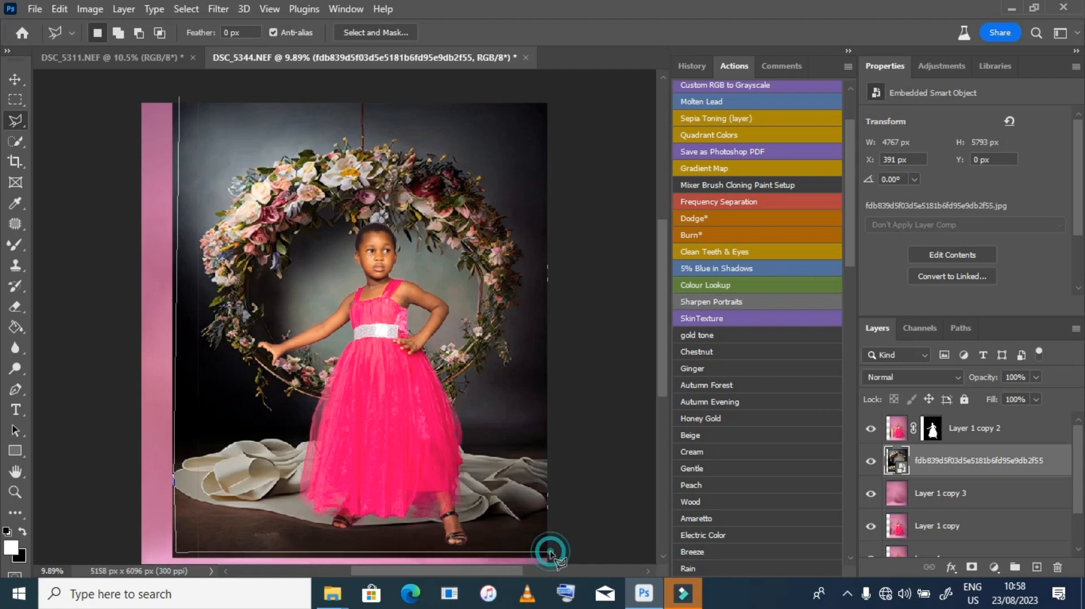
click(551, 545)
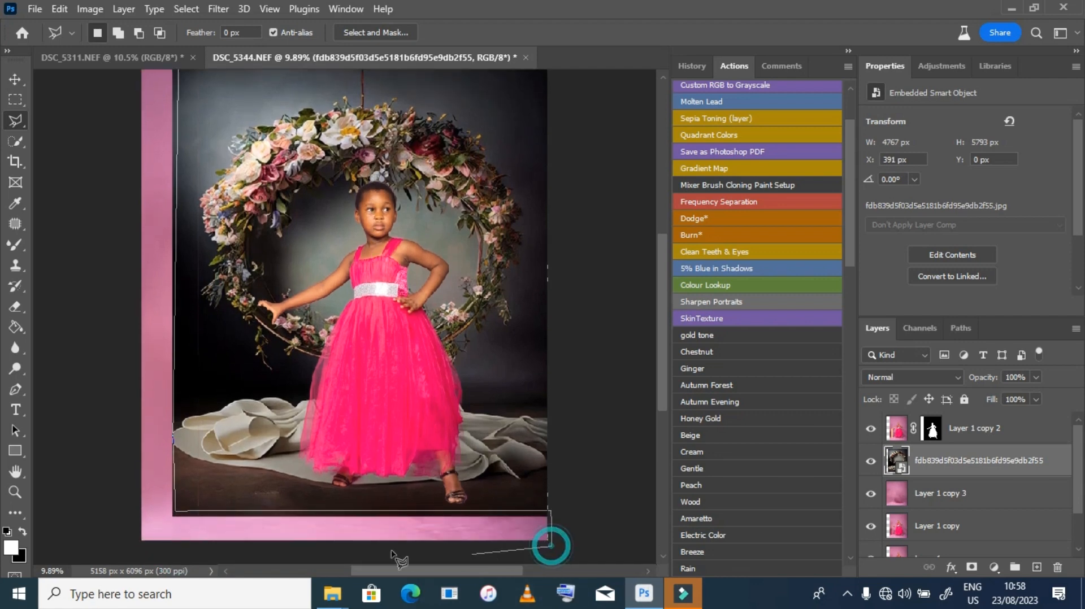
click(137, 547)
click(133, 222)
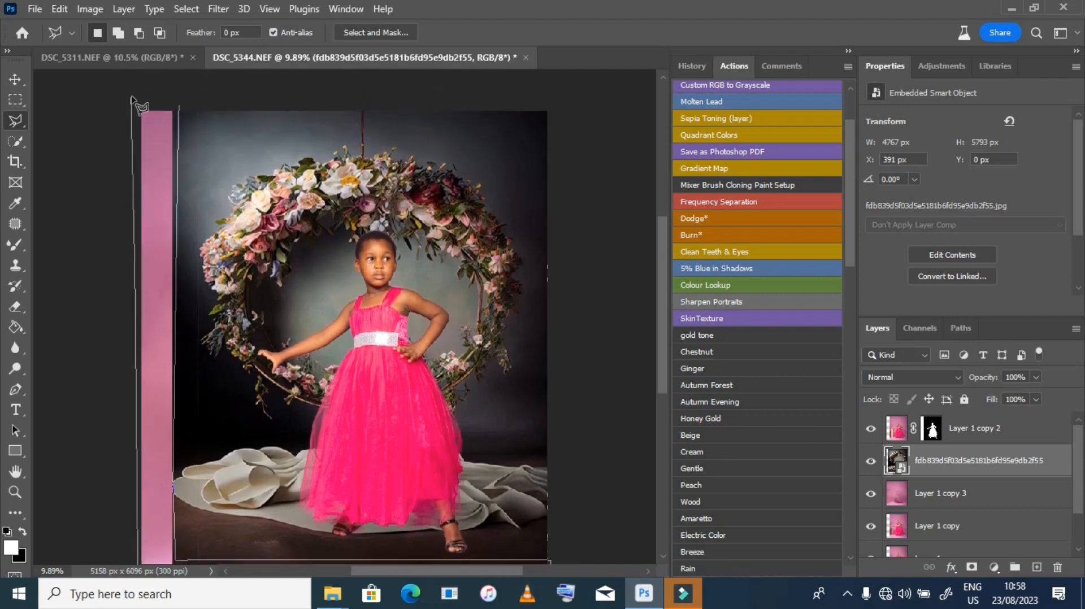
click(139, 109)
Rasterize the wreath image's smart object layer so the selected border can be edited
right_click(215, 157)
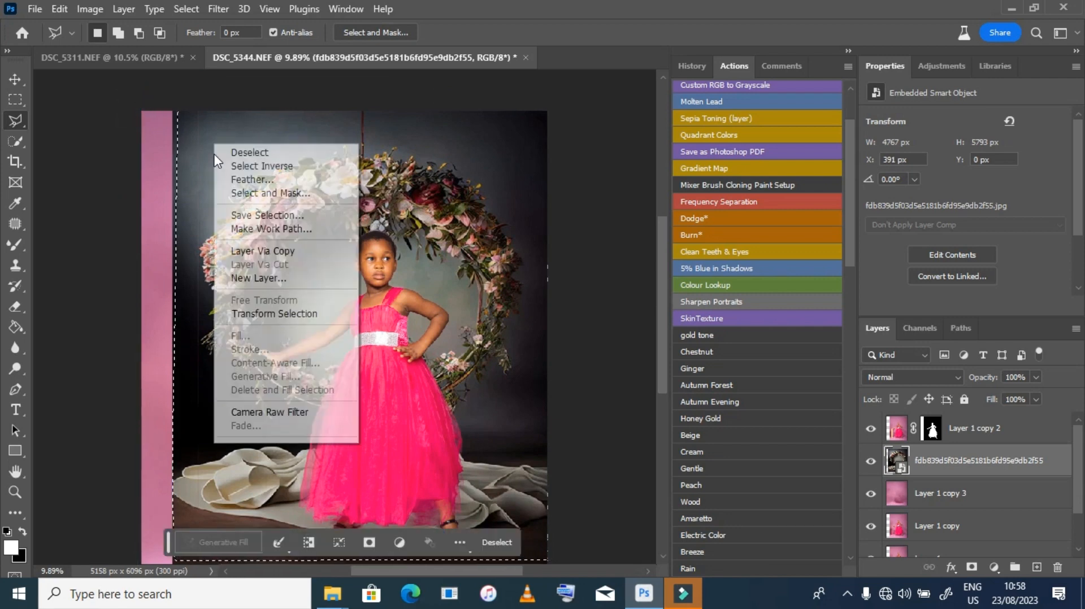
click(16, 227)
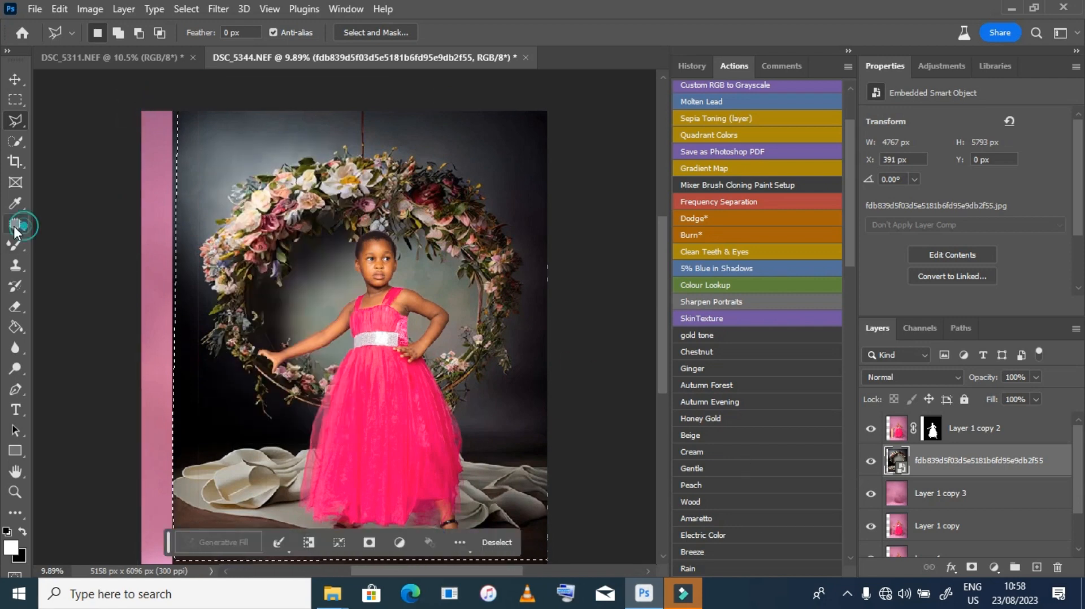
click(163, 225)
click(513, 233)
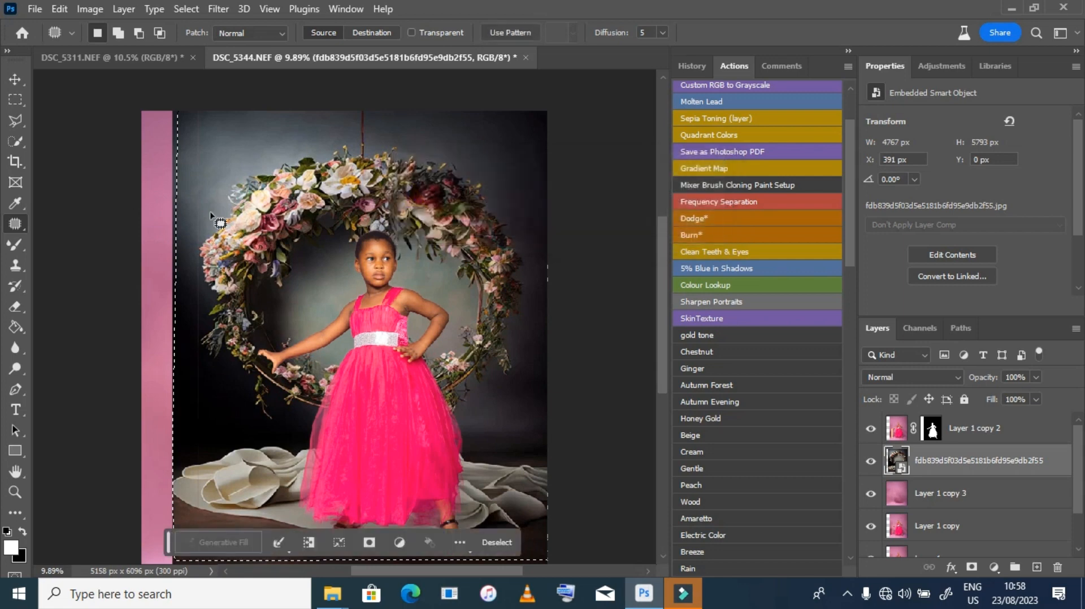
Fill the selected left and lower border of the wreath layer using Content-Aware with Color Adaptation, and deselect
right_click(210, 212)
click(243, 421)
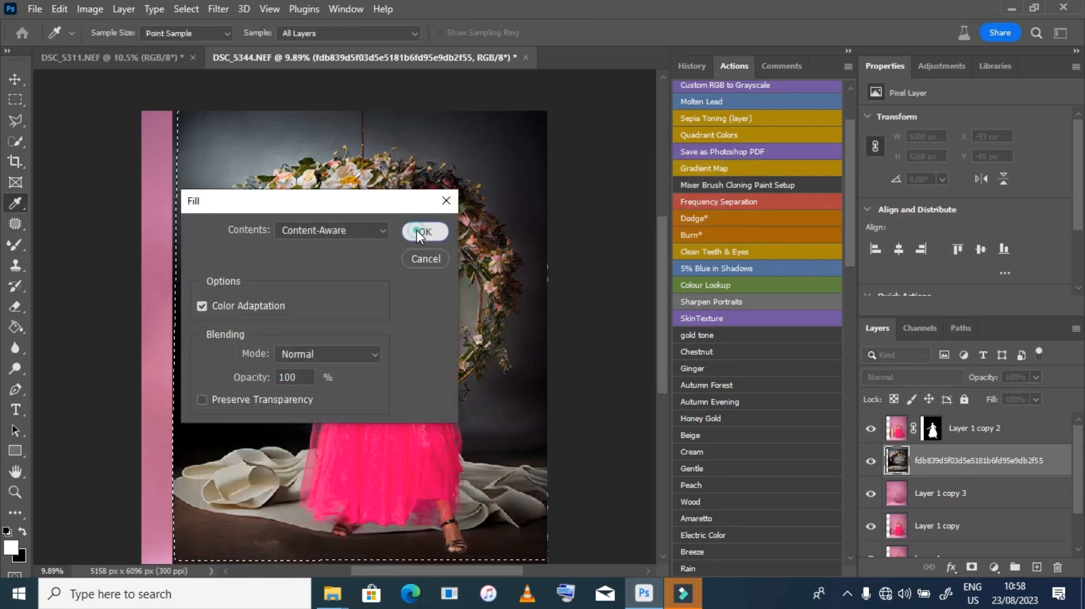
click(421, 231)
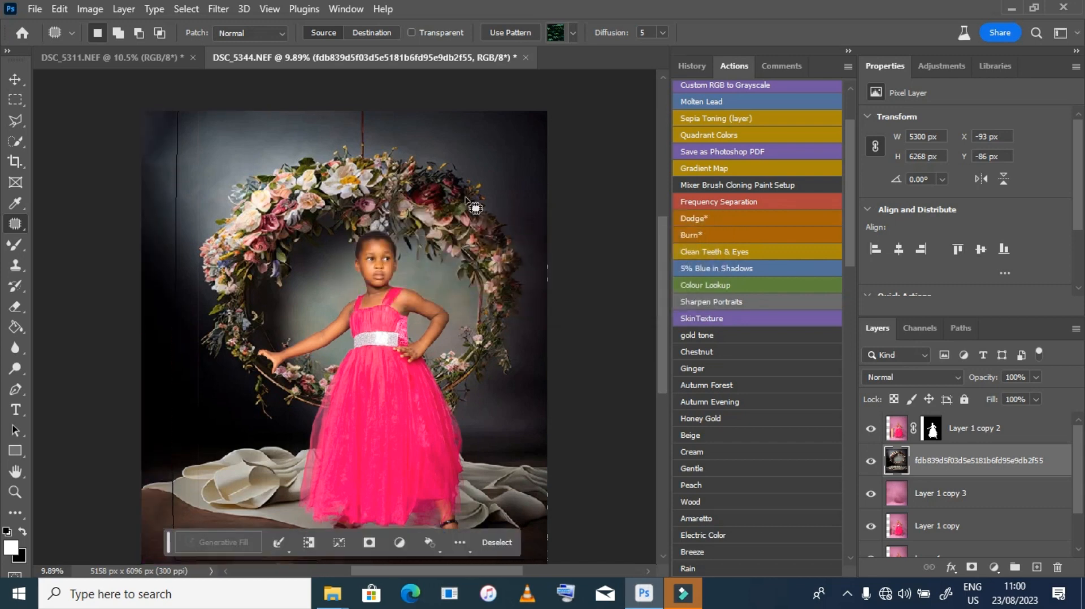
scroll(396, 204, down, 3)
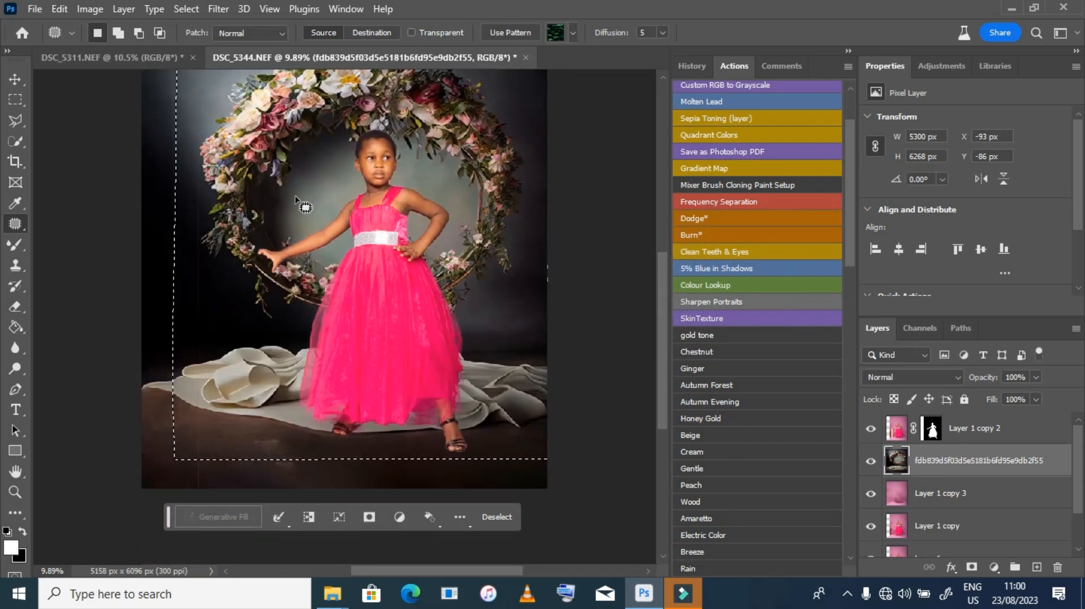
right_click(299, 201)
click(331, 207)
scroll(371, 273, up, 2)
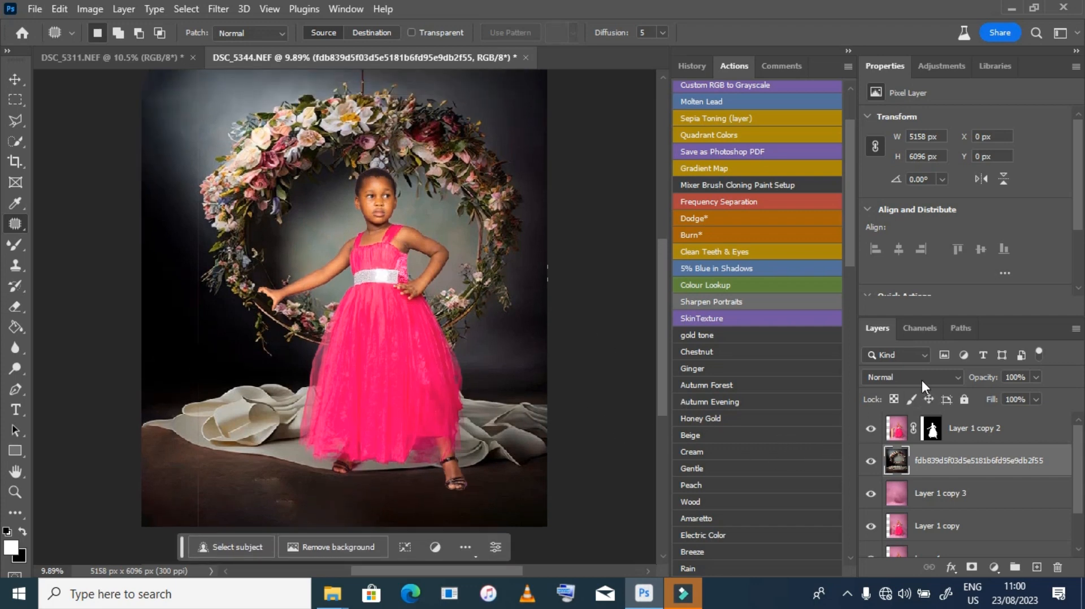
Hide the wreath layer and add a Hue/Saturation adjustment above Layer 1 copy 3 with Magentas saturation at -100
click(871, 463)
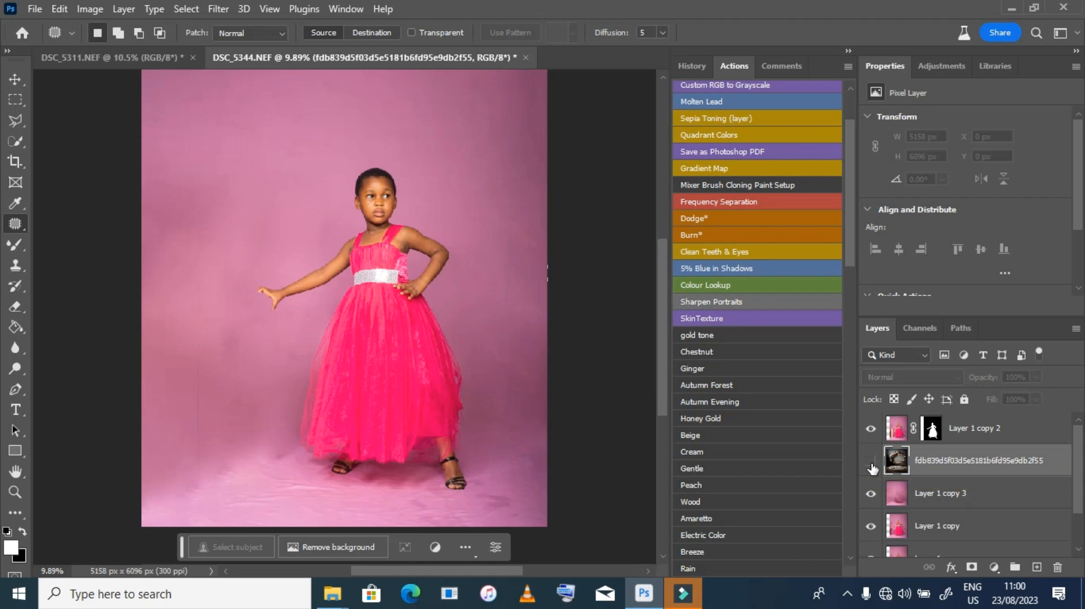
click(938, 493)
click(994, 567)
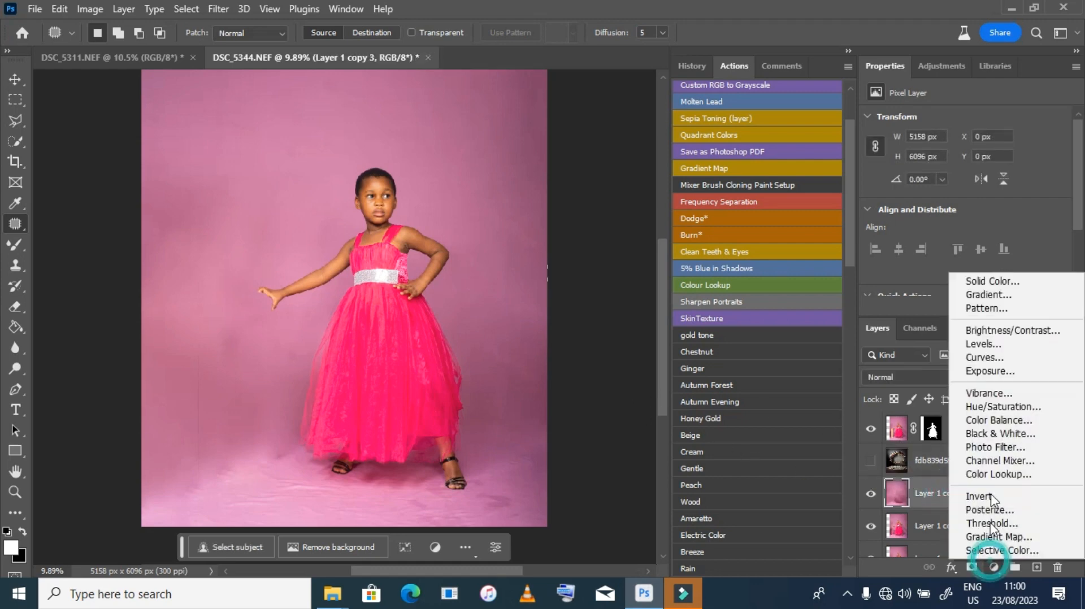
click(1013, 406)
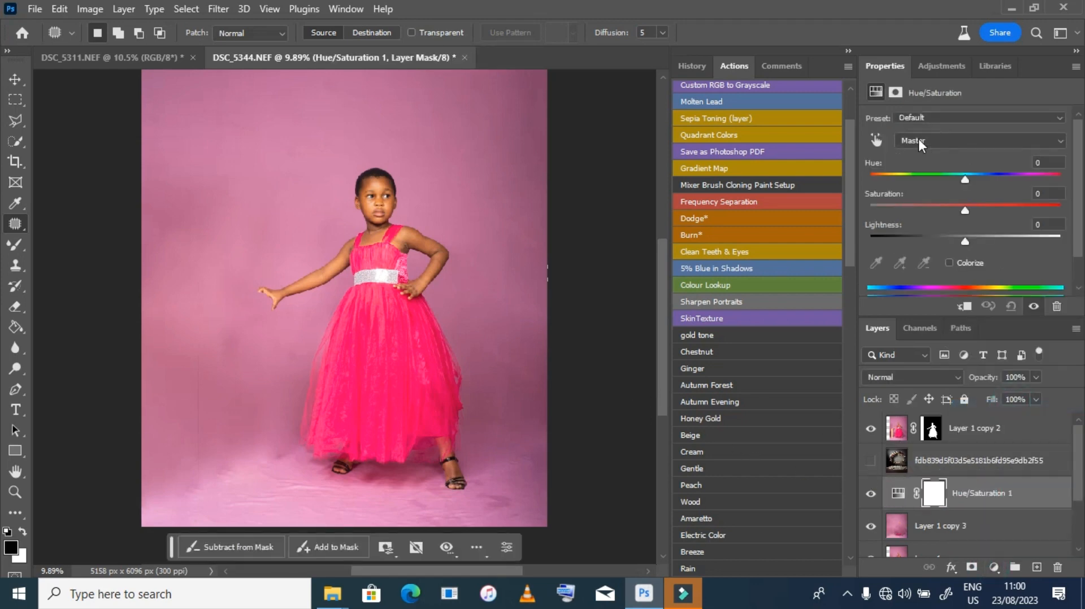
click(917, 139)
click(911, 226)
drag(917, 206, 832, 204)
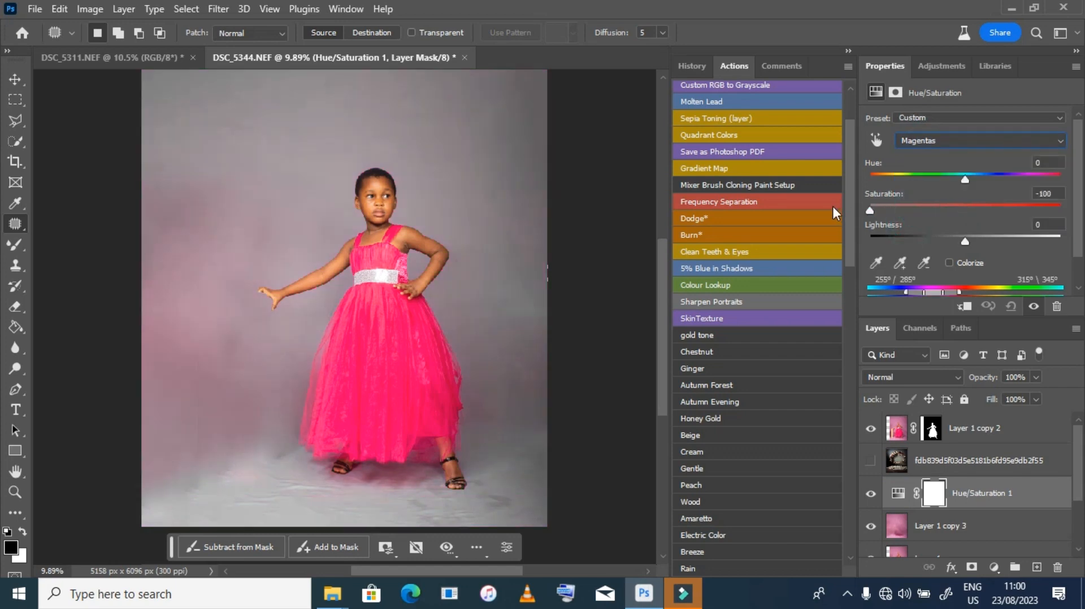
Set the backdrop adjustment's Reds saturation to -100 and its Magentas lightness to -31
click(954, 144)
click(926, 161)
drag(965, 210, 816, 205)
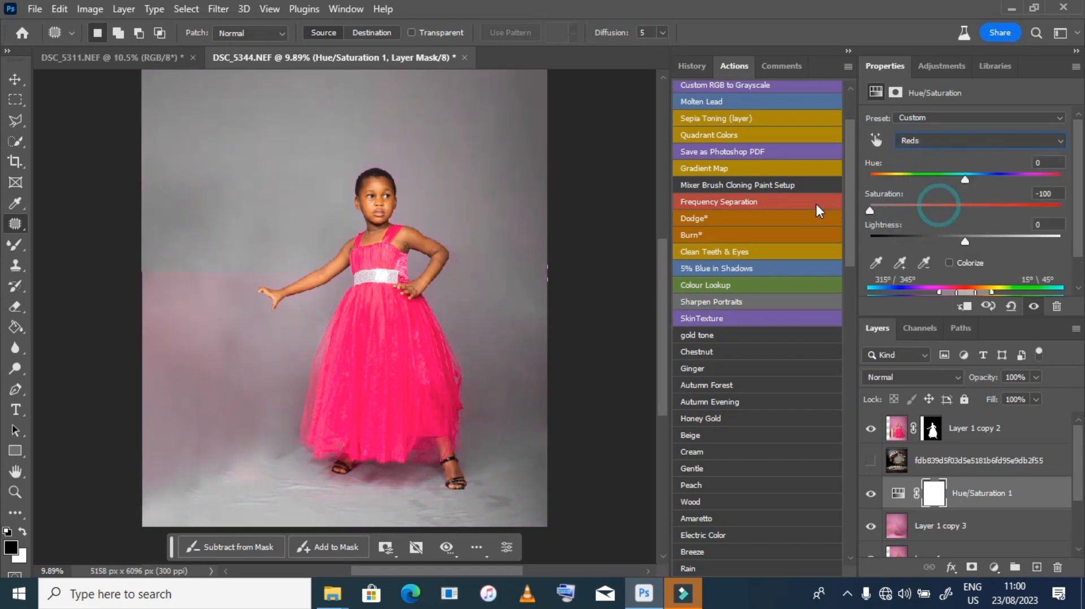
click(937, 140)
click(931, 224)
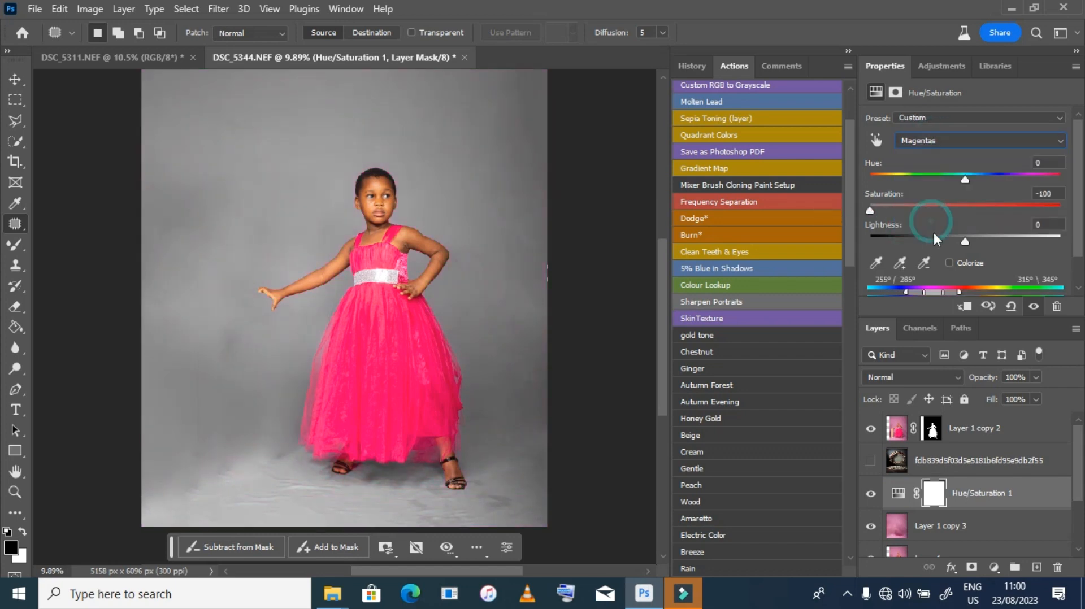
click(936, 235)
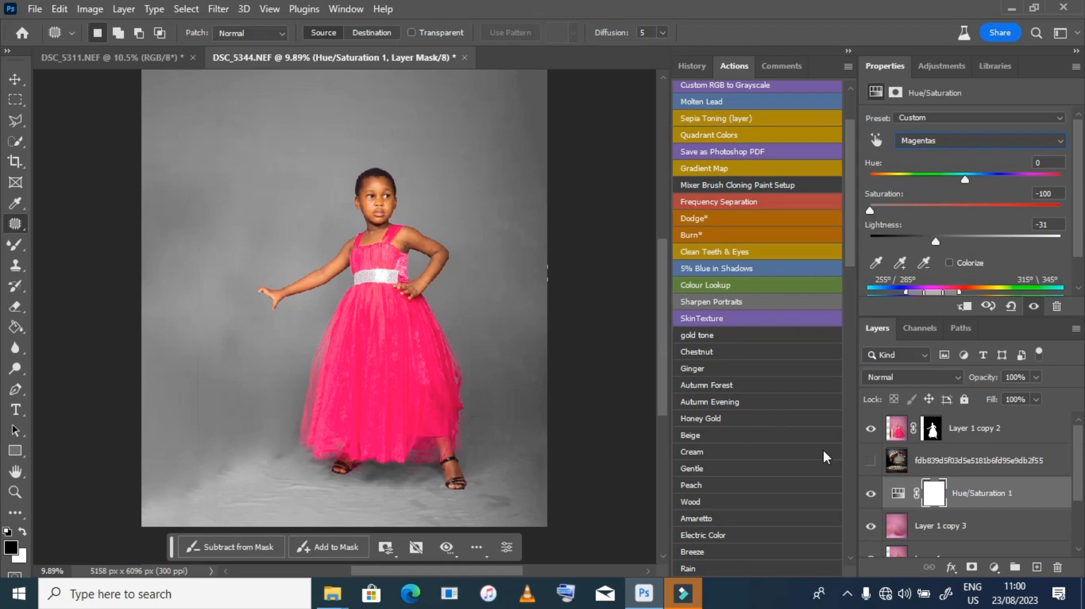
Add a Hue/Saturation adjustment above the girl's cutout with Magentas saturation at -100 and lightness at -41
click(1017, 432)
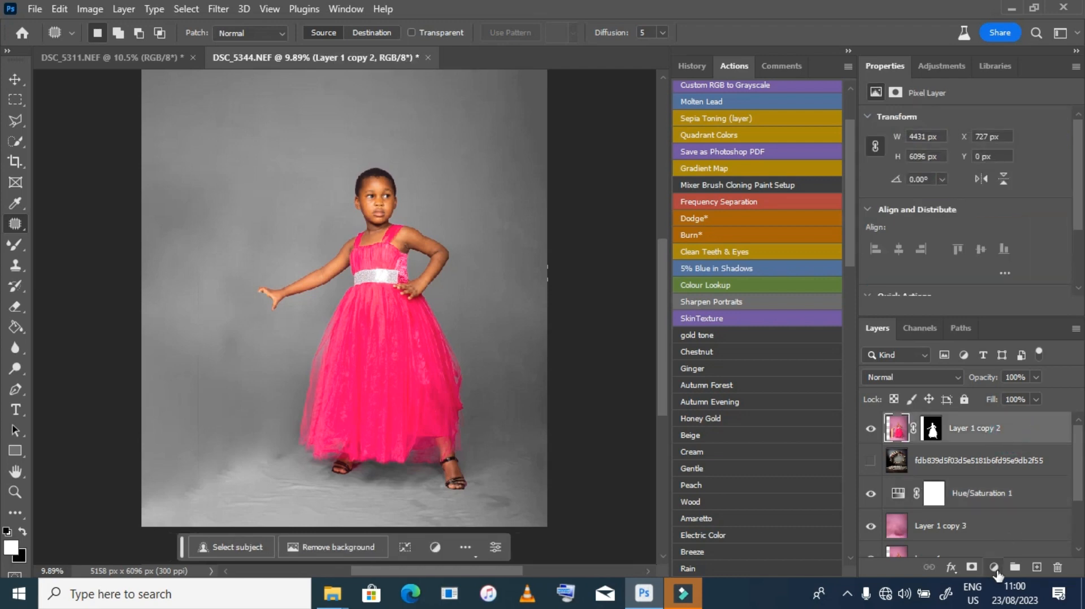
click(995, 567)
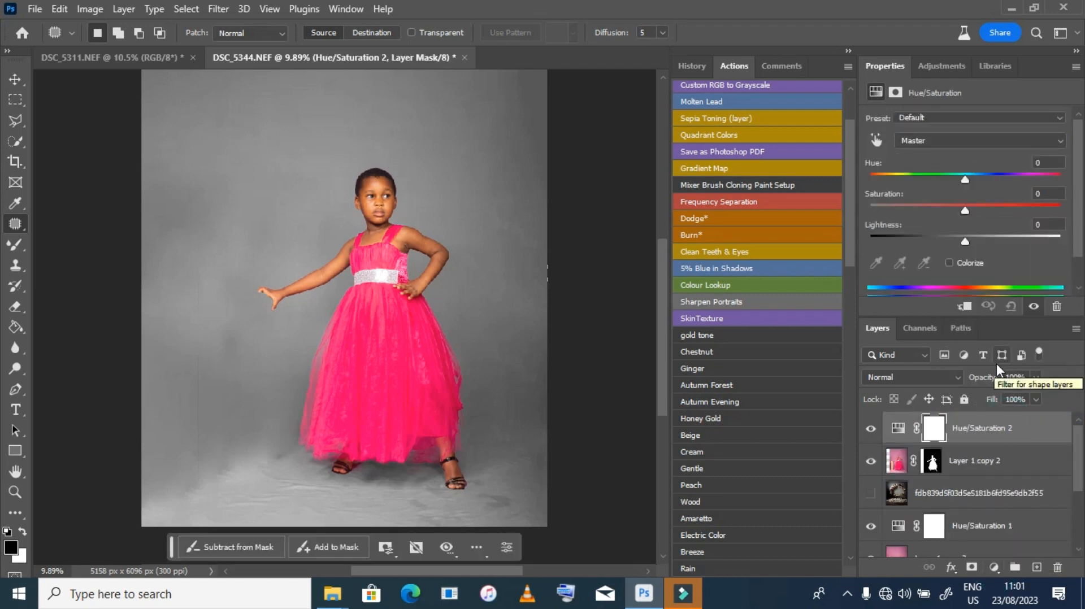
click(927, 136)
click(924, 222)
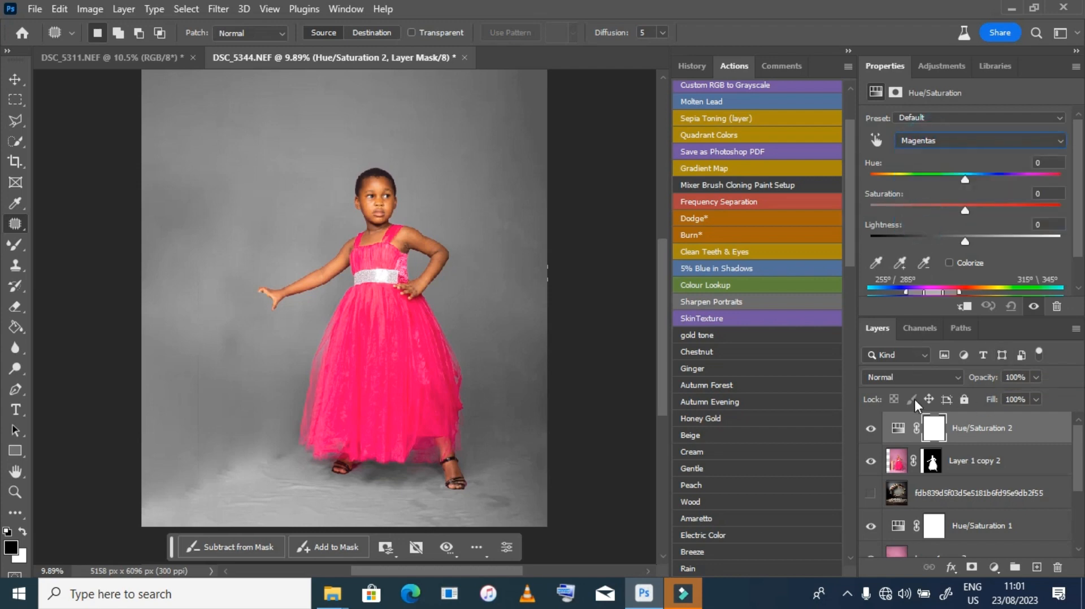
drag(963, 212, 829, 198)
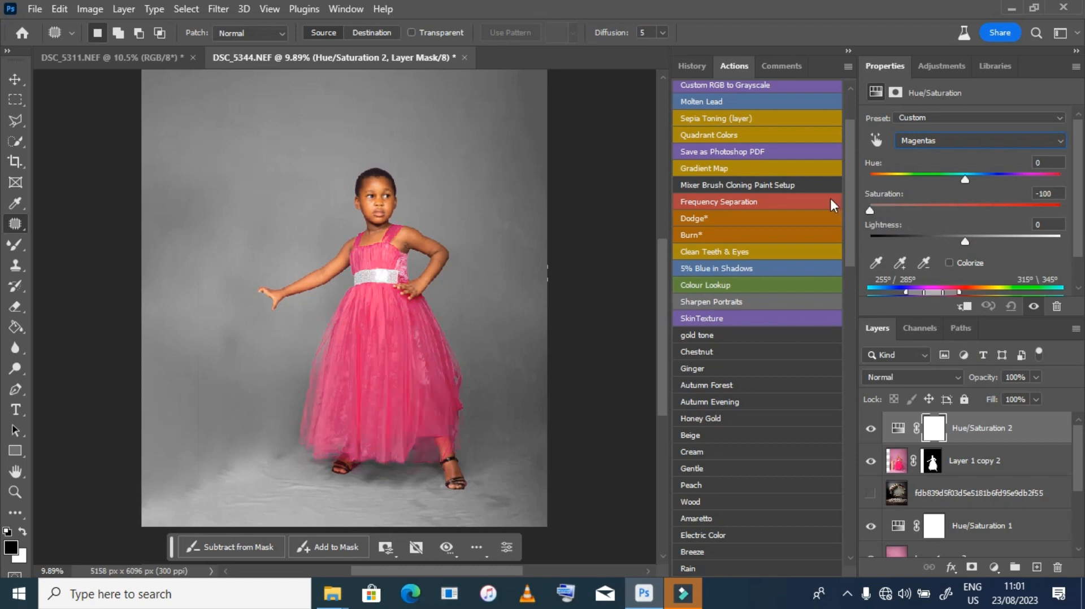
drag(961, 241, 926, 243)
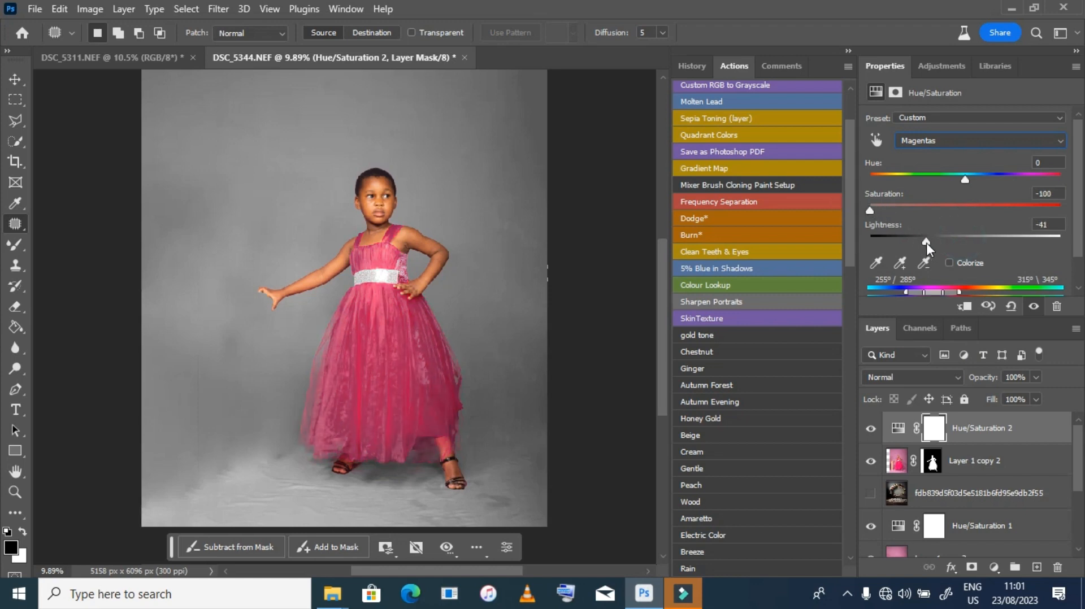
Invert the new adjustment's mask to black and paint white along the edges of the girl's hair, face and neck to remove the magenta fringe
key(ctrl+i)
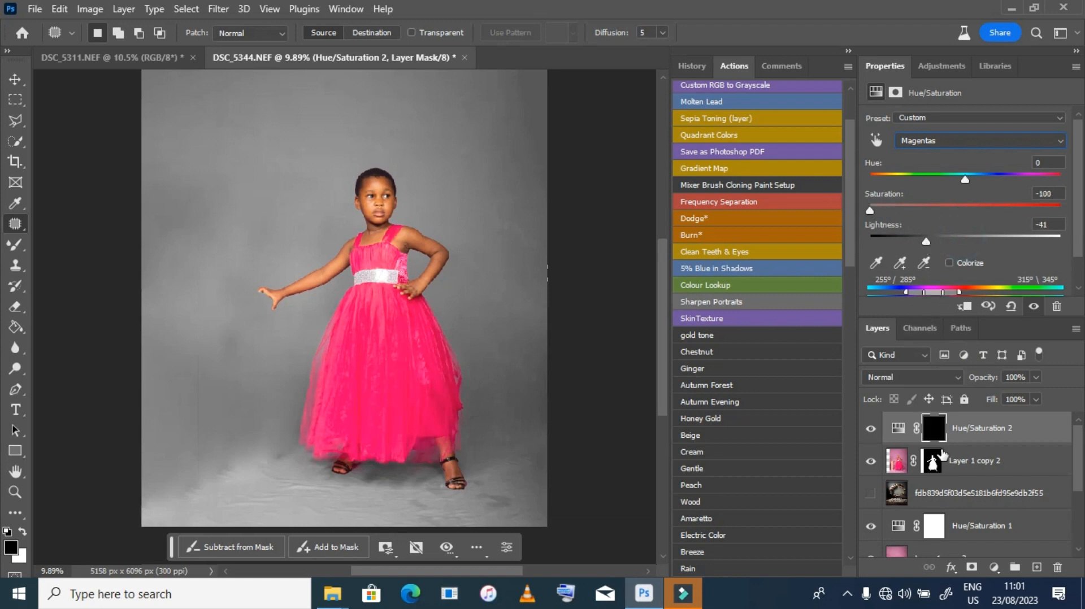
click(15, 492)
click(375, 177)
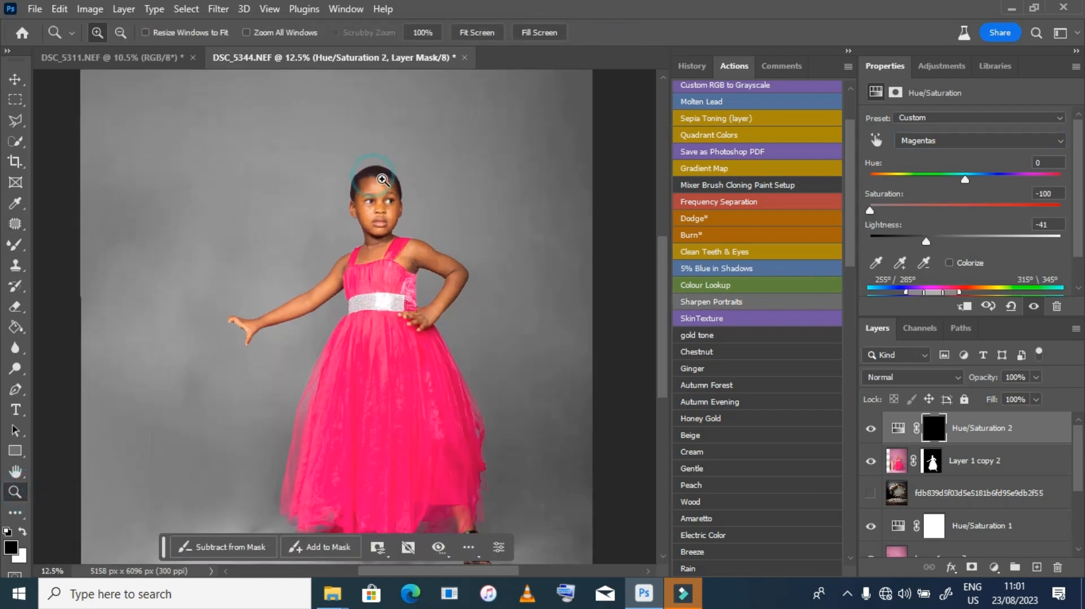
click(378, 177)
click(380, 177)
click(380, 178)
right_click(15, 245)
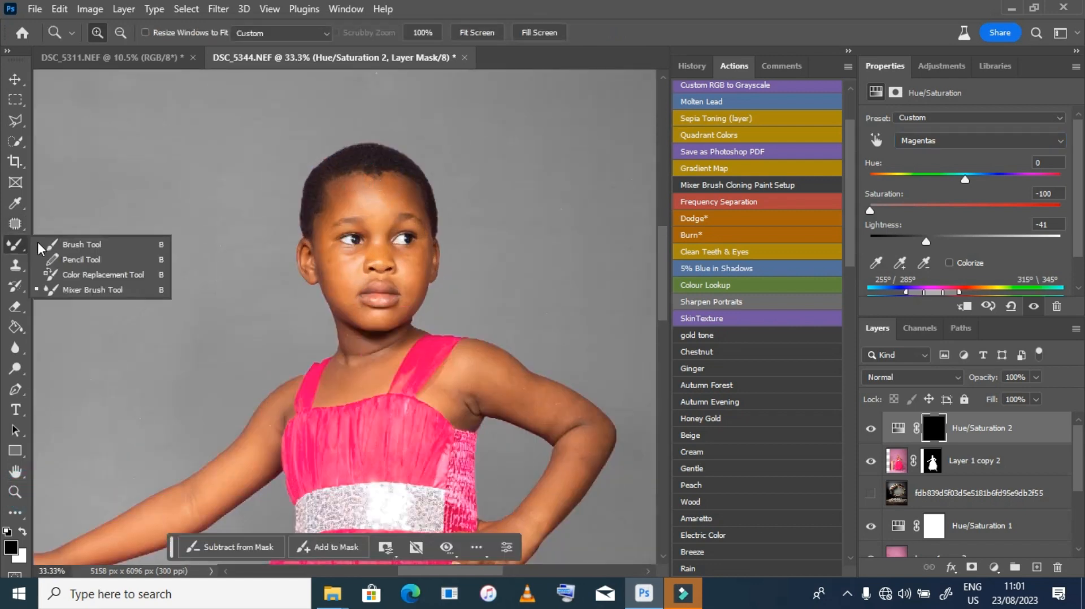
click(68, 235)
key(x)
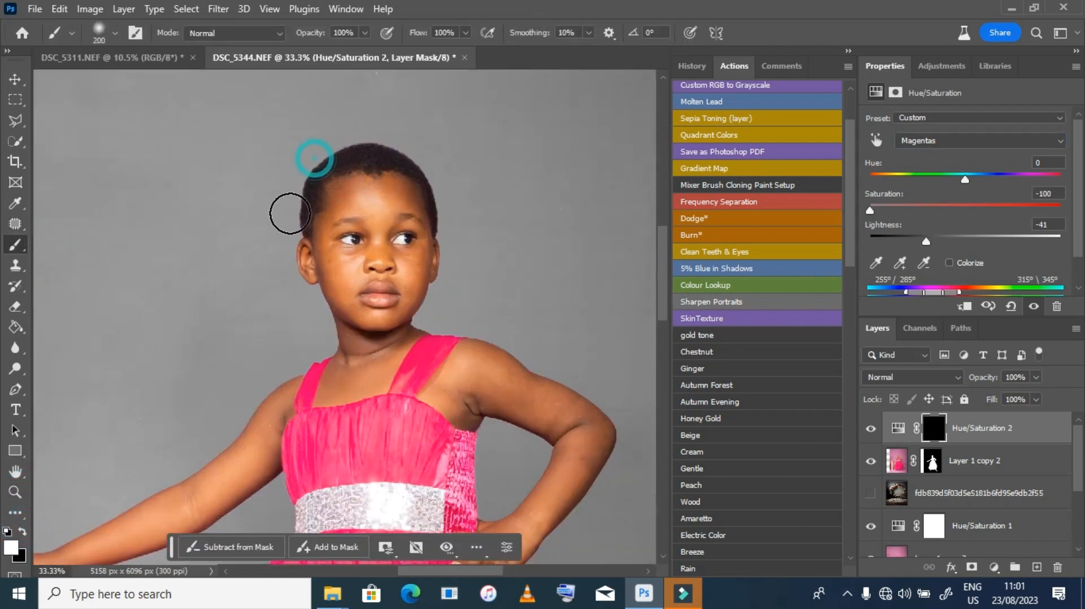
mouse_move(423, 149)
mouse_down()
mouse_move(317, 139)
mouse_move(259, 208)
mouse_move(276, 249)
mouse_move(291, 231)
mouse_move(280, 244)
mouse_move(286, 276)
mouse_up()
drag(412, 325, 437, 283)
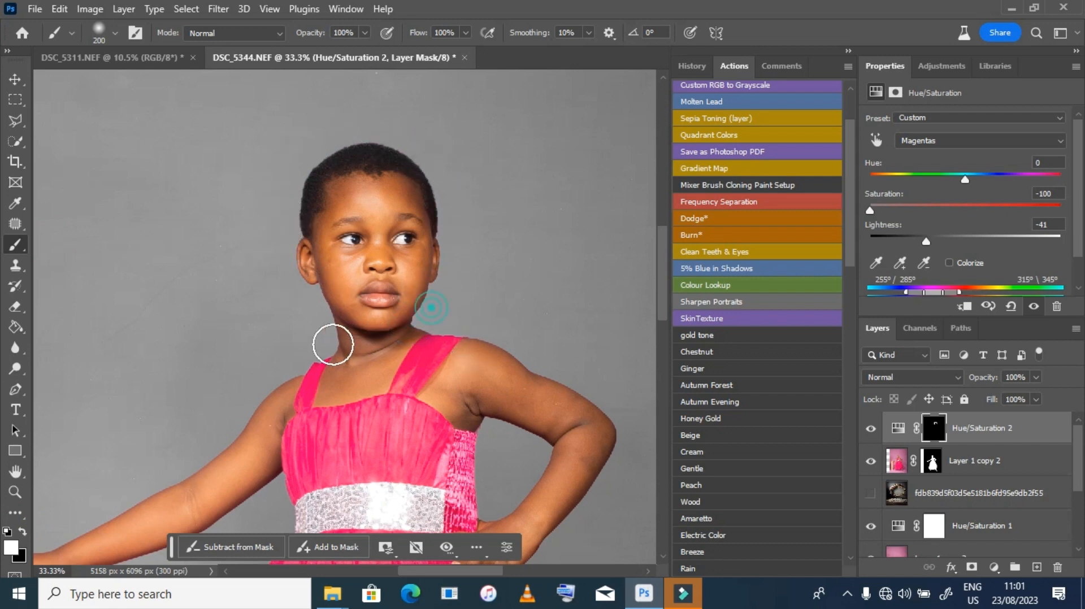
double_click(16, 471)
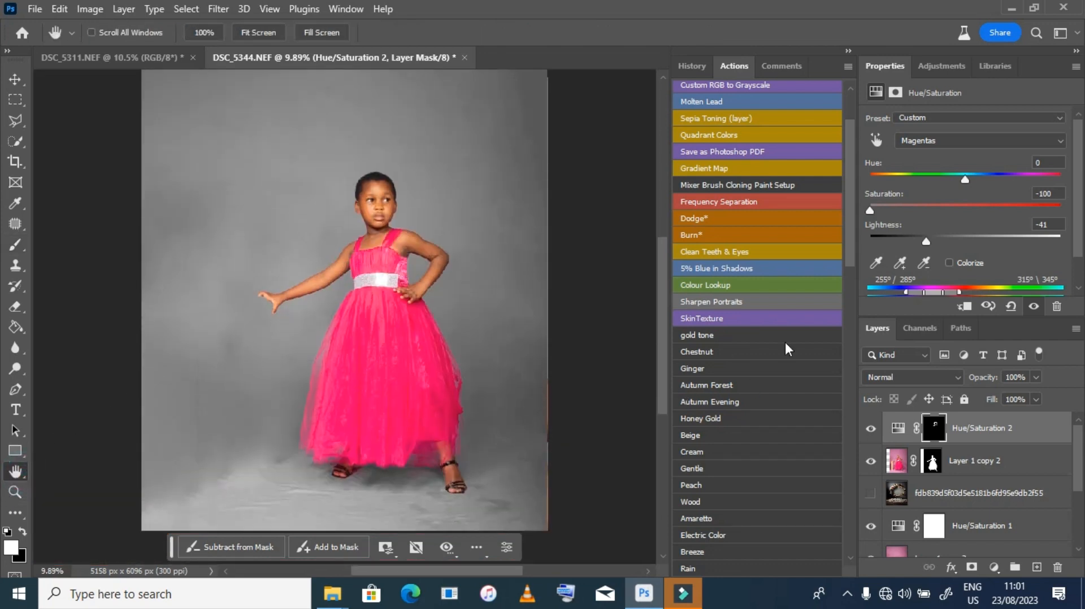
Select the hidden wreath layer, then switch to File Explorer and open the inner numbering folder inside PHOTOGRAPHER SAFARI's PNG folder
click(997, 527)
click(989, 496)
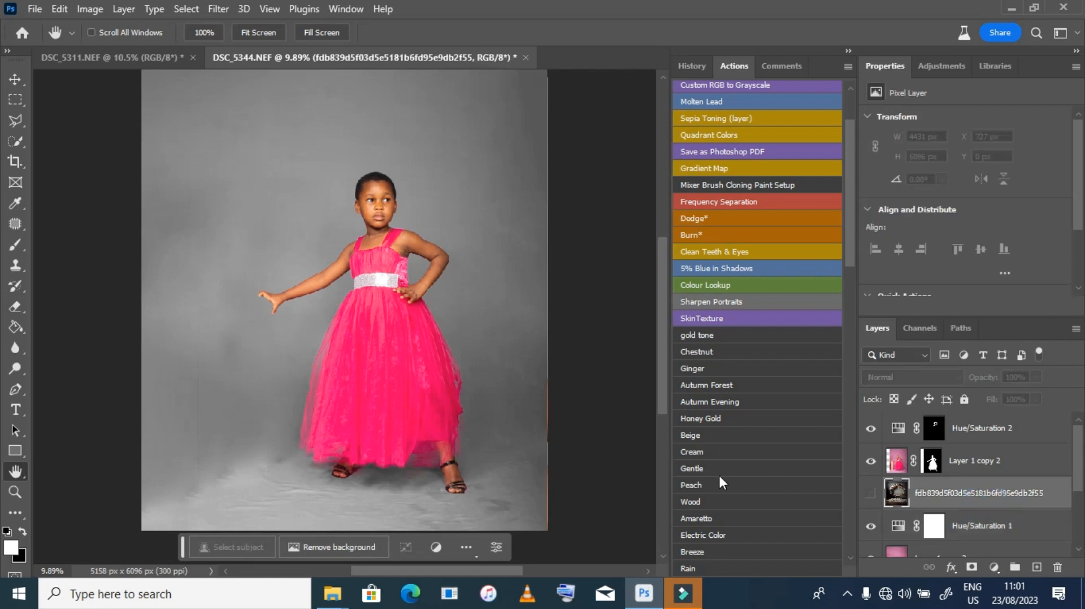
mouse_move(333, 594)
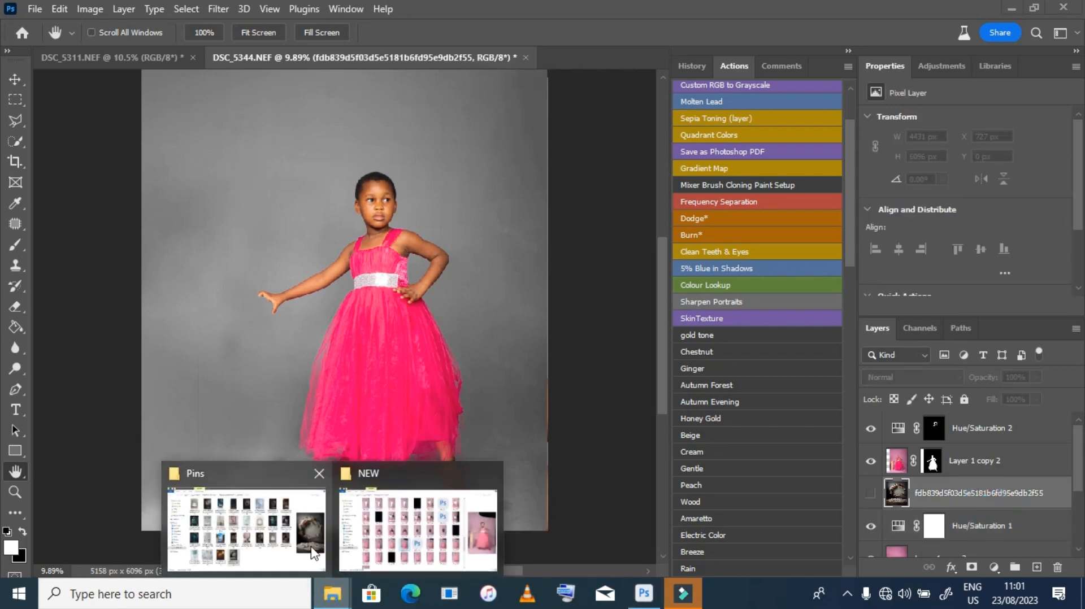
click(294, 531)
click(15, 53)
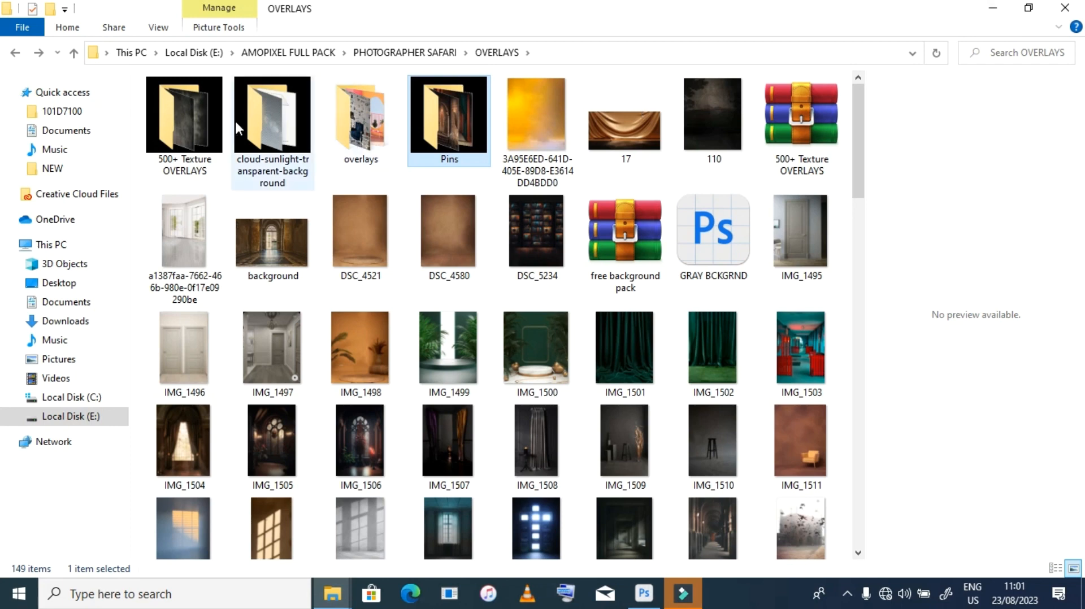
click(18, 55)
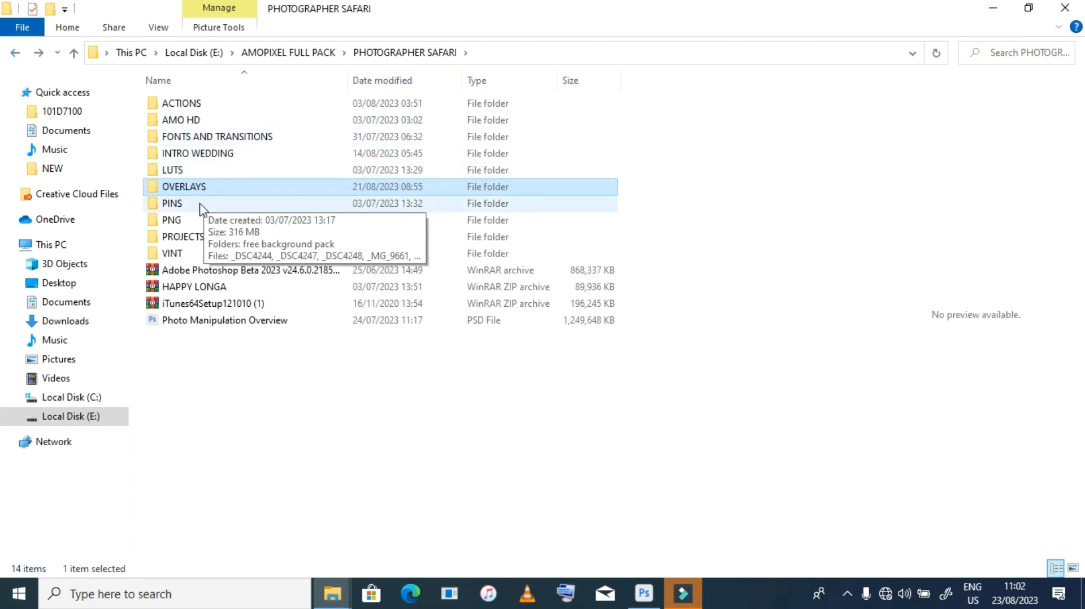
double_click(193, 221)
click(200, 129)
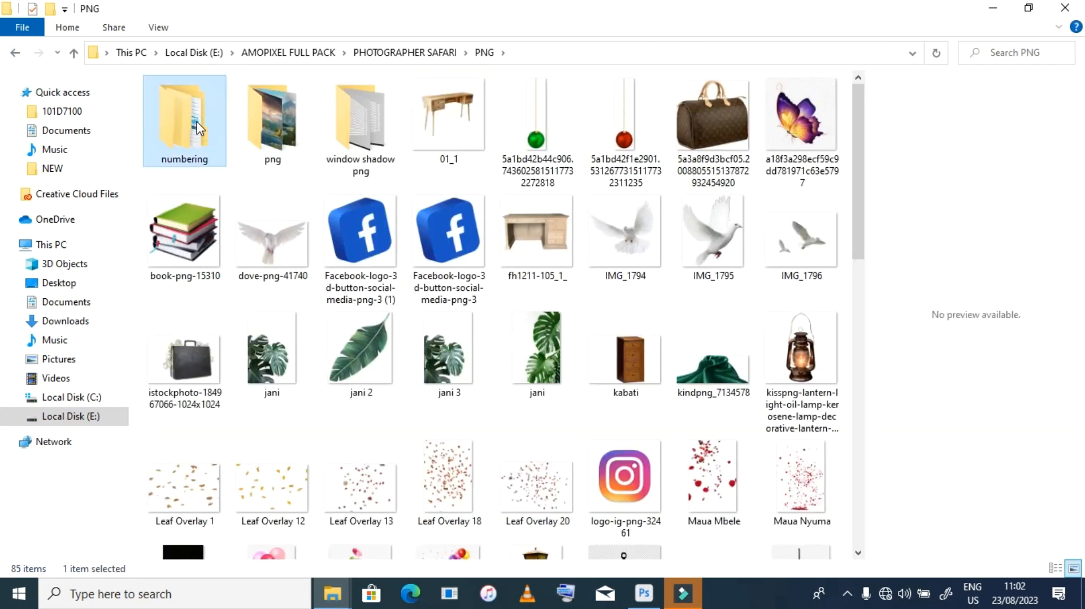
double_click(197, 127)
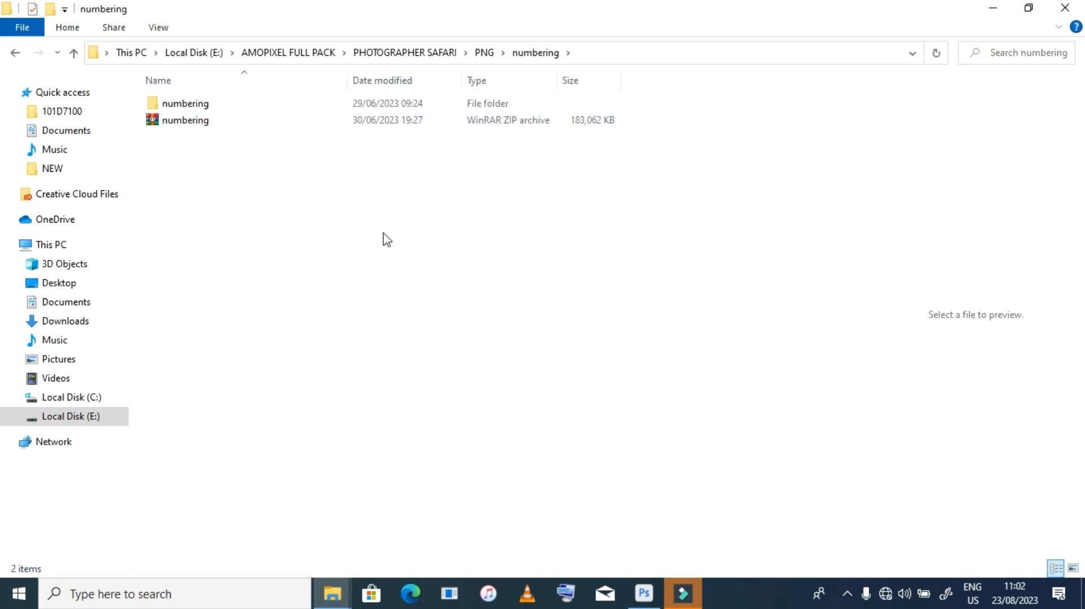
double_click(266, 101)
Look through the number balloon images in the numbering folder and return to Photoshop
scroll(400, 225, down, 15)
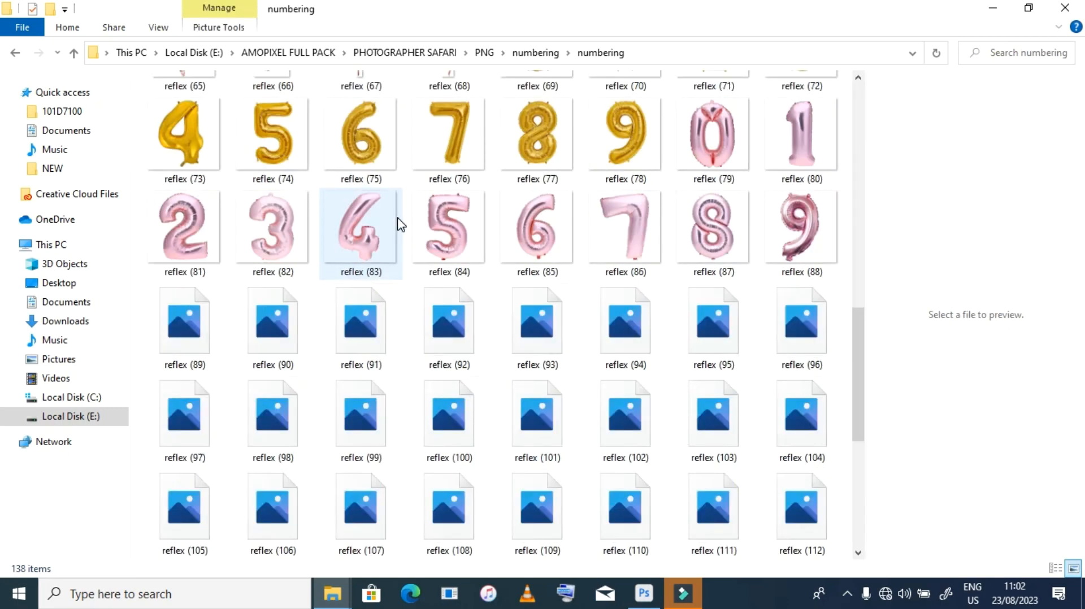
scroll(400, 224, up, 15)
scroll(400, 224, down, 6)
scroll(400, 224, down, 3)
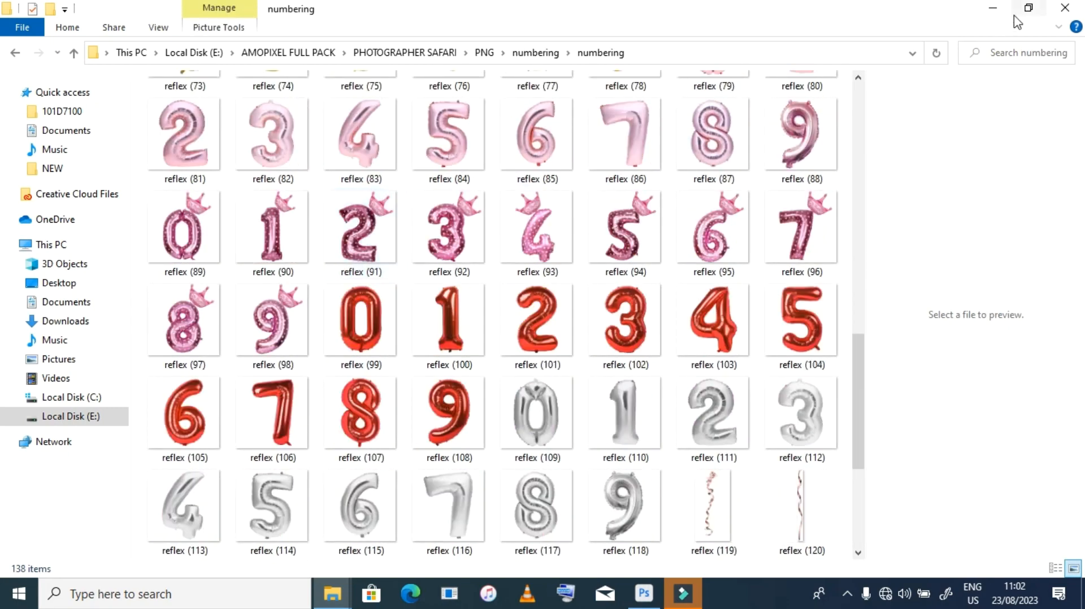
click(994, 10)
Copy the number 5 balloon layer with its Levels and Hue/Saturation adjustments and Layer 2 from DSC_5311 into DSC_5344
click(155, 57)
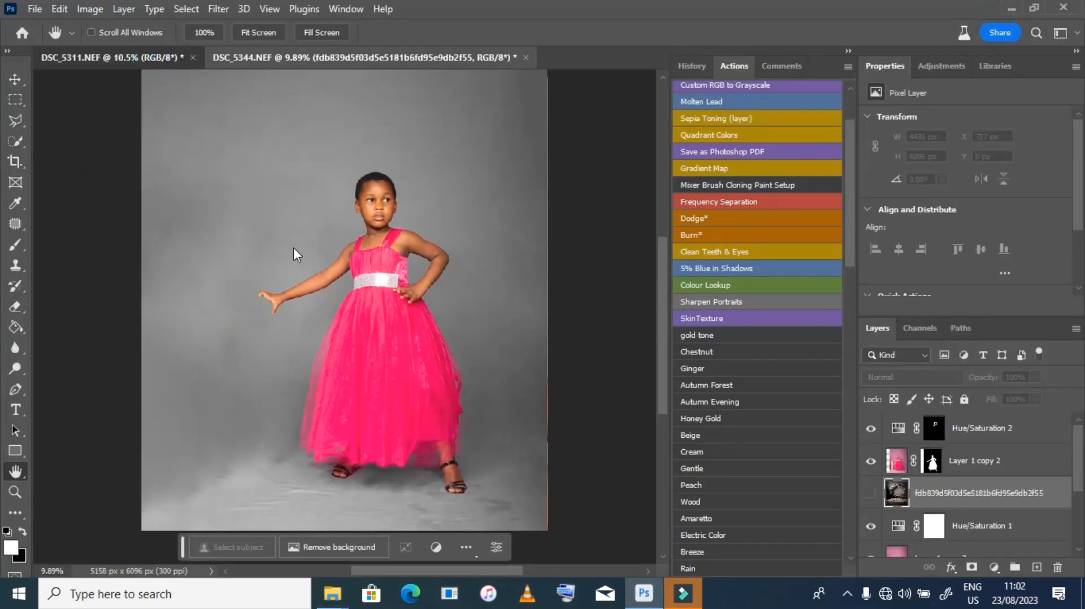
scroll(909, 479, down, 5)
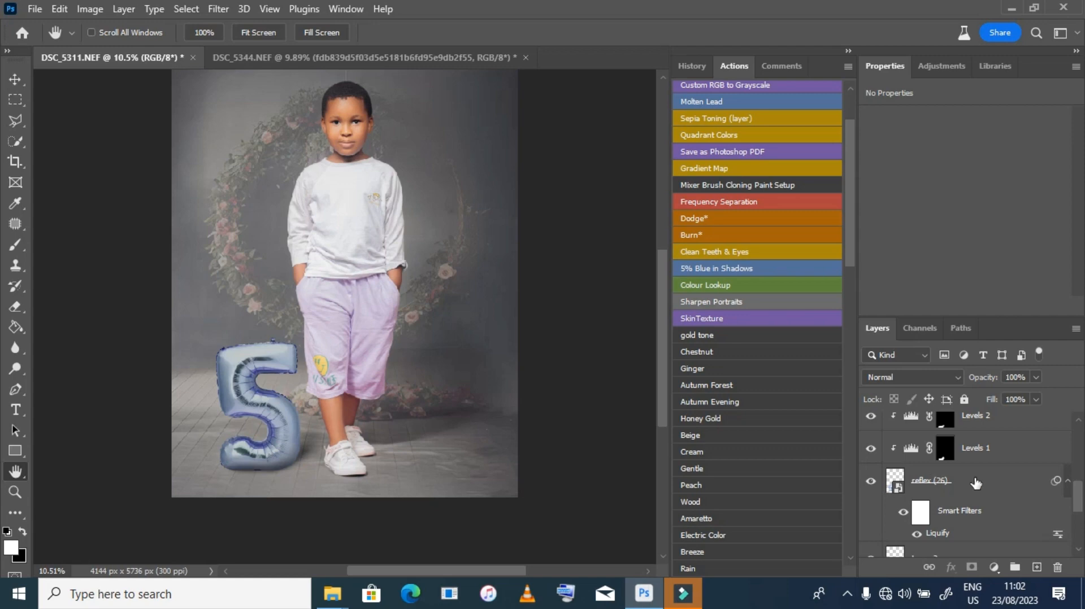
click(988, 489)
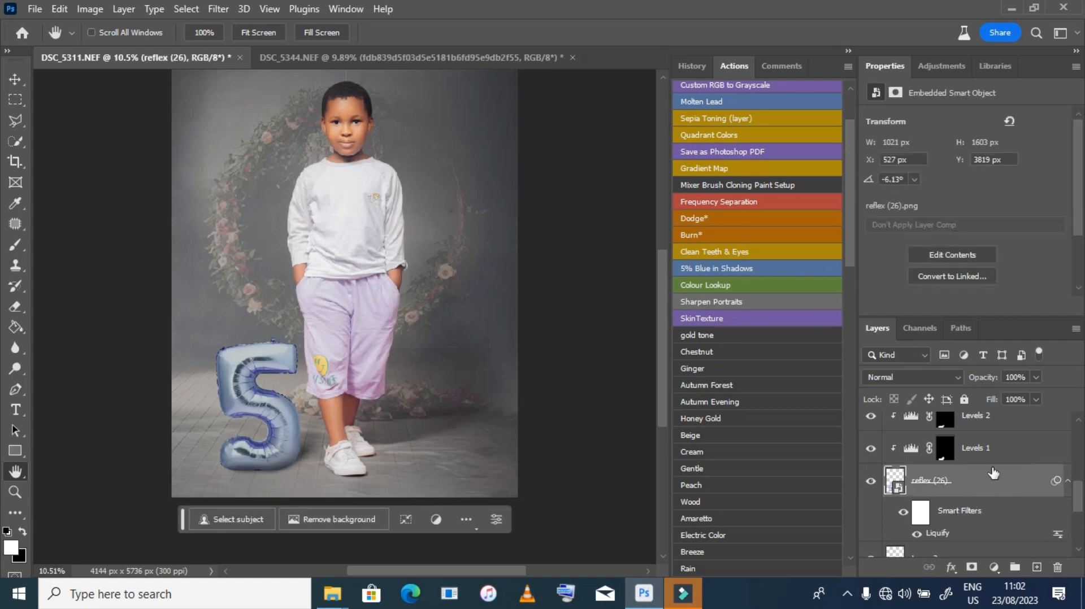
ctrl+click(1005, 453)
ctrl+click(1013, 427)
scroll(1001, 449, up, 1)
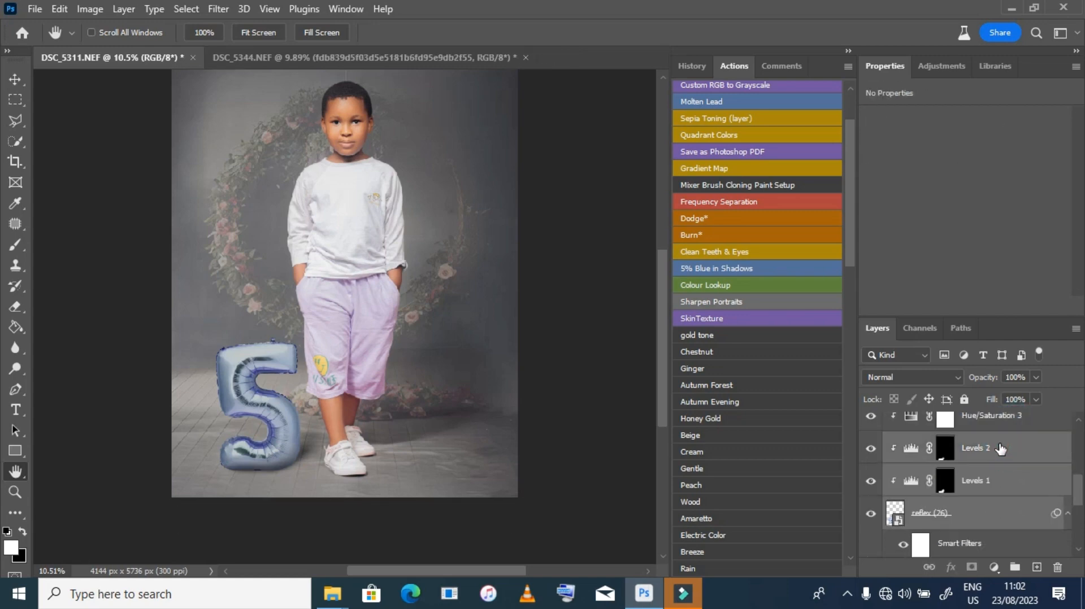
scroll(994, 473, up, 1)
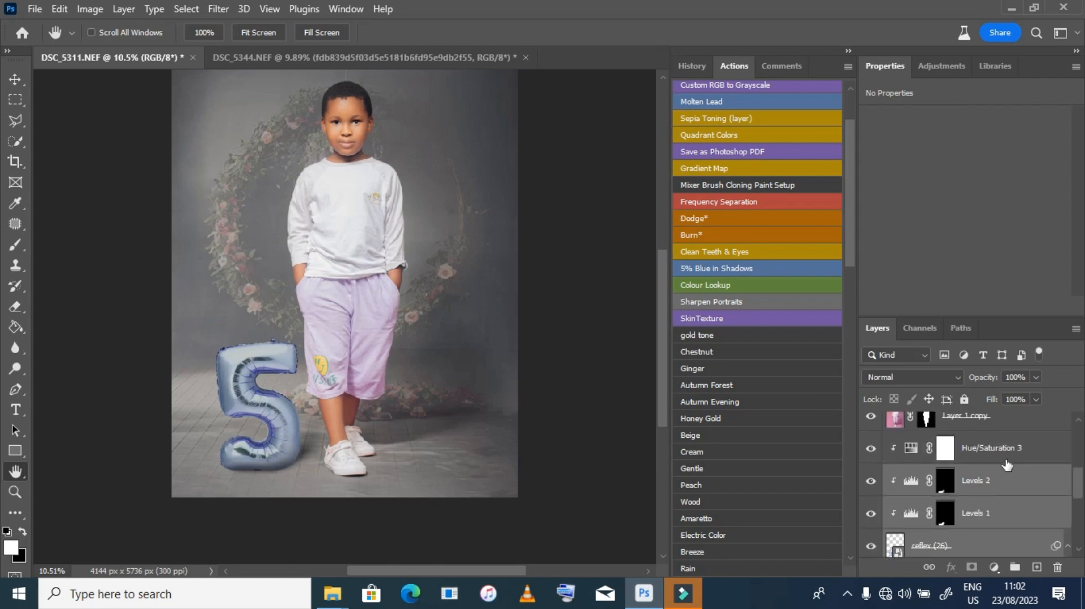
scroll(1011, 469, down, 5)
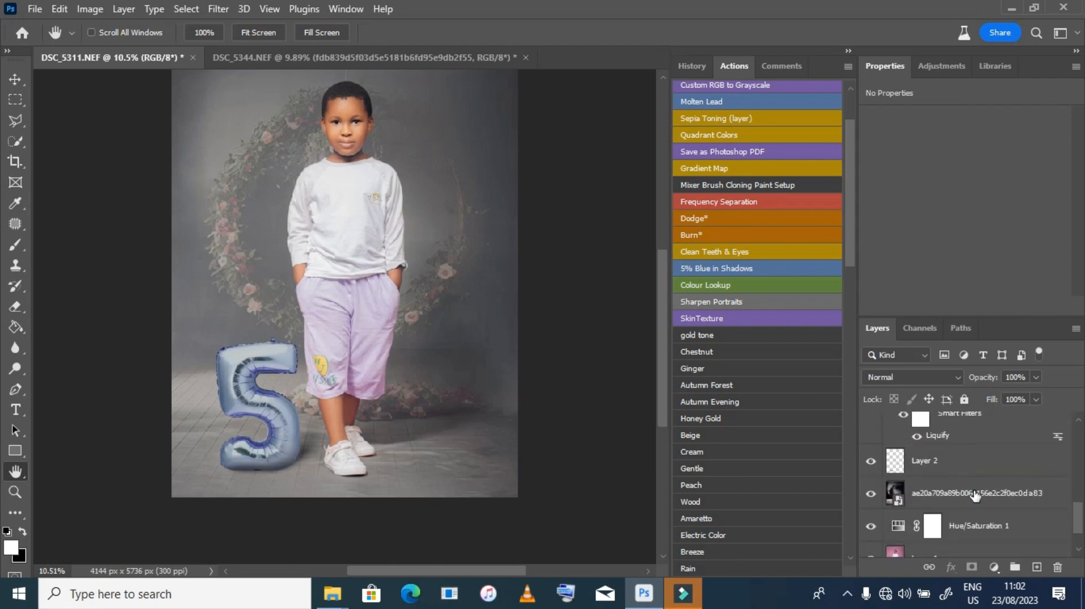
click(978, 475)
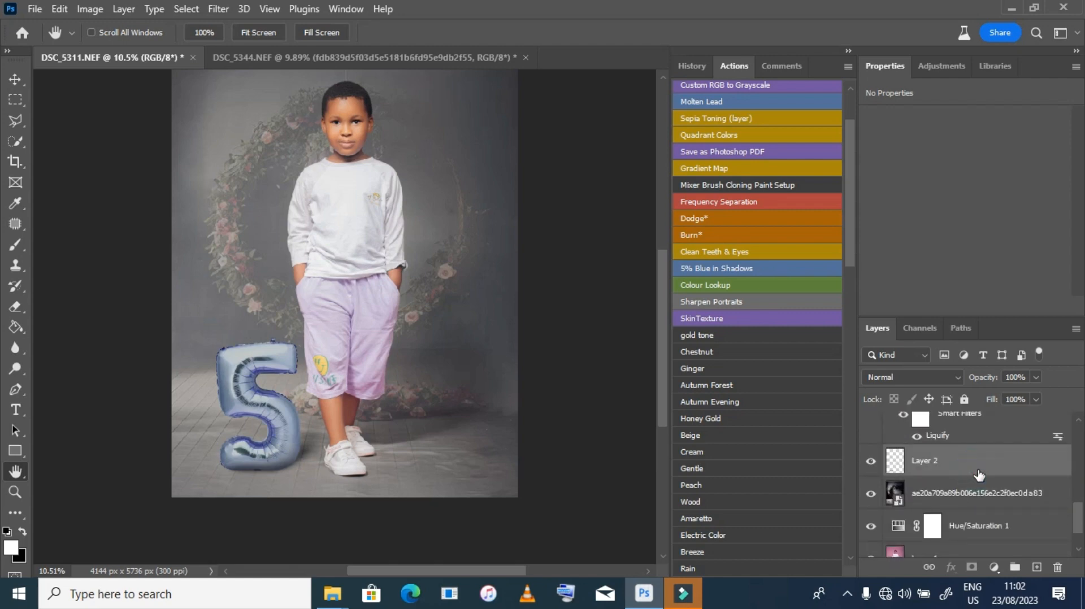
drag(977, 470, 271, 454)
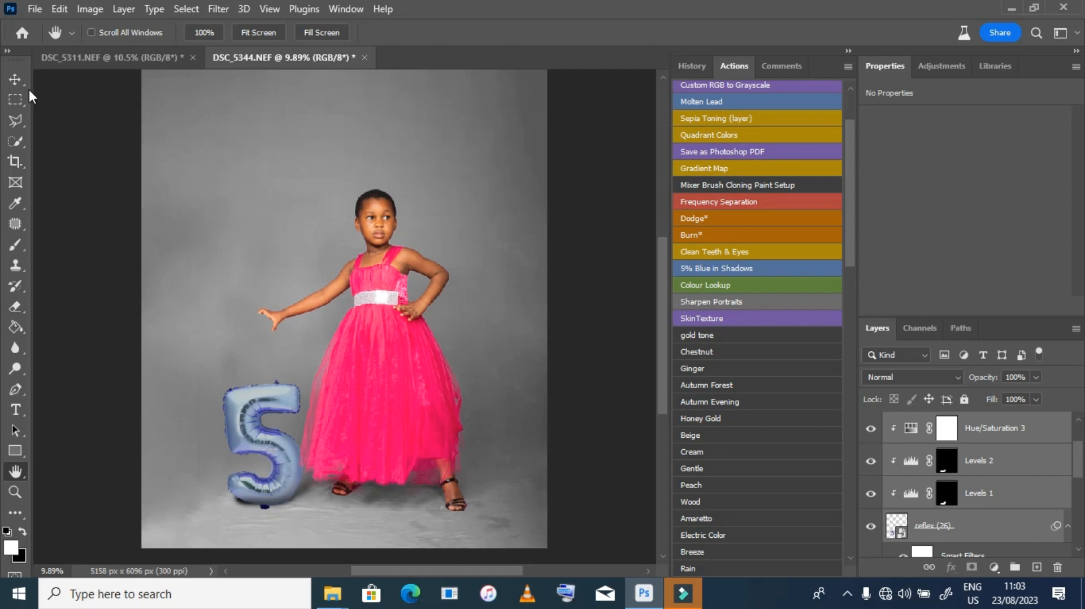
Scale the number 5 balloon and its adjustment layers up to about 147% so it reaches the girl's outstretched hand
key(v)
drag(272, 369, 264, 339)
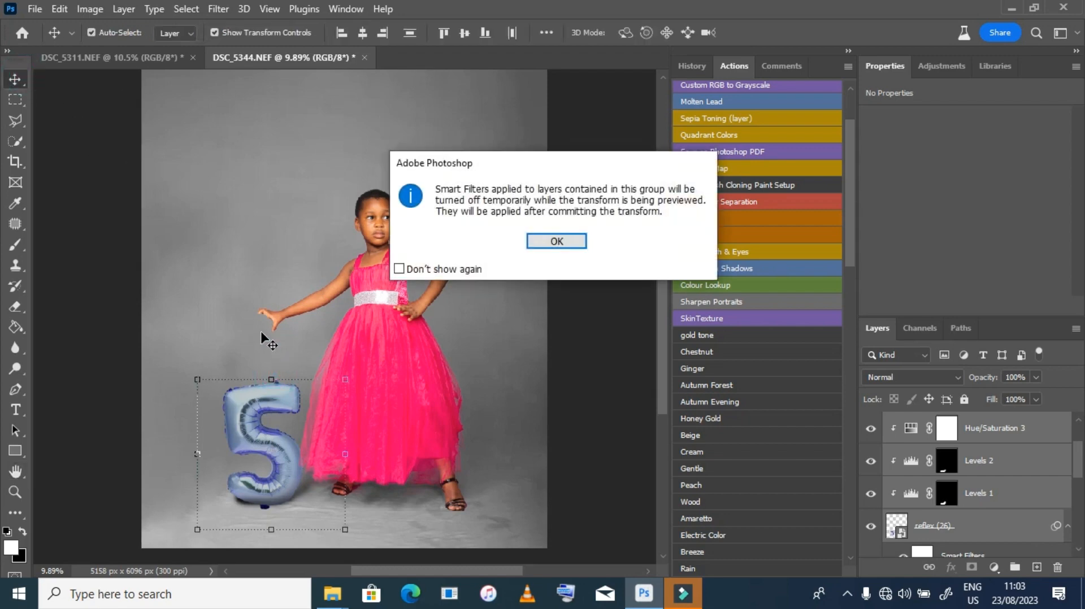
click(546, 244)
click(272, 380)
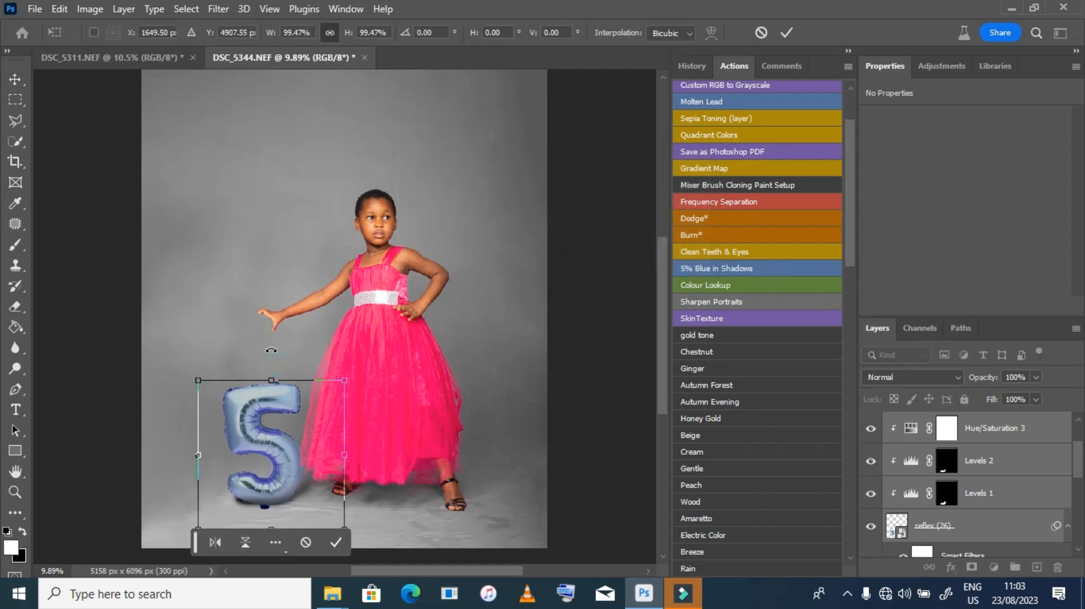
drag(272, 380, 265, 307)
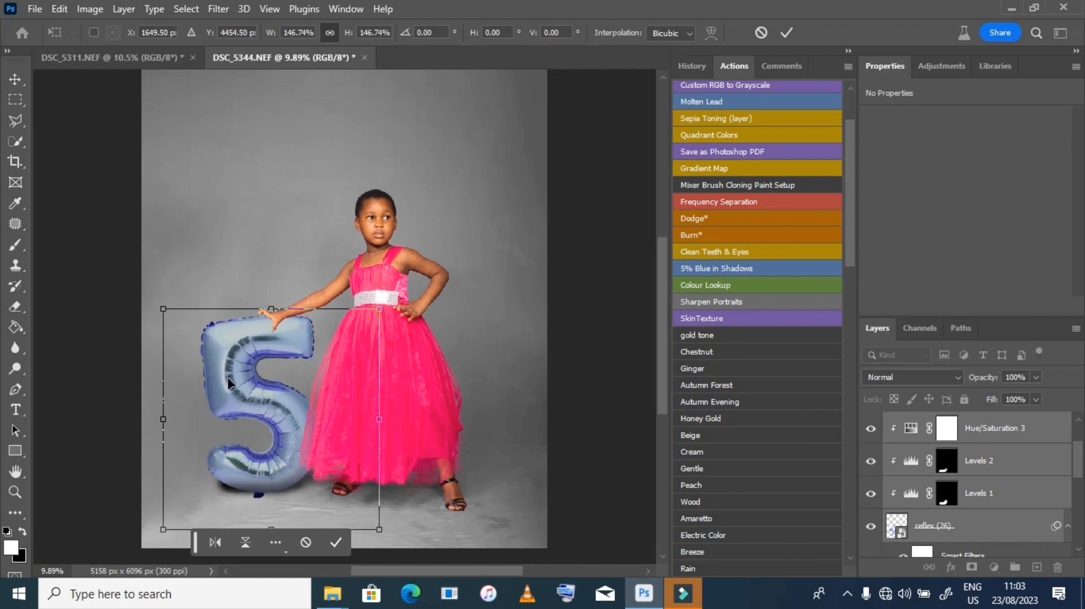
click(337, 541)
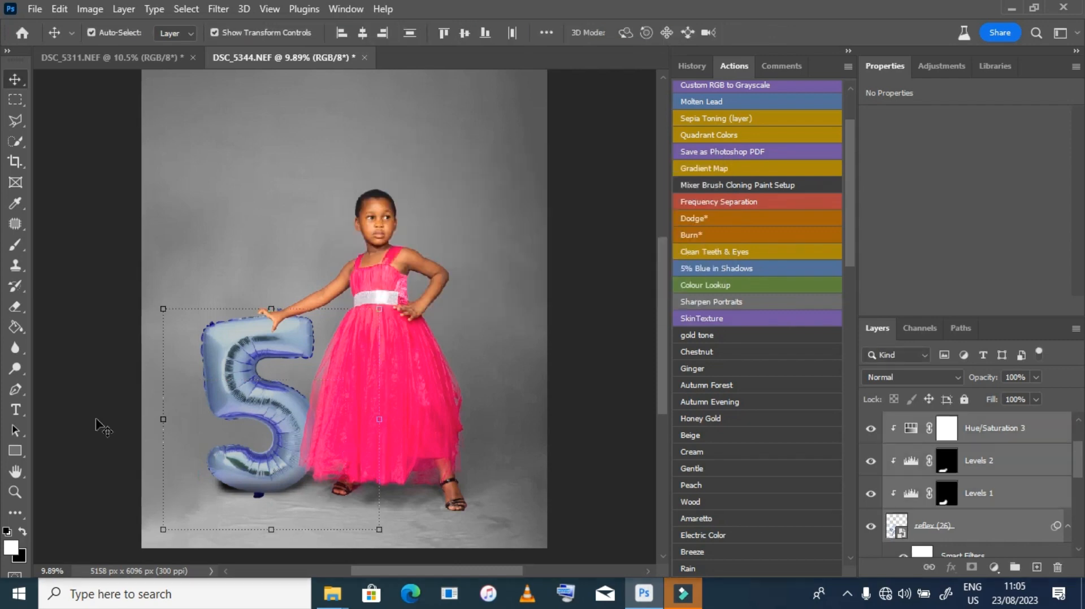
Enlarge the balloon group slightly, to about 102%, so its upper edge sits under the girl's palm
key(z)
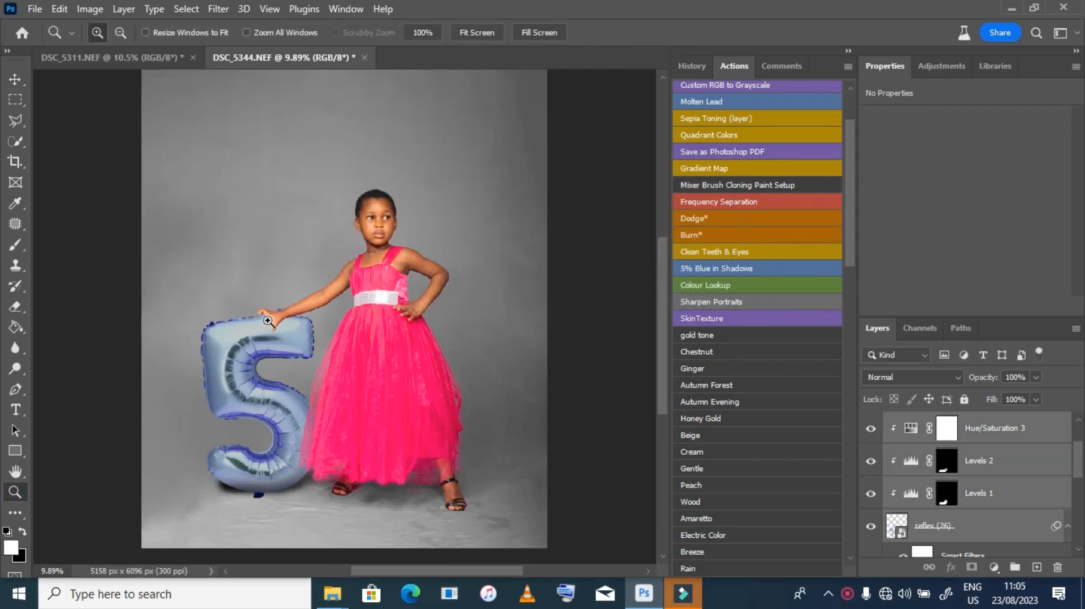
click(305, 337)
click(305, 336)
key(ctrl+t)
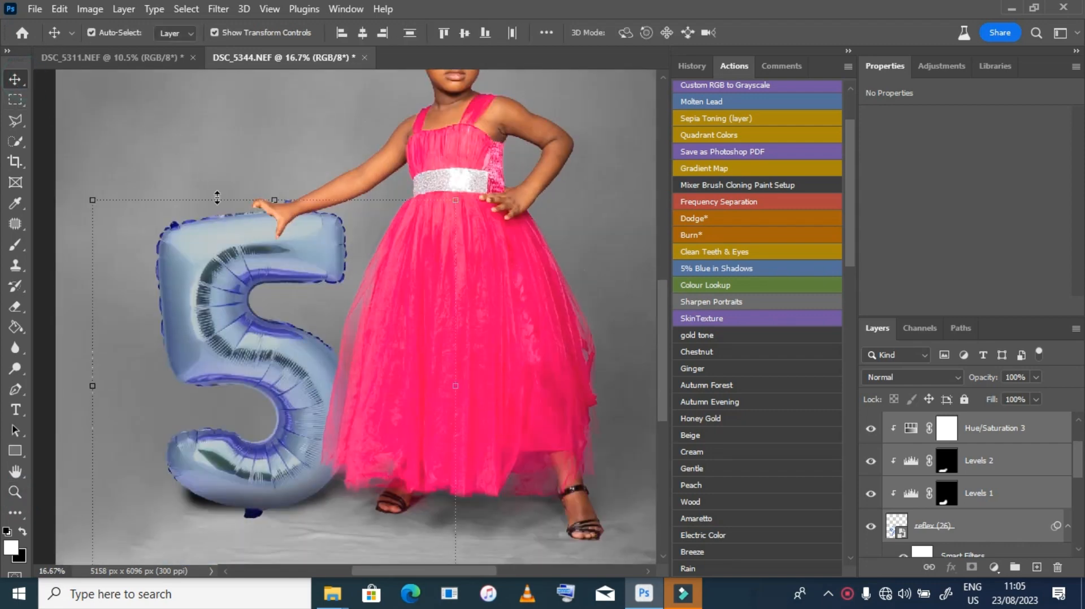
key(Return)
drag(210, 198, 210, 190)
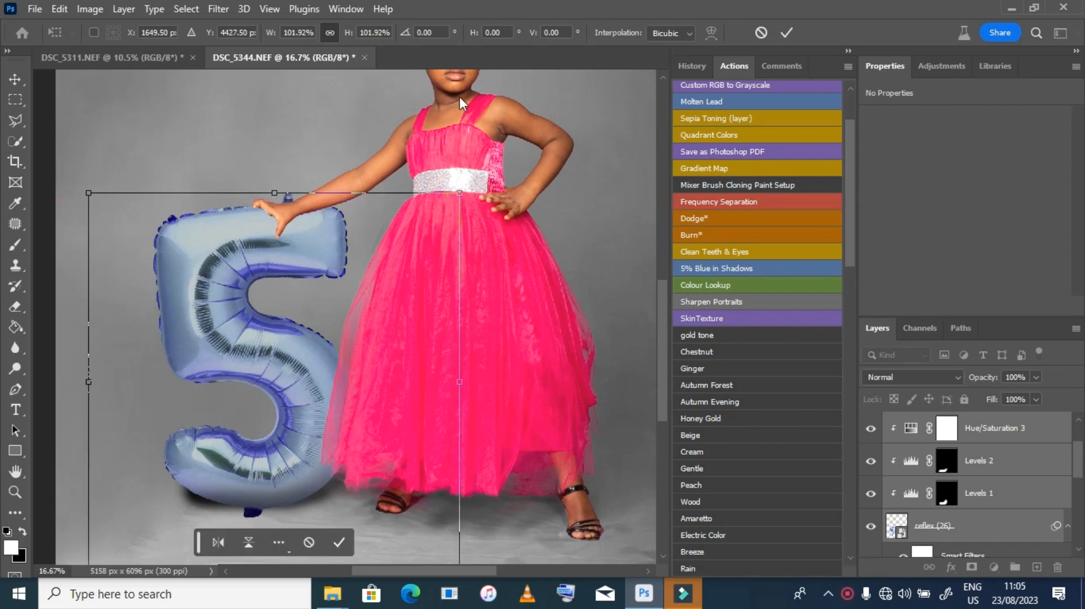
click(786, 32)
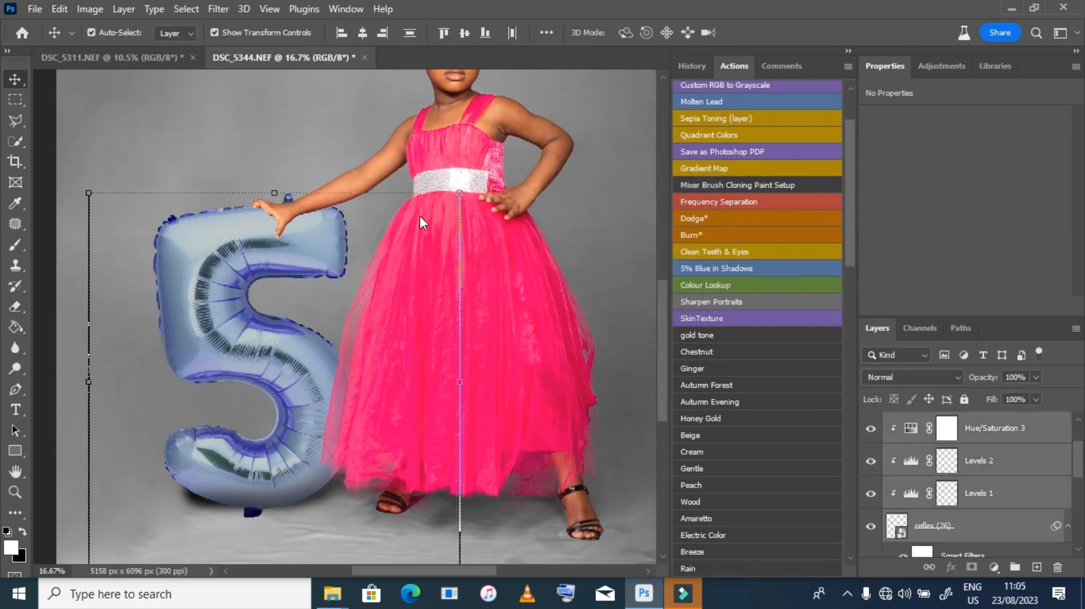
Open Liquify on the reflex (26) balloon layer and push the 5's lower curled end down and outward with a 1100 px Forward Warp brush
click(976, 527)
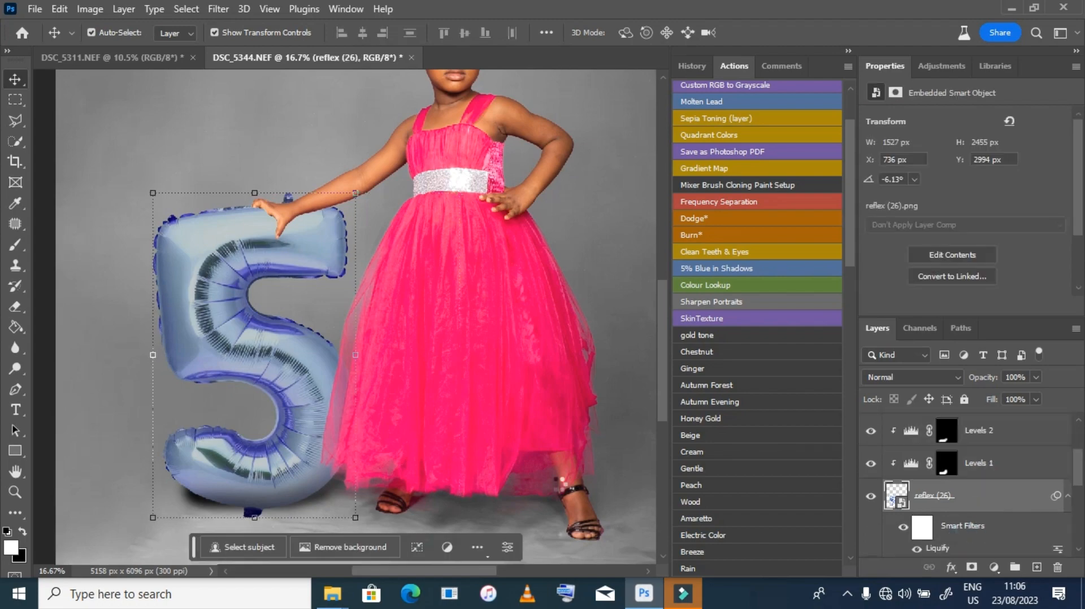
click(218, 8)
click(232, 154)
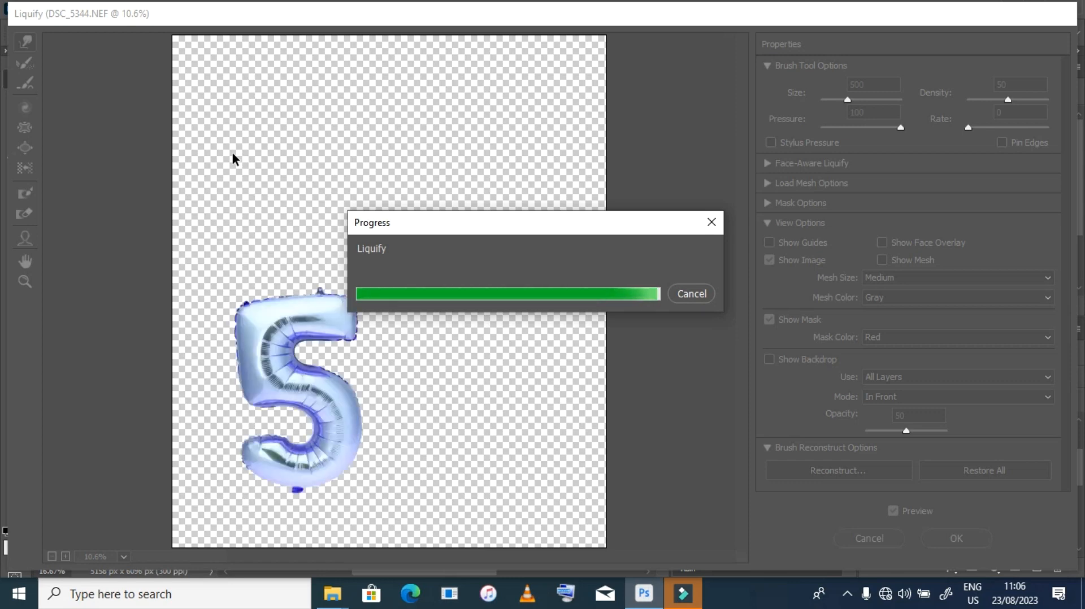
click(25, 282)
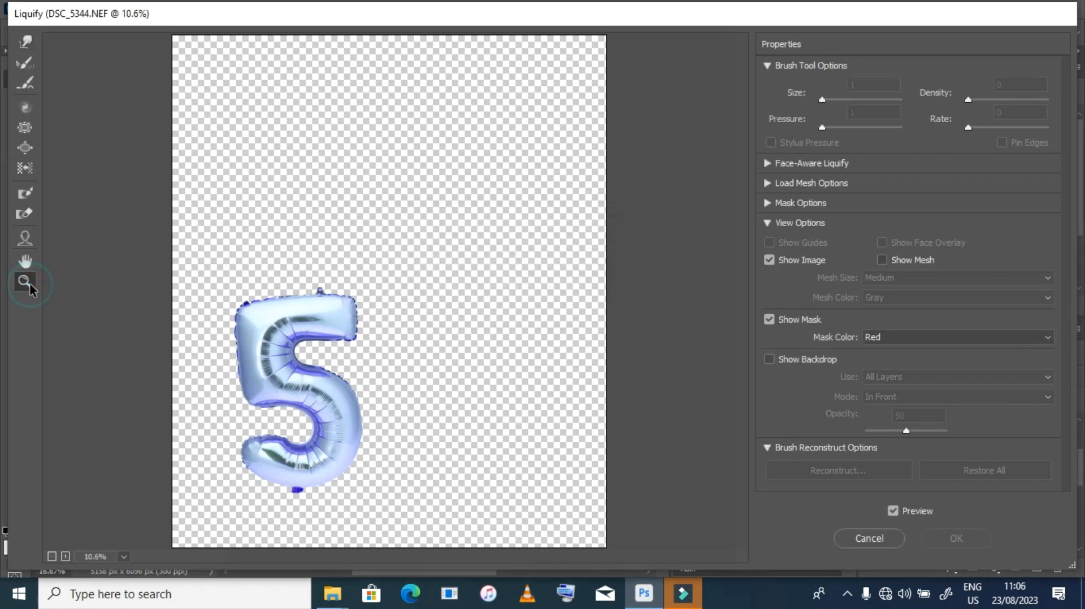
click(285, 505)
click(286, 505)
click(25, 43)
key(bracketright)
key(bracketright)
key(bracketright)
key(bracketright)
key(bracketright)
key(bracketright)
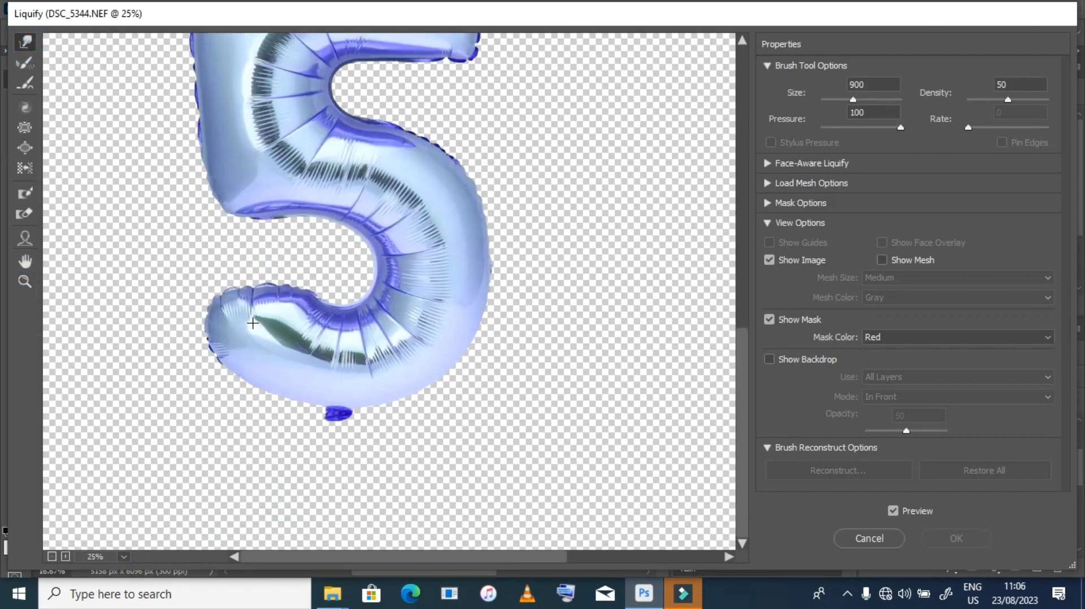
mouse_move(252, 317)
mouse_down()
mouse_move(220, 342)
mouse_move(217, 366)
mouse_up()
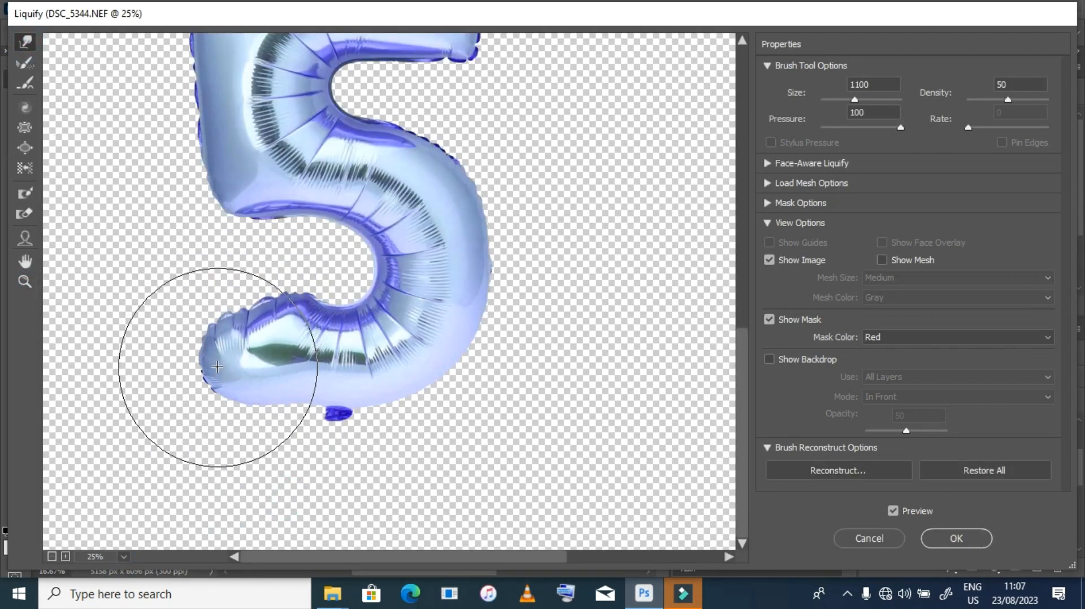
Push the small inflation tab up into the balloon's base with a smaller Forward Warp brush
key(bracketleft)
key(bracketleft)
key(bracketleft)
key(bracketleft)
key(bracketleft)
key(bracketleft)
key(bracketleft)
key(bracketleft)
key(bracketleft)
drag(328, 427, 345, 421)
drag(321, 431, 317, 419)
Bulge the lower outer curve of the 5 outward with a 900 px brush and apply the Liquify changes
key(bracketright)
key(bracketright)
key(bracketright)
key(bracketright)
key(bracketright)
key(bracketright)
drag(435, 359, 459, 368)
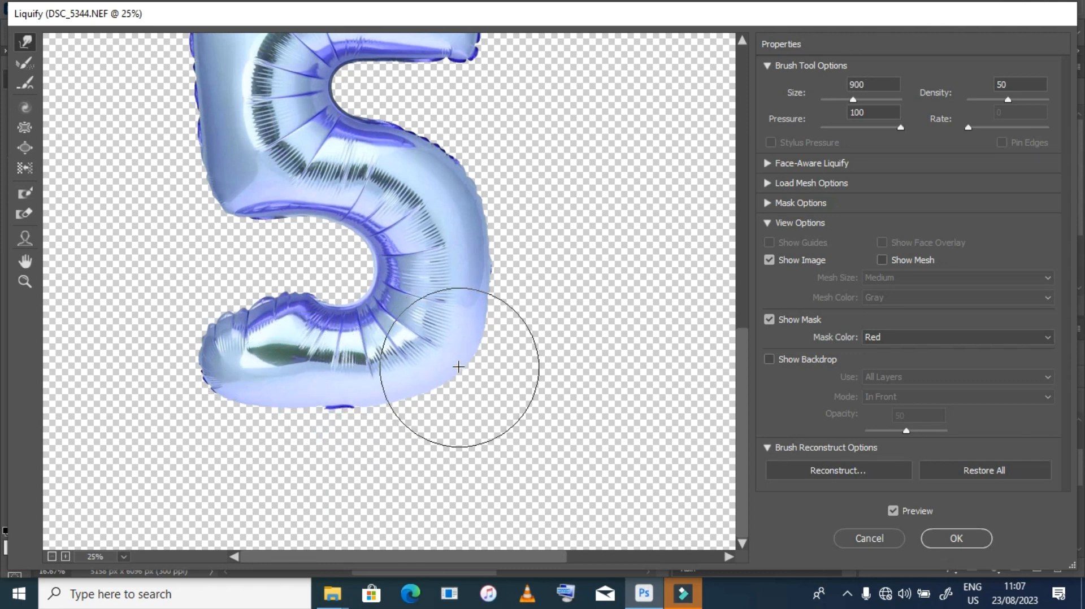
key(bracketleft)
key(bracketleft)
key(bracketleft)
click(955, 538)
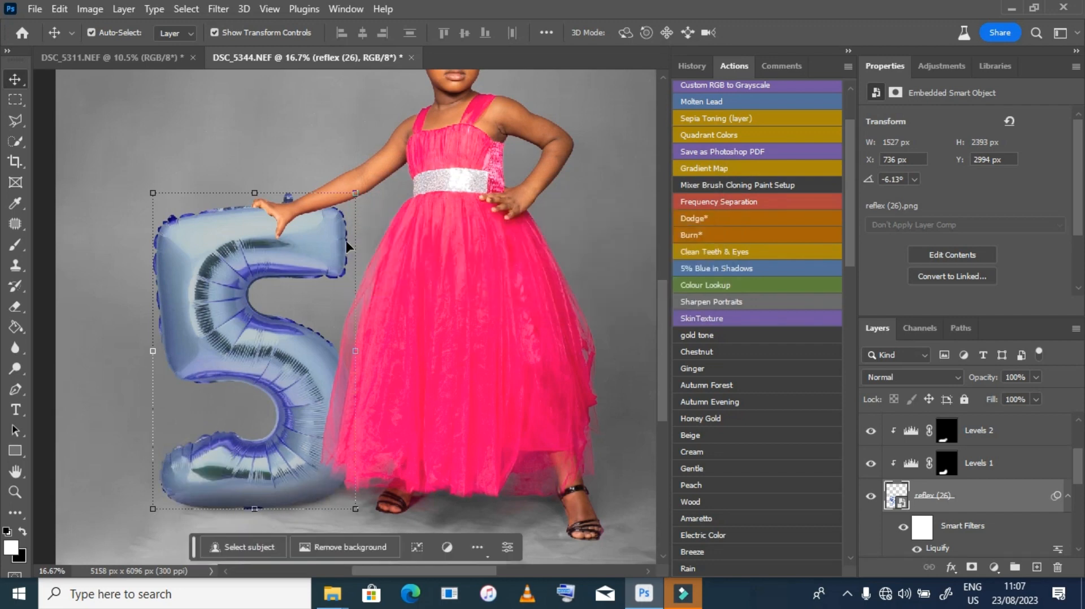
Clean the edges of the girl's fingers on Layer 1 copy 2's mask, painting with a small black and white brush
click(16, 492)
click(269, 201)
click(255, 216)
click(252, 219)
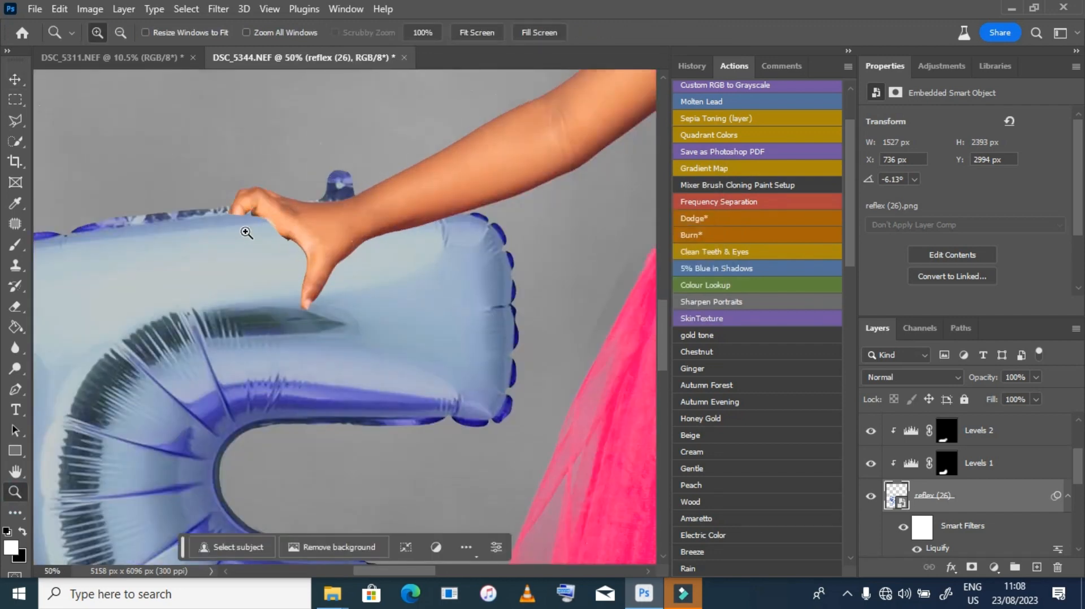
click(256, 227)
drag(1078, 463, 1078, 437)
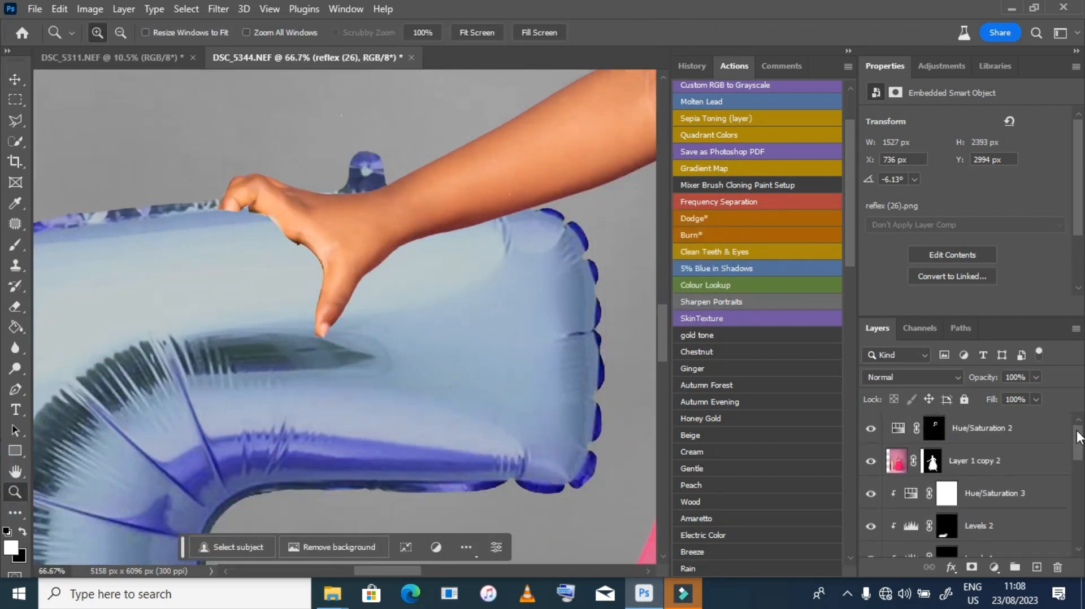
click(933, 462)
key(b)
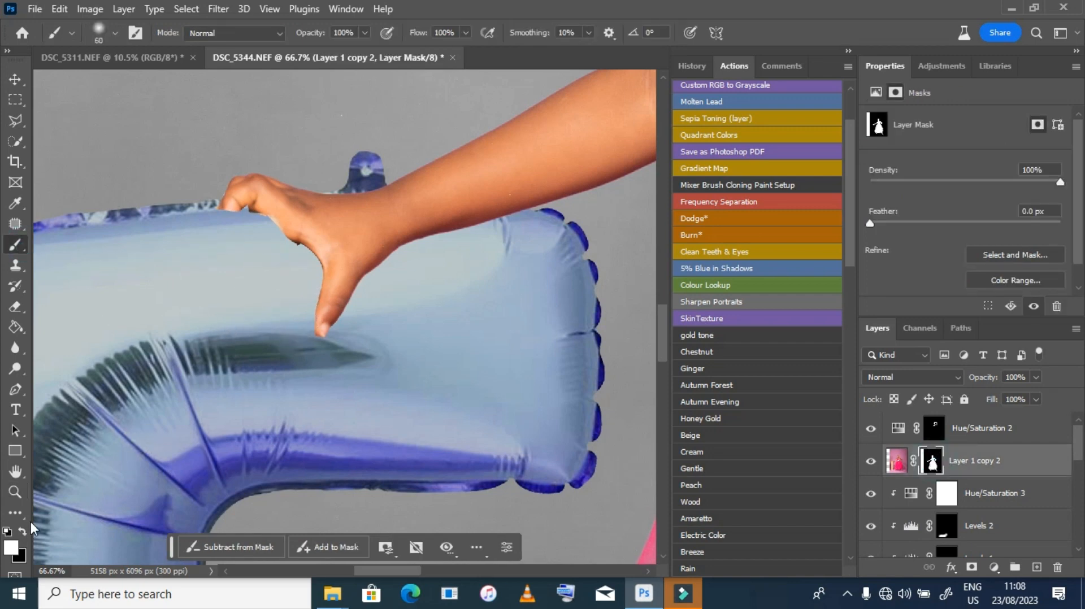
key(x)
key(bracketleft)
key(bracketleft)
key(bracketleft)
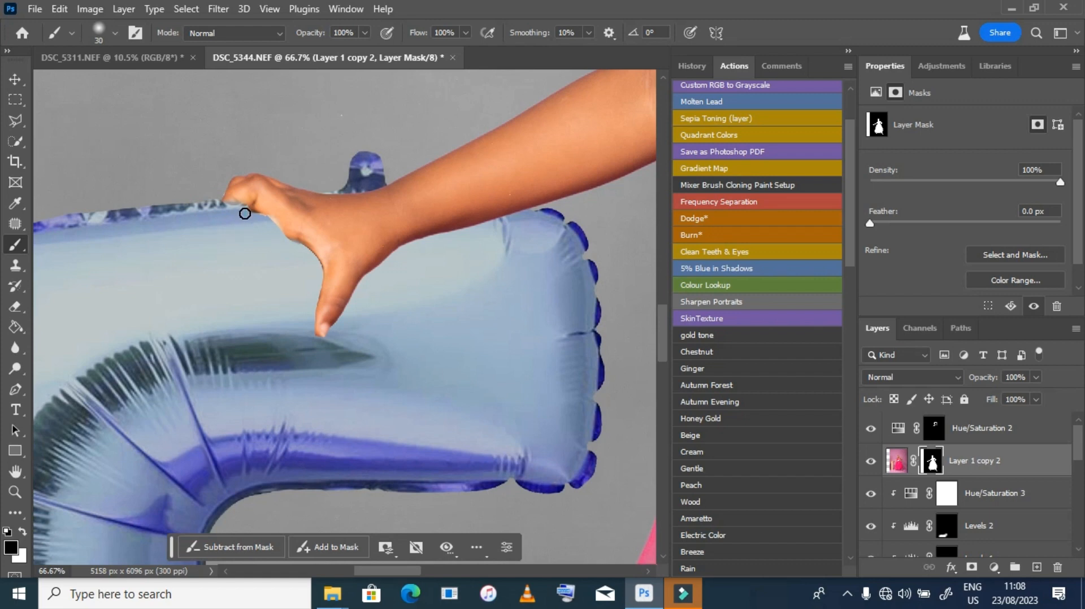
click(20, 531)
mouse_move(269, 225)
mouse_down()
mouse_move(291, 232)
mouse_move(260, 223)
mouse_up()
Add a new layer directly above Hue/Saturation 3 and paint a soft black contact shadow beneath the girl's hand
click(22, 531)
click(1051, 492)
click(1036, 566)
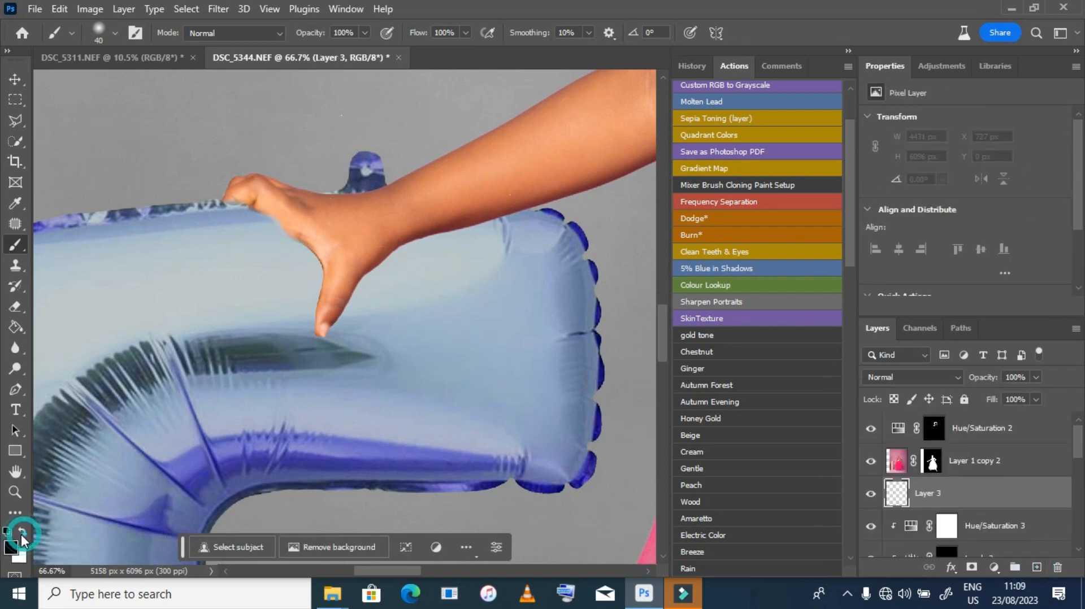
key(bracketright)
key(bracketright)
key(bracketright)
mouse_move(243, 200)
mouse_down()
mouse_move(343, 253)
mouse_move(317, 229)
mouse_move(335, 283)
mouse_up()
key(bracketright)
key(bracketright)
key(bracketright)
drag(293, 219, 325, 242)
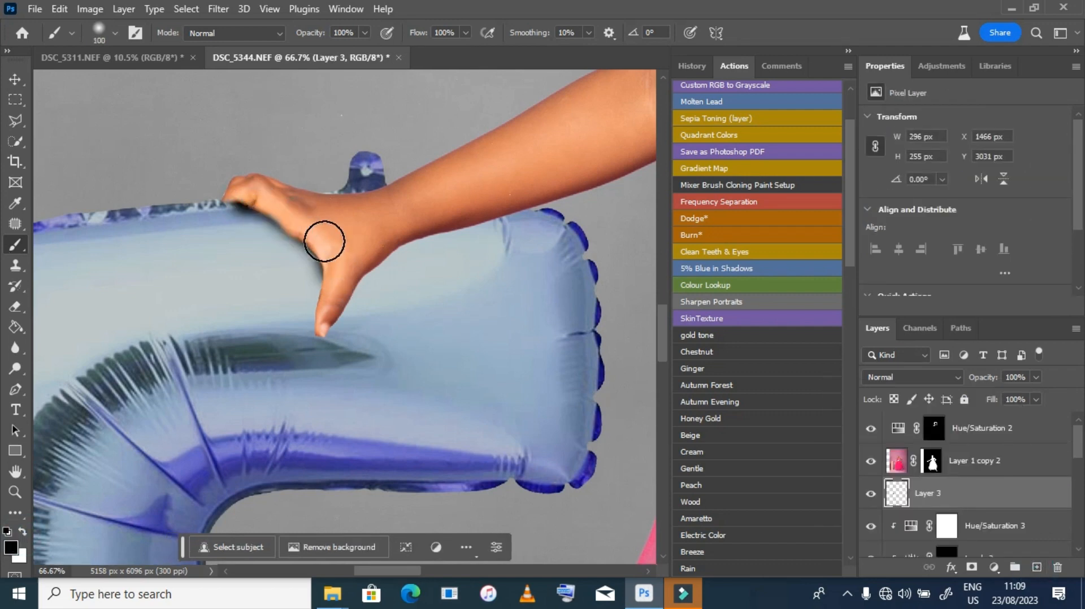
key(bracketright)
key(bracketright)
key(bracketright)
click(337, 249)
Lower the hand shadow layer's opacity to 26% and reduce the brush size to 50
click(1036, 377)
drag(1040, 396, 982, 395)
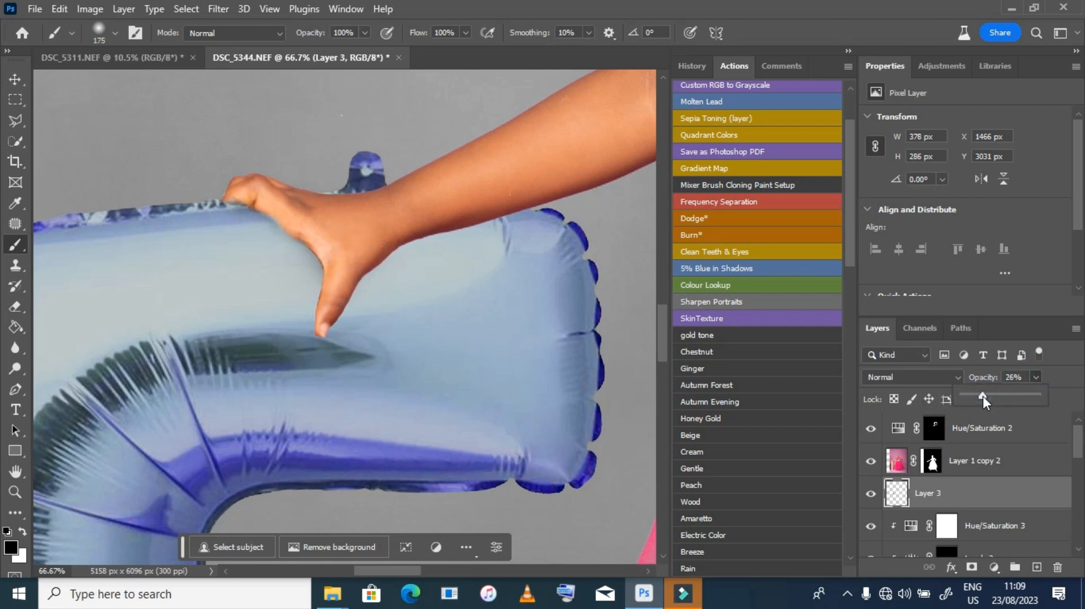
key(bracketleft)
key(bracketleft)
key(bracketleft)
key(bracketleft)
key(bracketleft)
key(bracketleft)
key(bracketleft)
key(bracketleft)
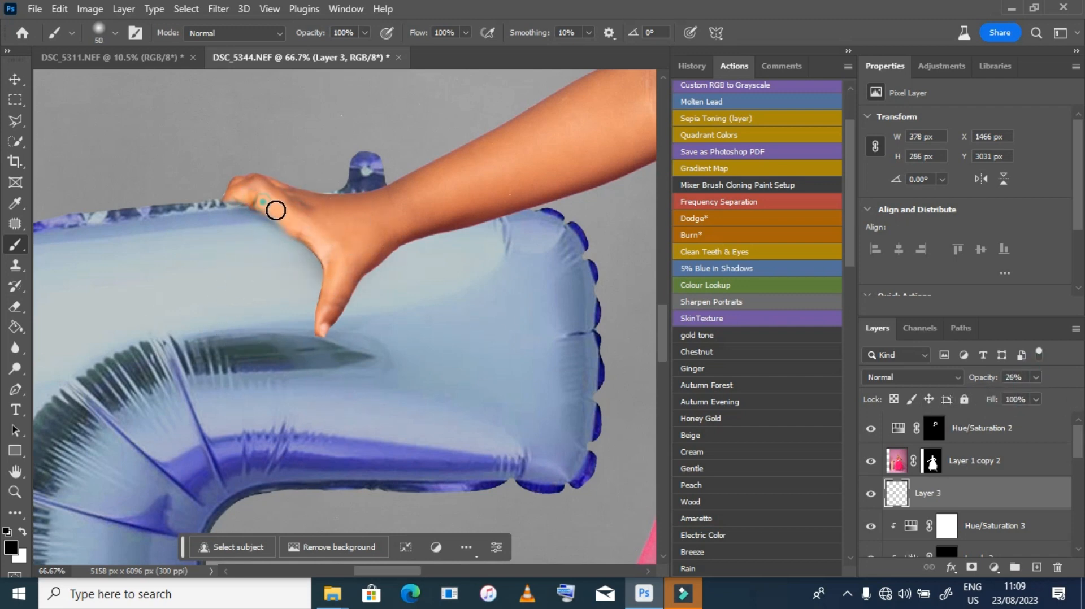
Add a Hue/Saturation adjustment layer above Layer 1 copy 2 for the colour fringe around the girl's feet
double_click(15, 471)
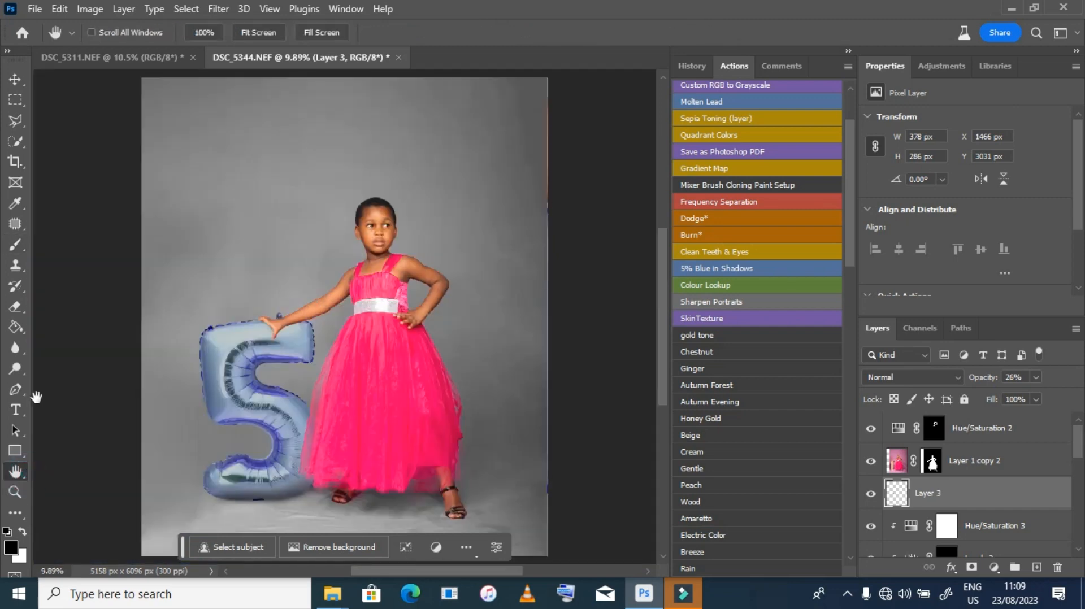
click(15, 492)
click(377, 498)
click(375, 499)
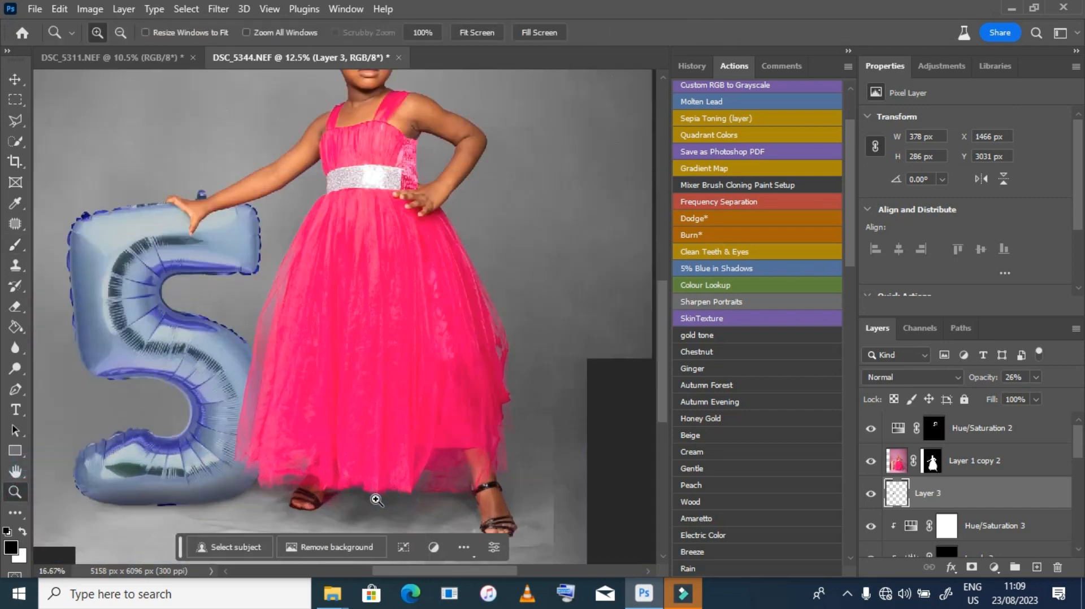
click(367, 498)
click(296, 476)
click(297, 477)
click(1023, 461)
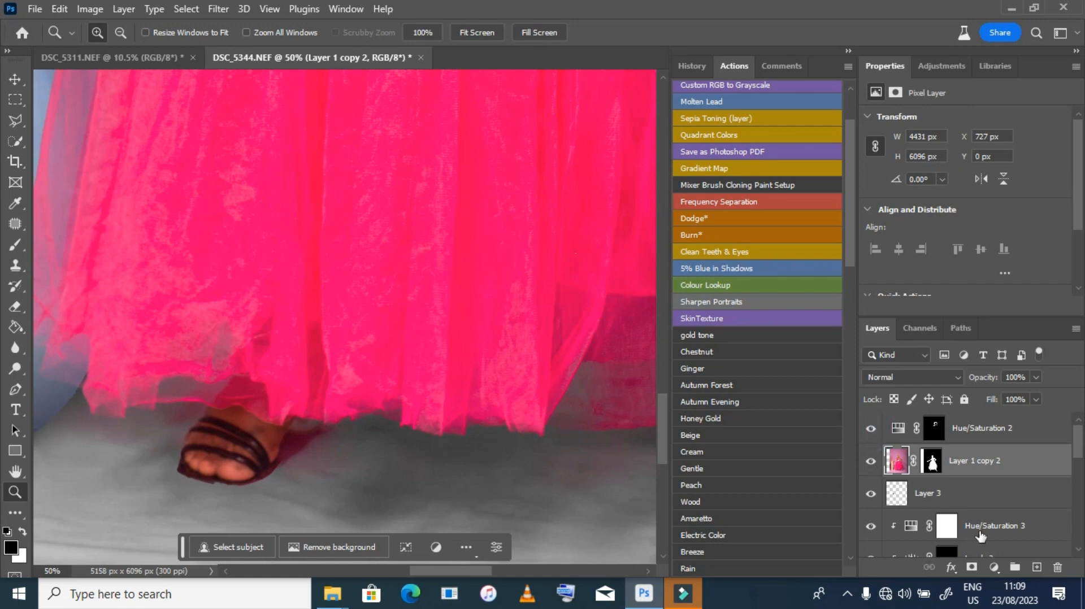
click(994, 567)
click(986, 416)
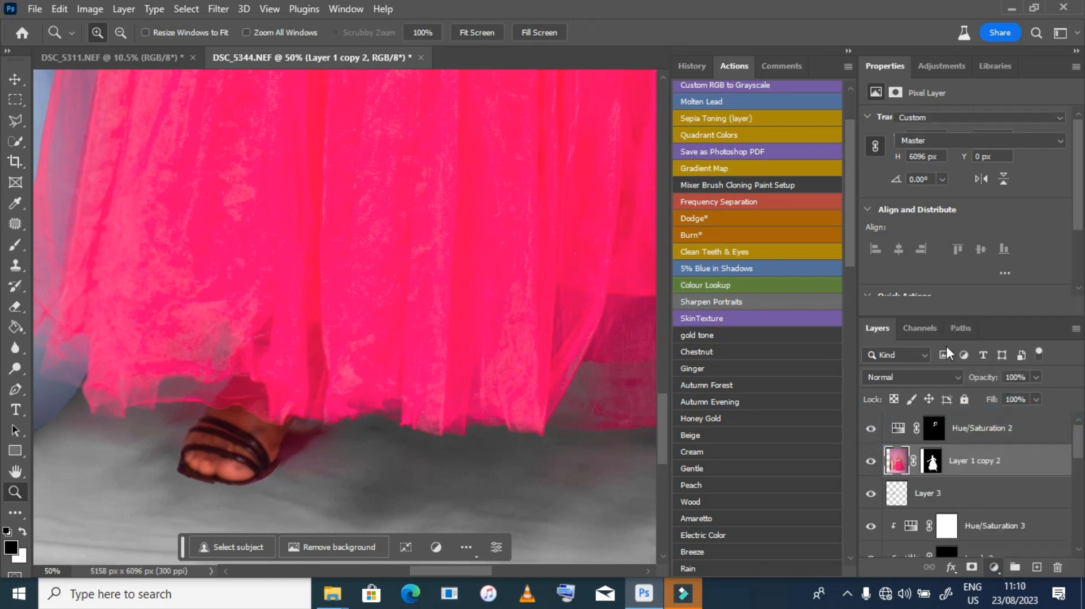
Set the saturation of both the Reds and the Magentas to -100 in the new Hue/Saturation adjustment
click(932, 141)
click(945, 202)
drag(964, 210, 879, 213)
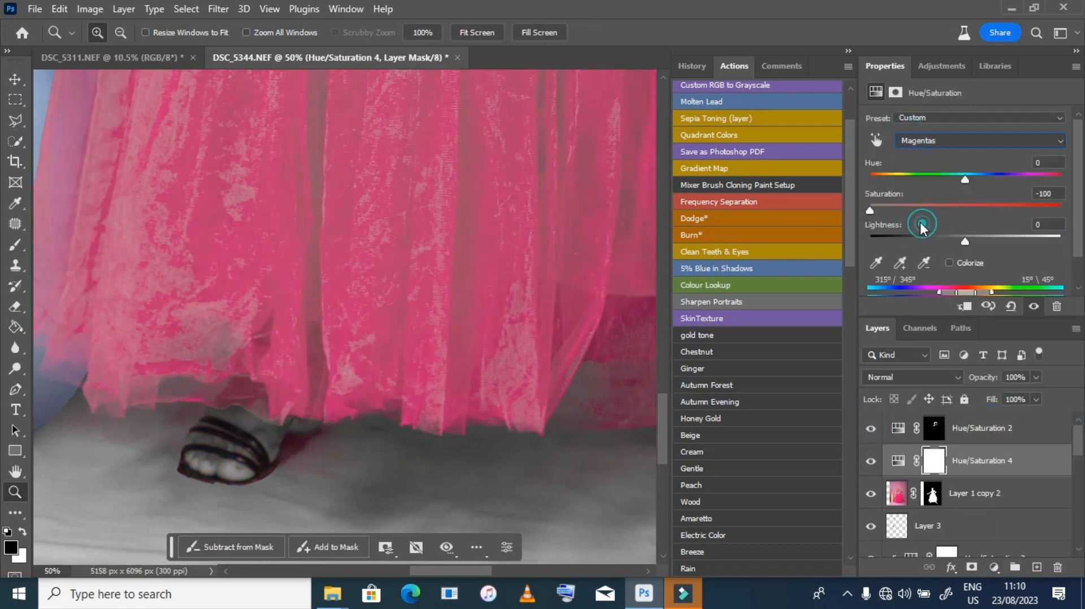
drag(965, 210, 833, 180)
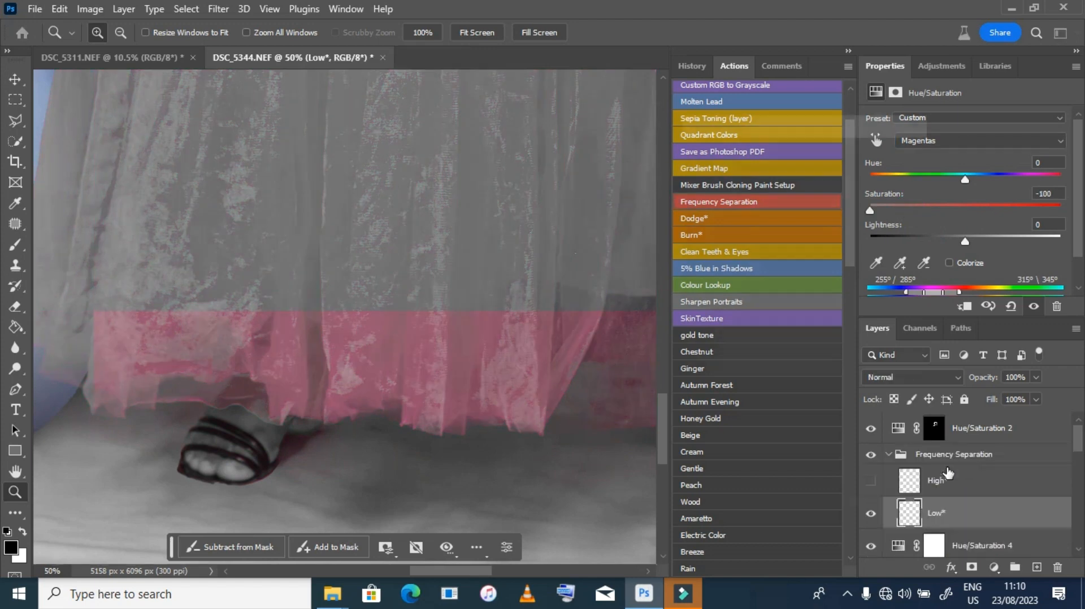
Undo the accidentally run Frequency Separation action
click(893, 153)
key(ctrl+z)
key(ctrl+z)
key(ctrl+z)
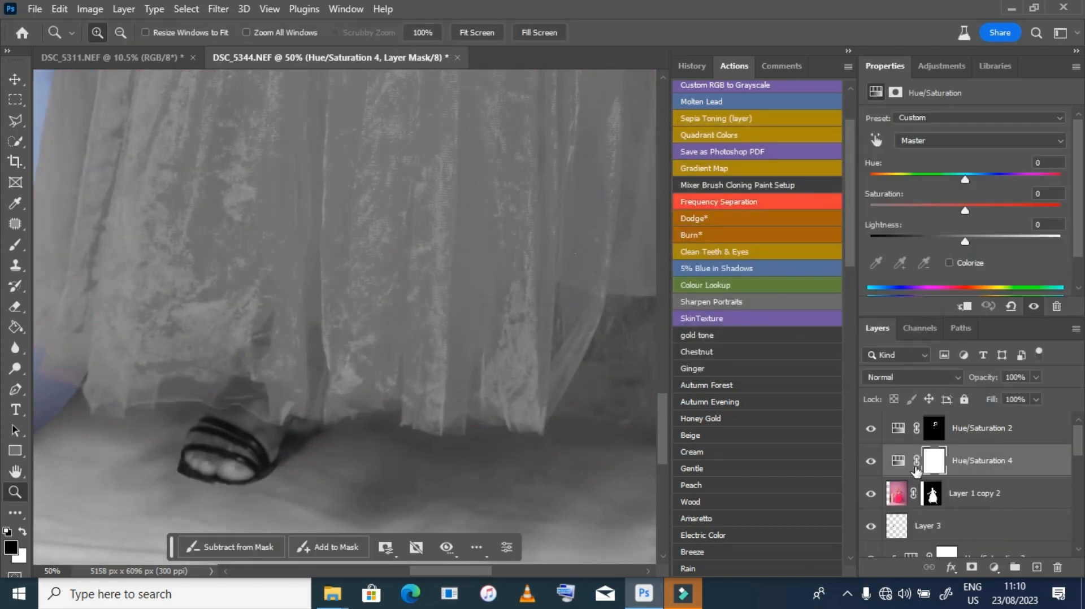
Invert Hue/Saturation 4's mask to black and paint white around both feet and sandals to remove the magenta fringe
key(ctrl+i)
key(bracketright)
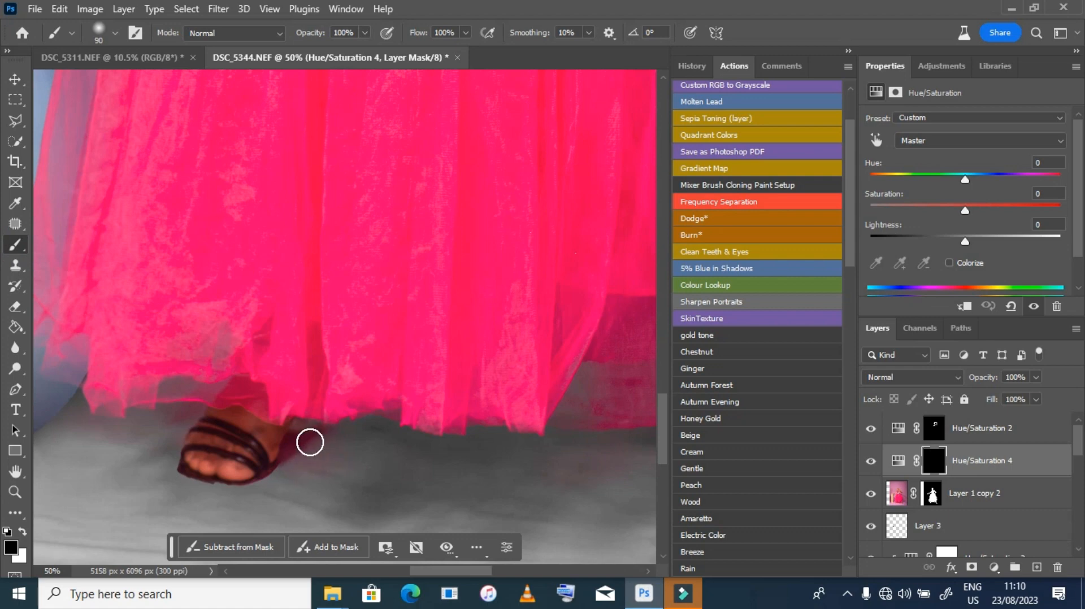
key(x)
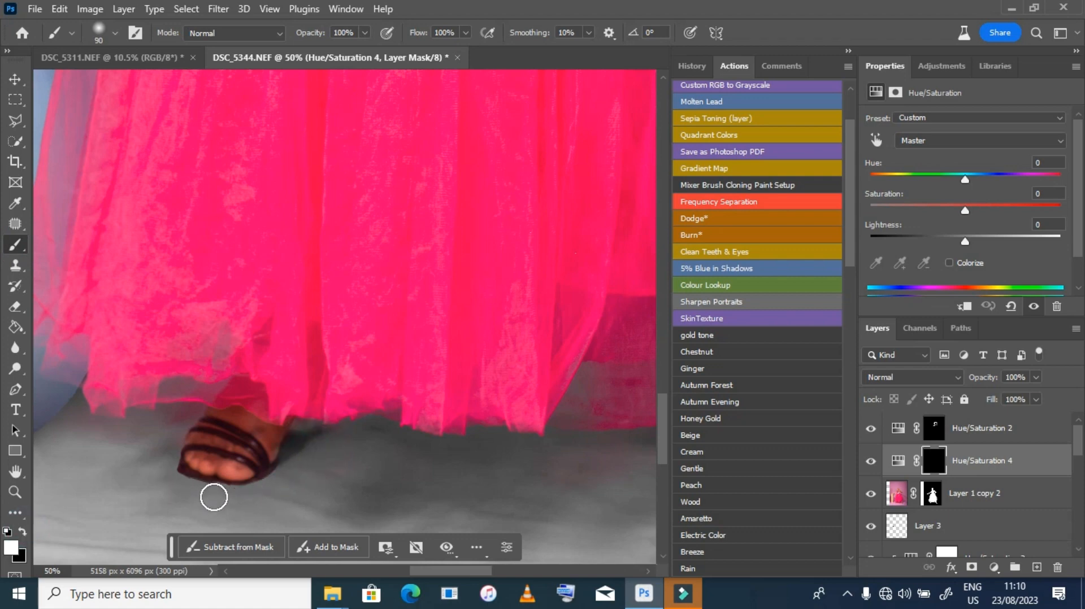
scroll(77, 430, right, 6)
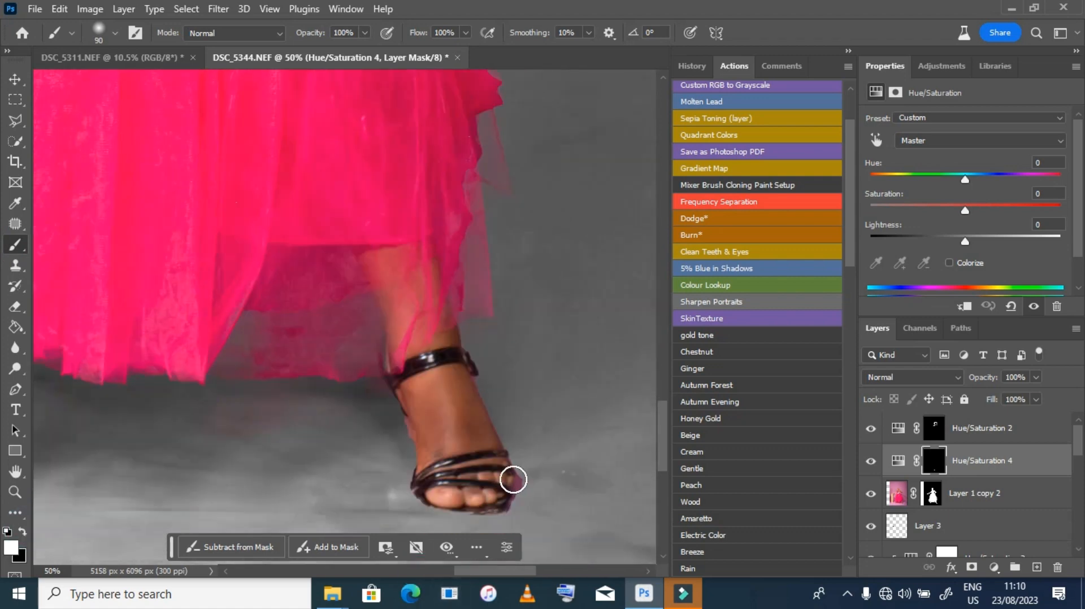
scroll(513, 480, down, 2)
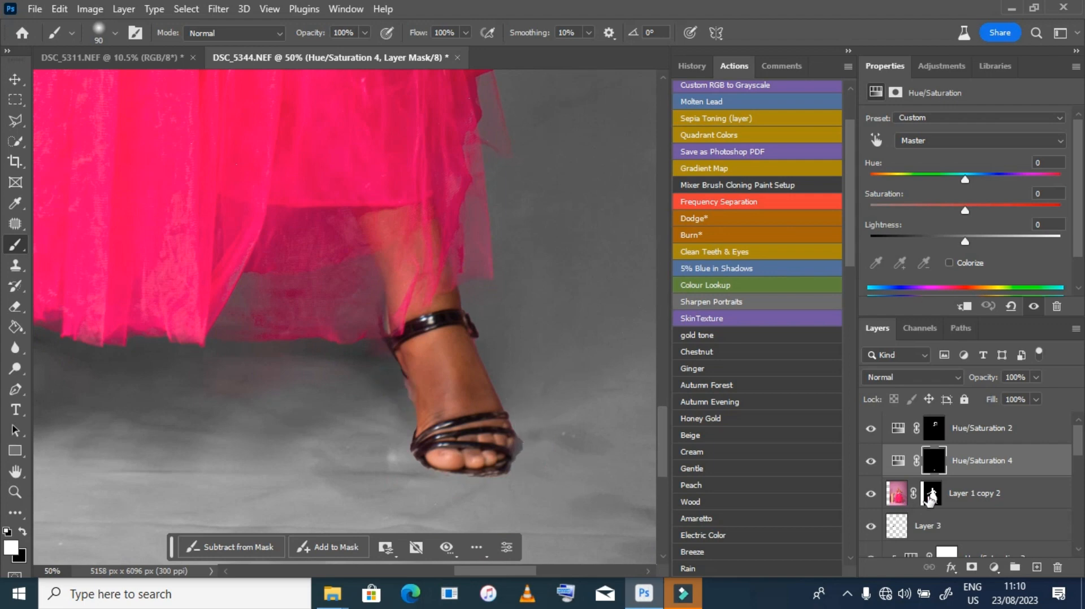
Refine Layer 1 copy 2's mask around the sandal, painting black along the heel and ankle edge and white beneath the toes
key(alt+bracketleft)
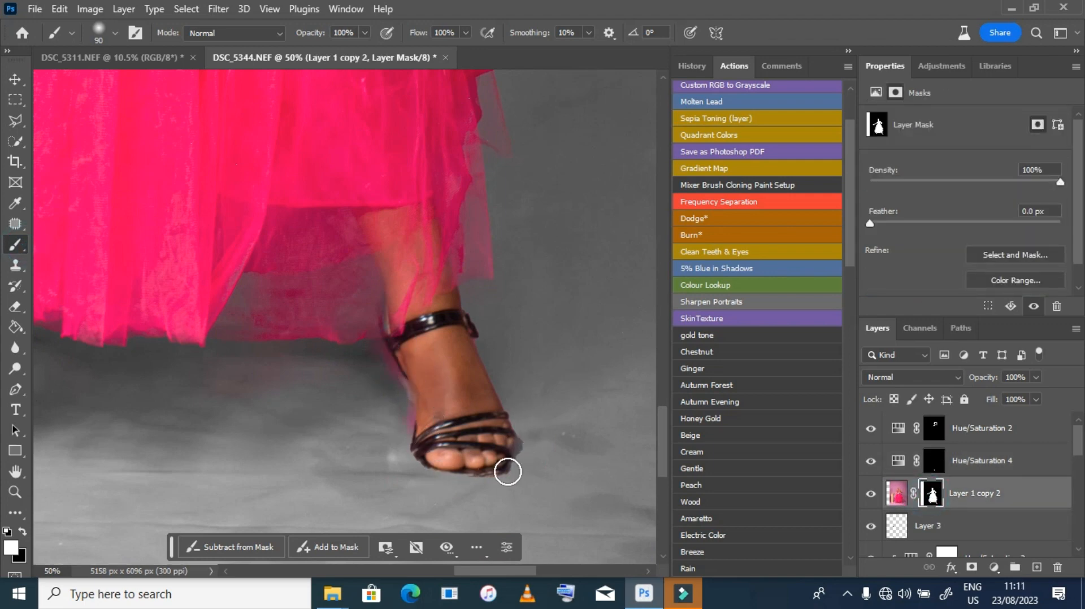
click(23, 533)
mouse_move(369, 356)
mouse_down()
mouse_move(391, 401)
mouse_move(389, 384)
mouse_move(400, 435)
mouse_up()
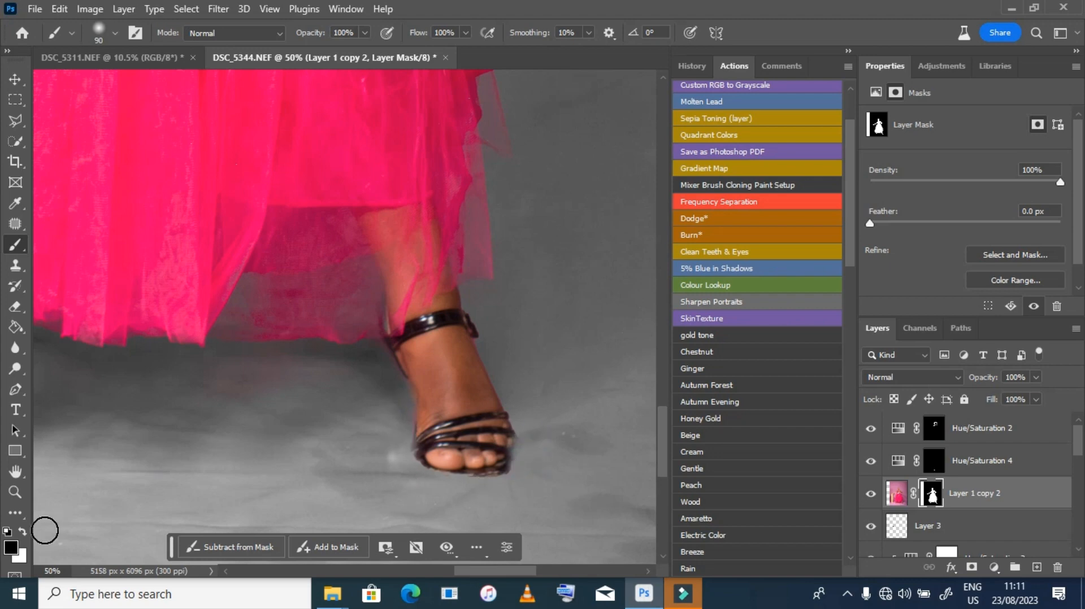
click(22, 532)
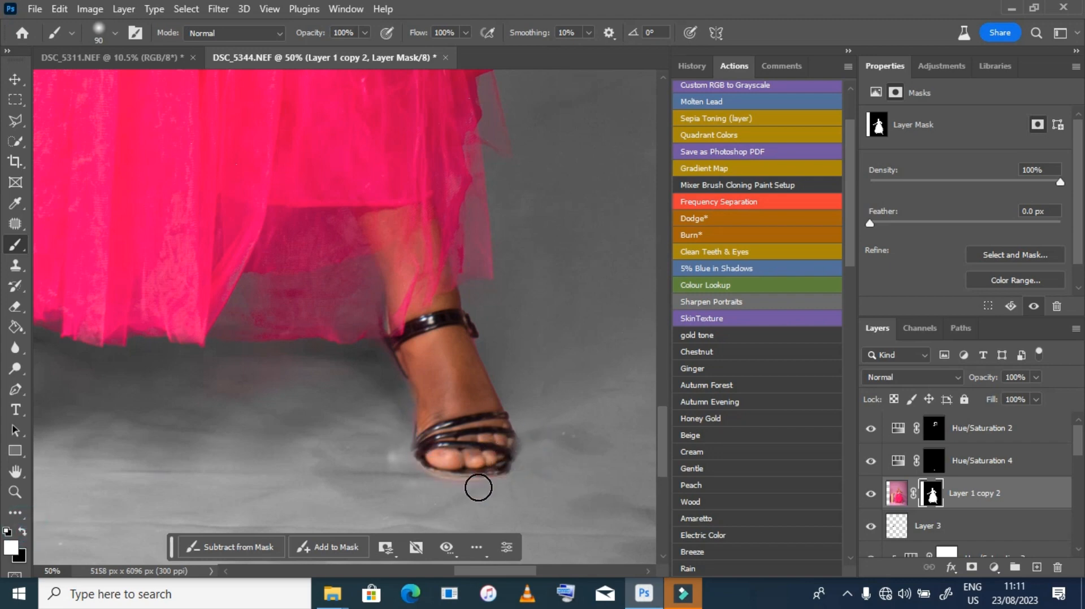
double_click(15, 474)
scroll(332, 315, down, 5)
scroll(332, 315, up, 1)
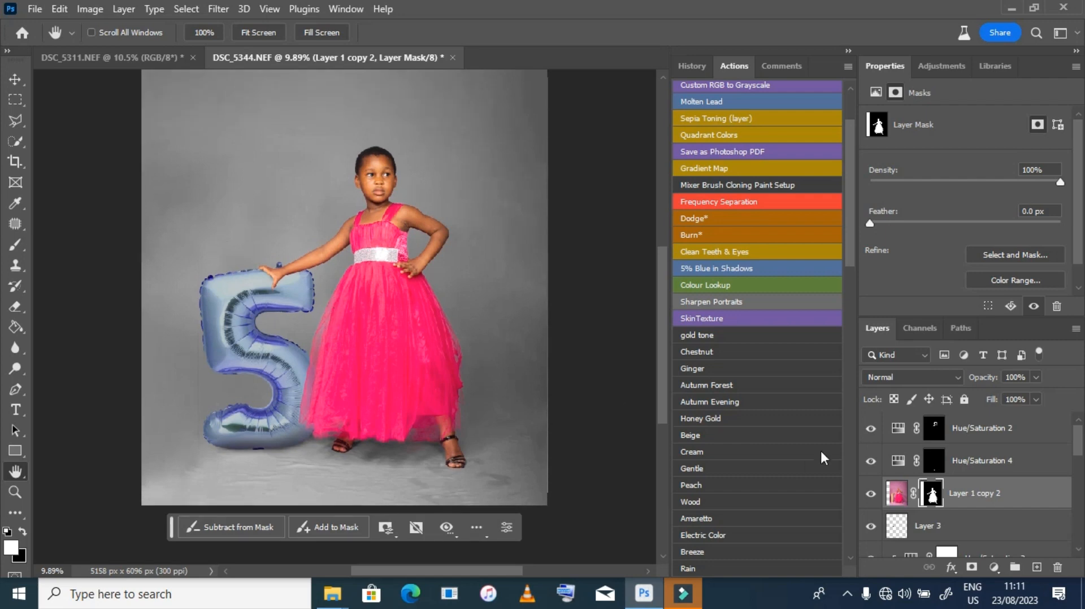
Clip the Hue/Saturation 4 adjustment to Layer 1 copy 2
scroll(947, 524, down, 2)
right_click(1026, 428)
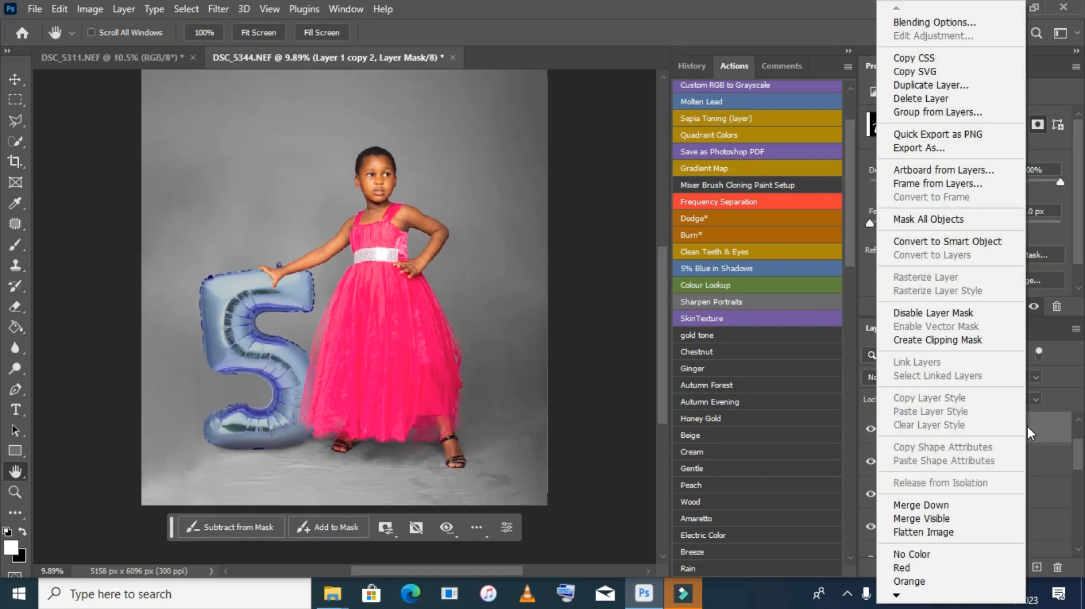
click(1079, 434)
right_click(1061, 455)
click(998, 341)
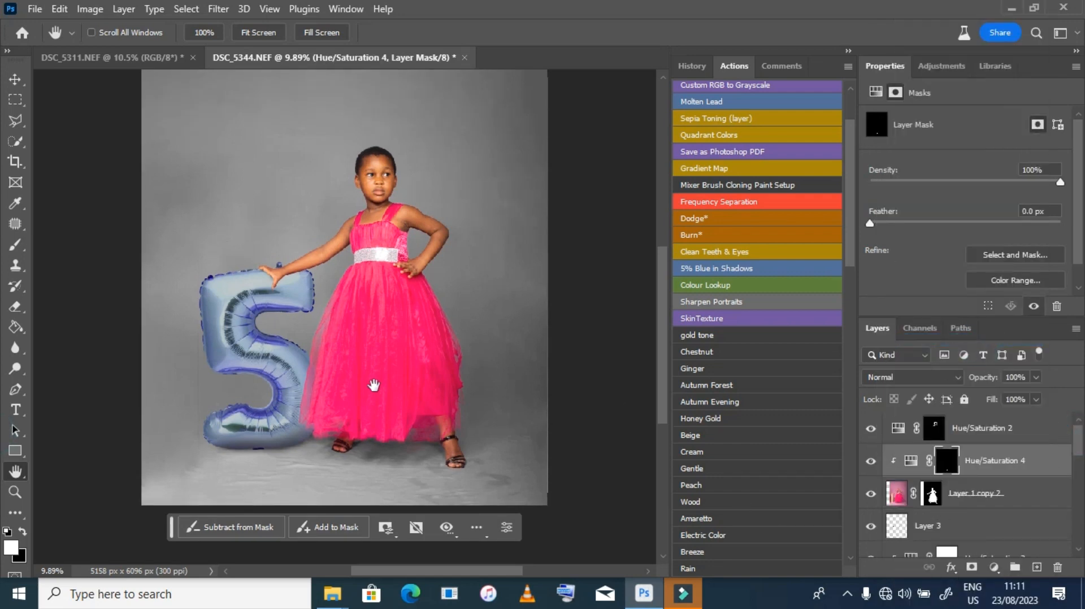
Show the floral wreath backdrop layer and set its blend mode to Soft Light
scroll(904, 509, down, 4)
click(869, 520)
click(879, 377)
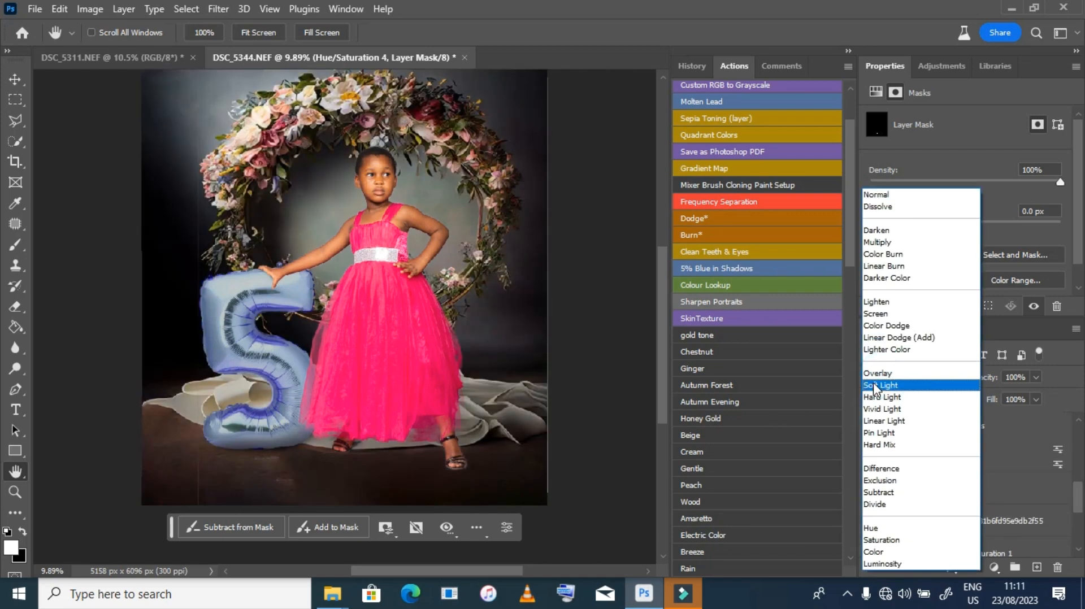
click(1077, 490)
click(1013, 520)
click(909, 377)
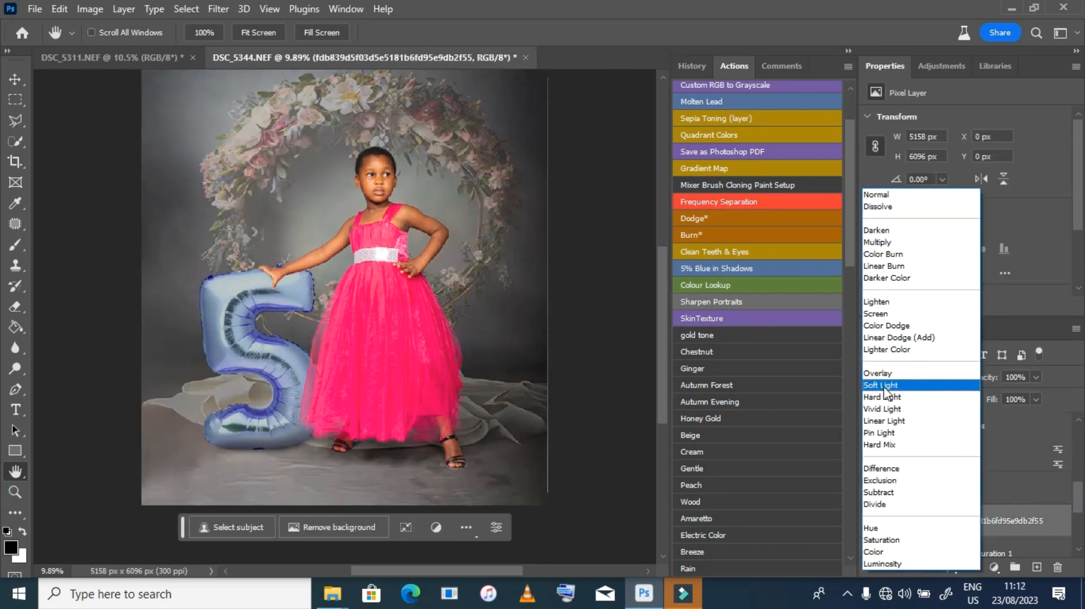
click(891, 384)
Reduce the floral wreath backdrop layer's opacity to 45%
click(1036, 377)
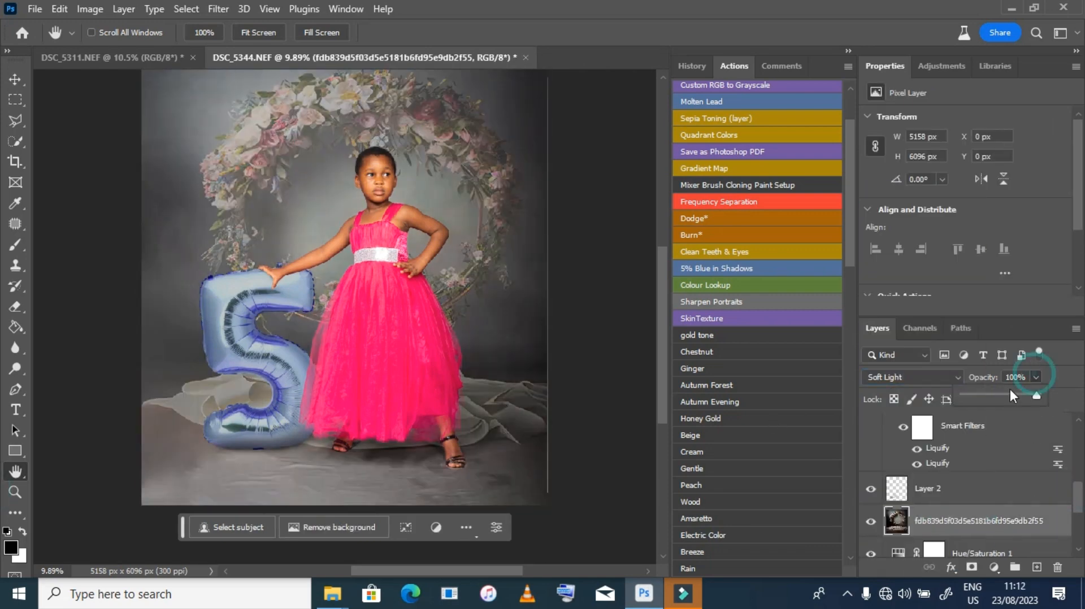
click(1008, 395)
click(990, 395)
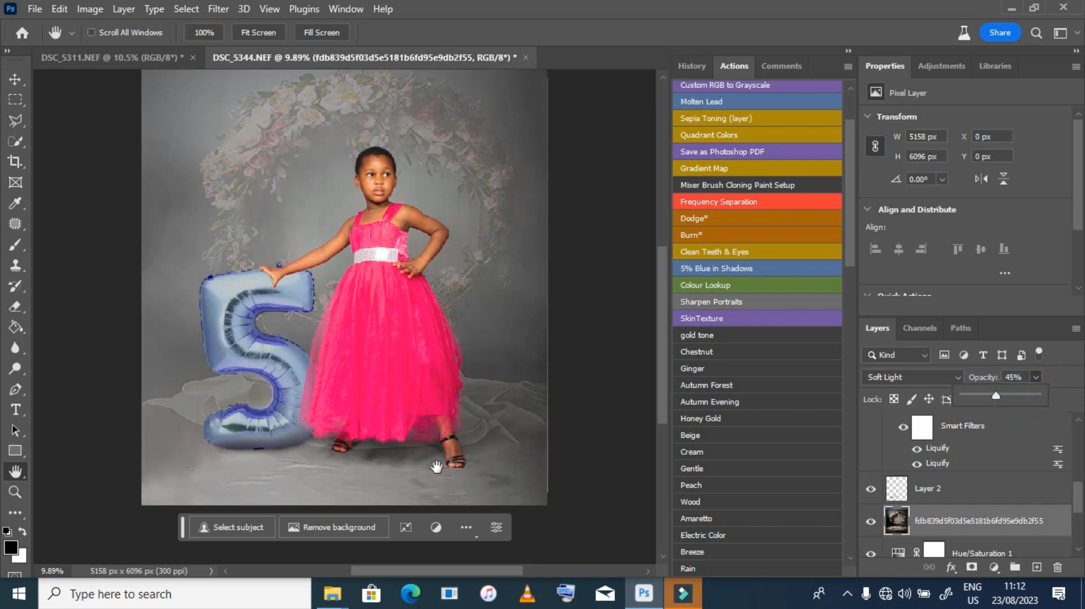
Stamp all visible layers into a new merged layer above Hue/Saturation 2
scroll(978, 471, up, 5)
click(983, 428)
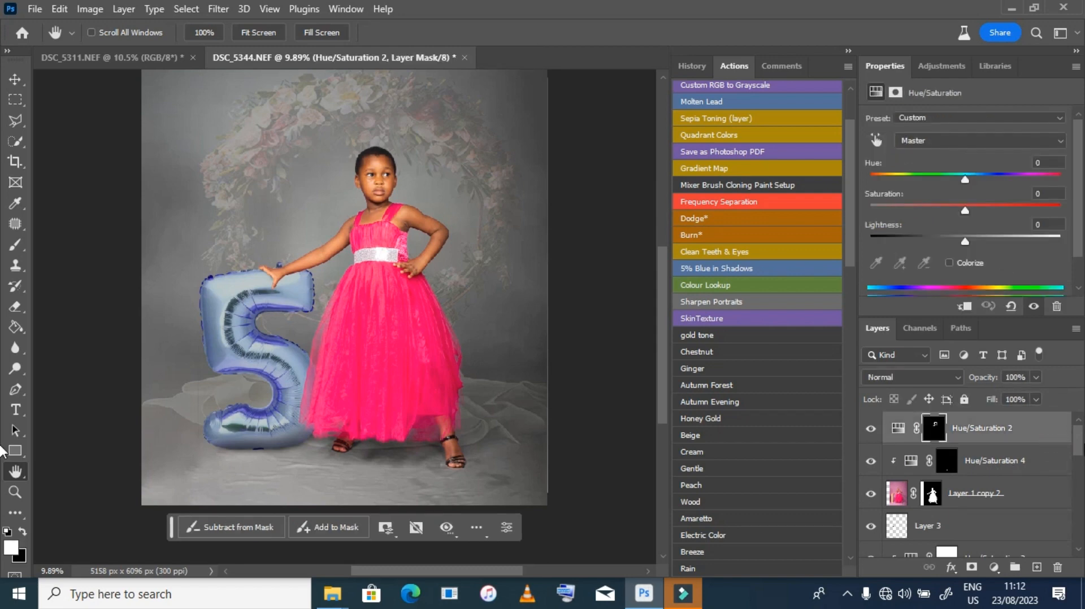
key(ctrl+shift+alt+e)
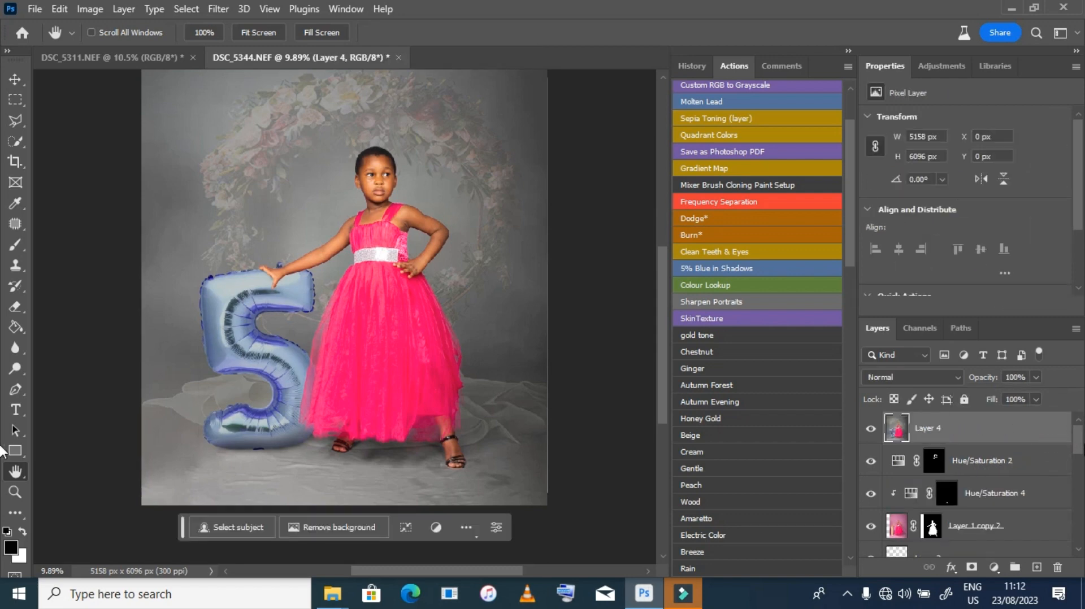
Copy the Selective Color 1 and Color Lookup 1 adjustment layers from DSC_5311.NEF to above Layer 4 in DSC_5344.NEF
click(109, 60)
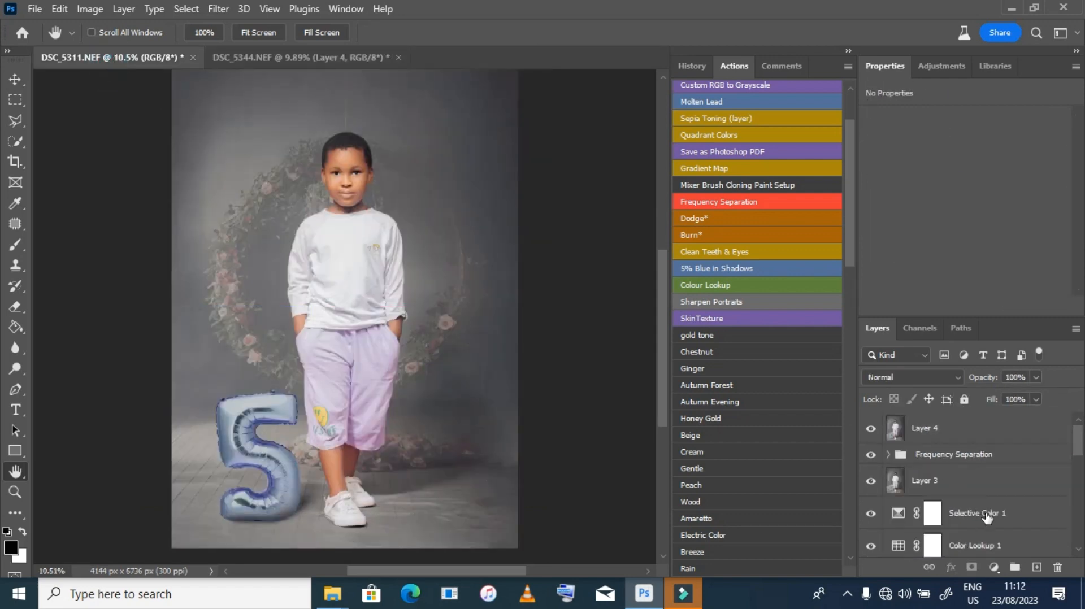
click(335, 61)
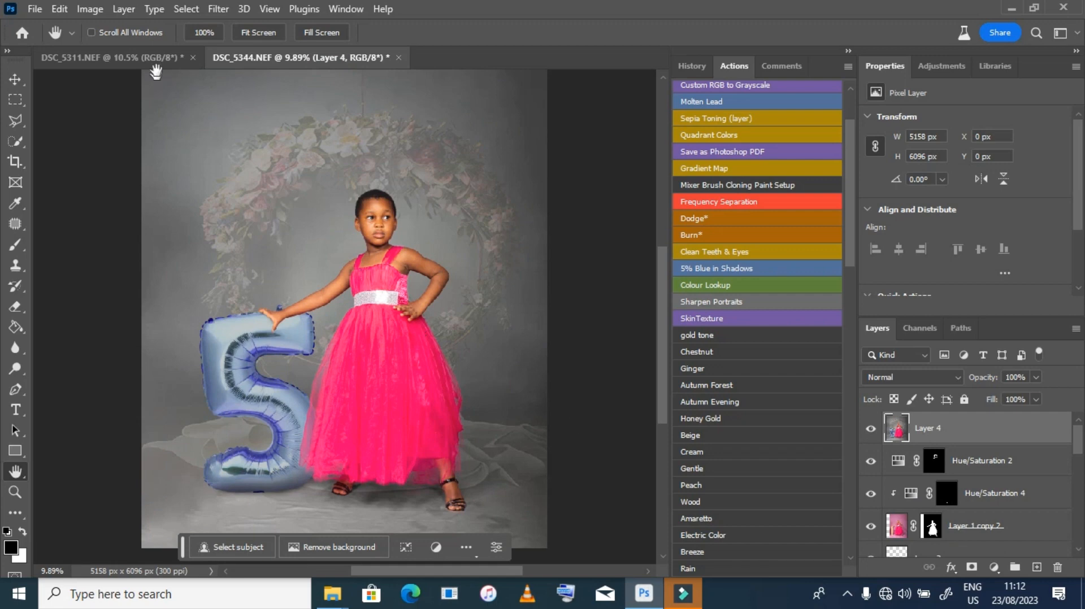
click(153, 58)
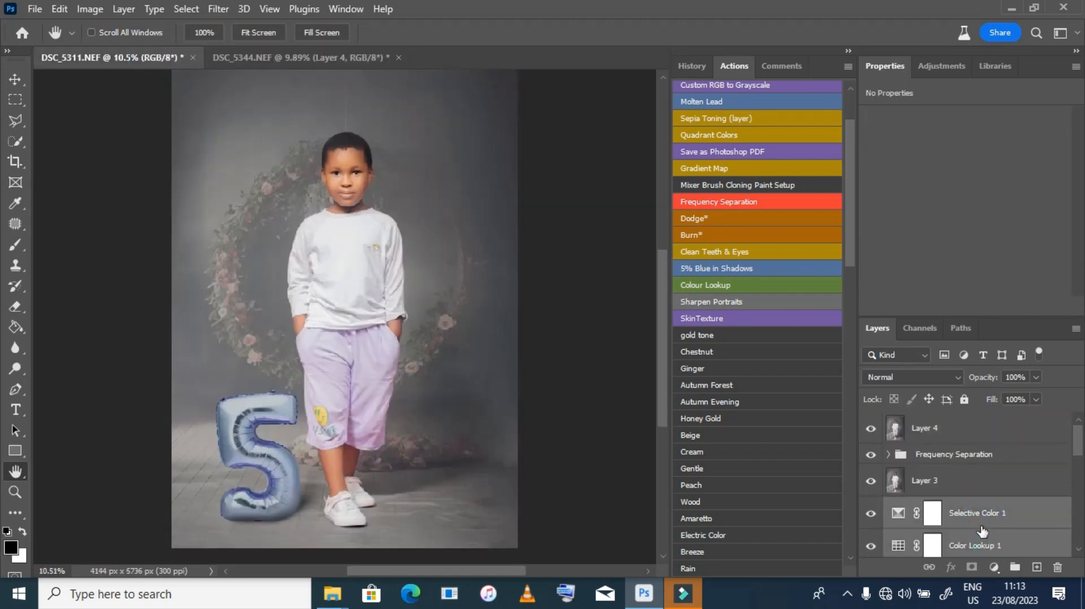
drag(982, 531, 282, 263)
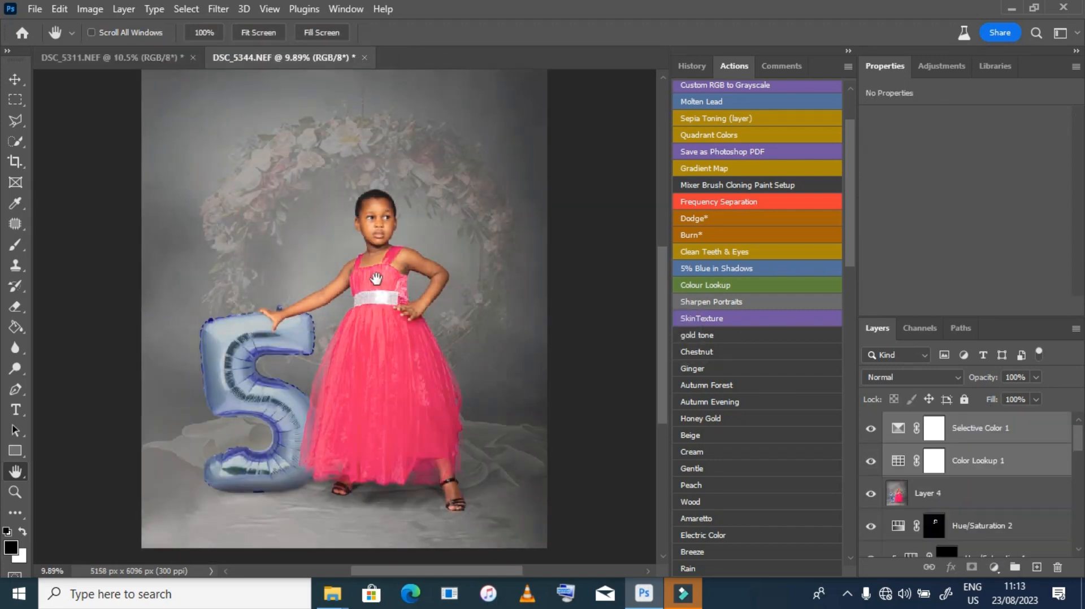
In Selective Color 1, set the Magentas to Magenta +34% and Black +20%, leaving Cyan at 0
click(898, 433)
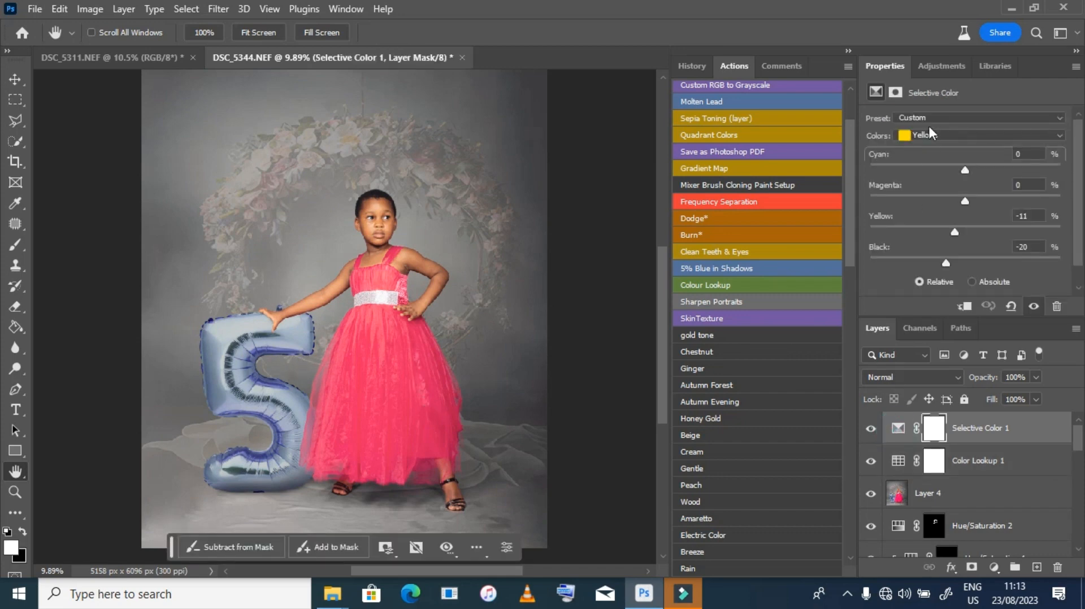
click(980, 135)
click(962, 213)
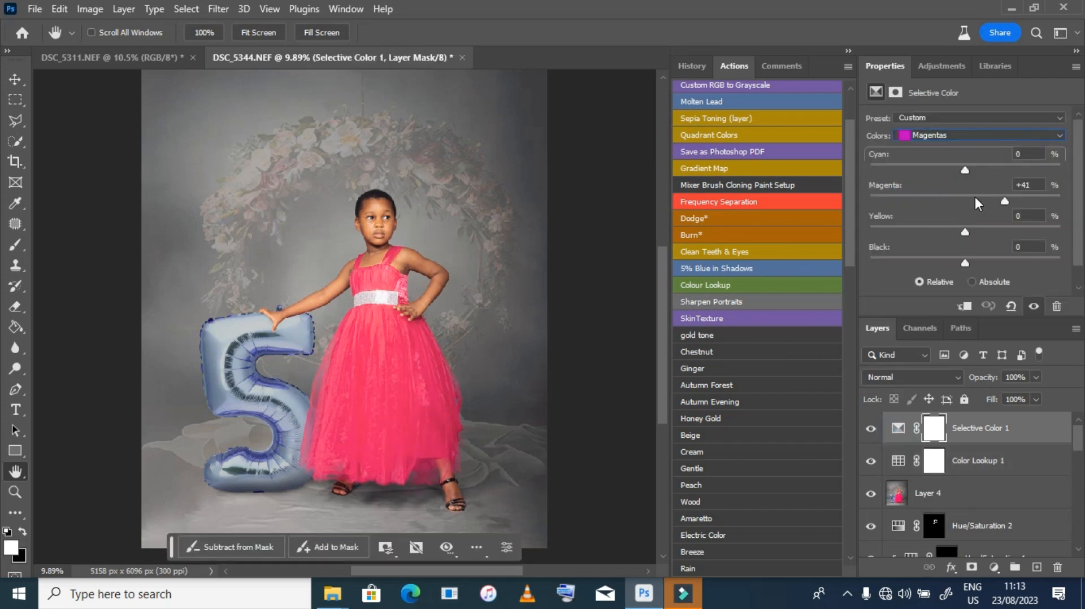
mouse_move(1004, 201)
mouse_down()
mouse_move(1032, 216)
mouse_move(997, 205)
mouse_up()
drag(965, 171, 988, 177)
drag(986, 262, 983, 263)
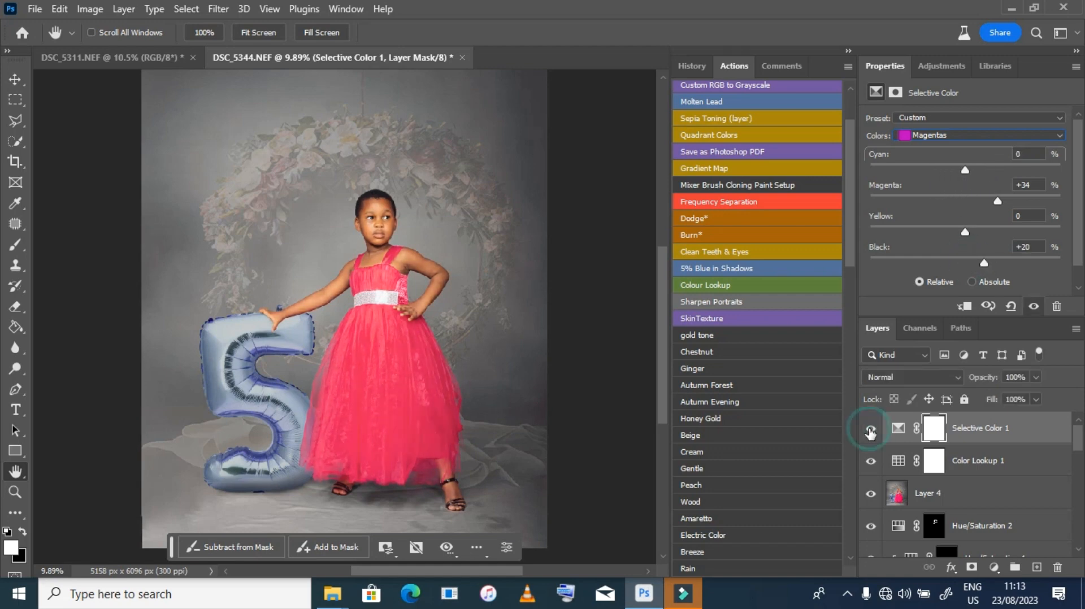
Set the opacity of Selective Color 1 to 74% and of Color Lookup 1 to 47%
drag(1035, 377, 1018, 395)
scroll(300, 343, down, 3)
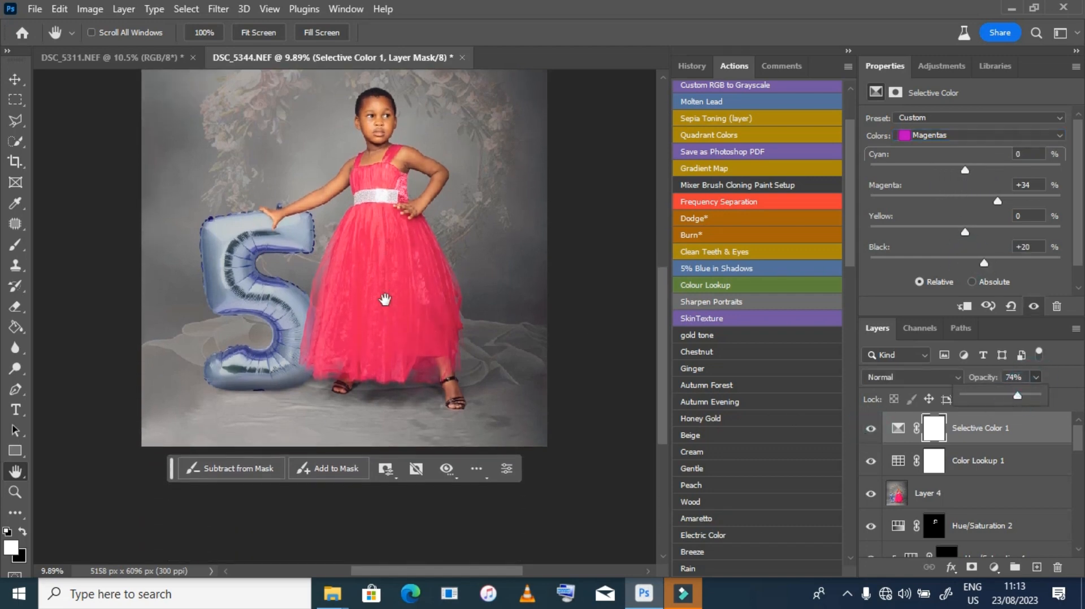
click(933, 459)
scroll(346, 238, up, 2)
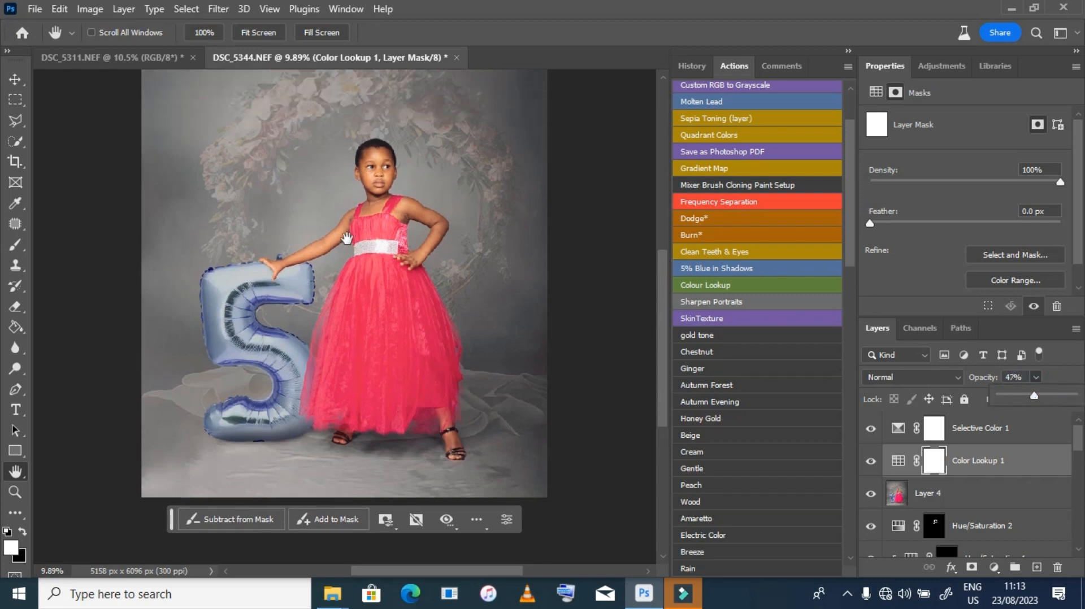
Stamp the visible layers above Selective Color 1, duplicate the result and run Frequency Separation with a 6.4-pixel blur radius
click(1043, 431)
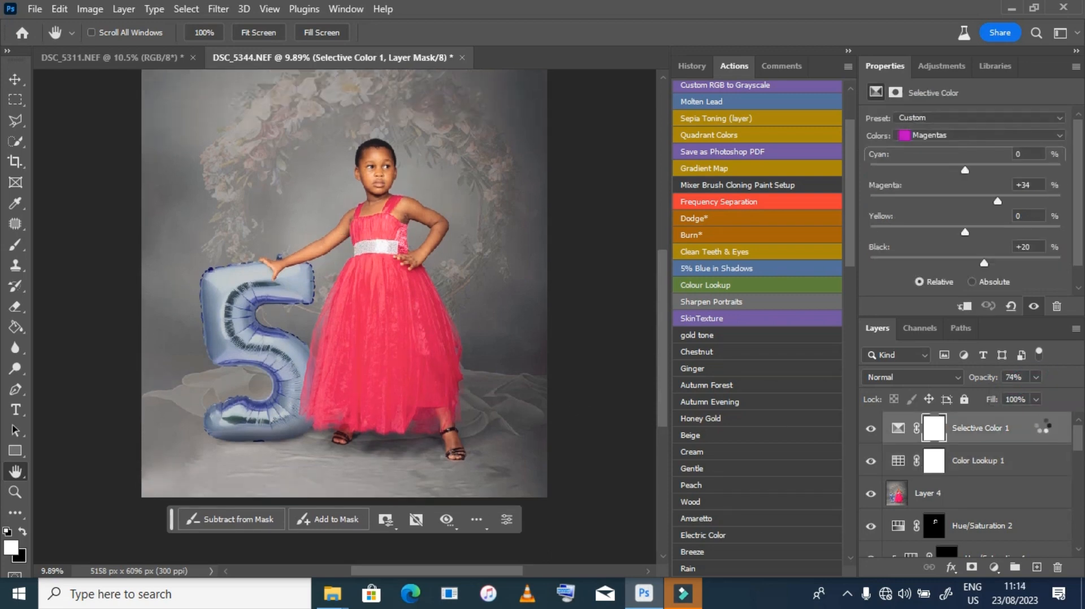
key(ctrl+alt+shift+e)
key(ctrl+j)
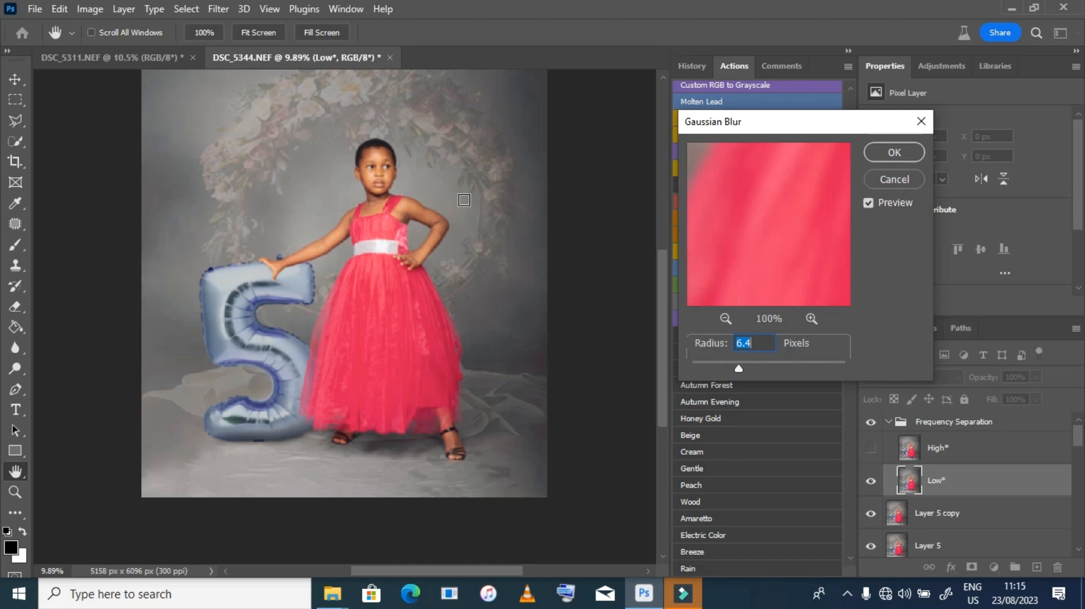
key(Return)
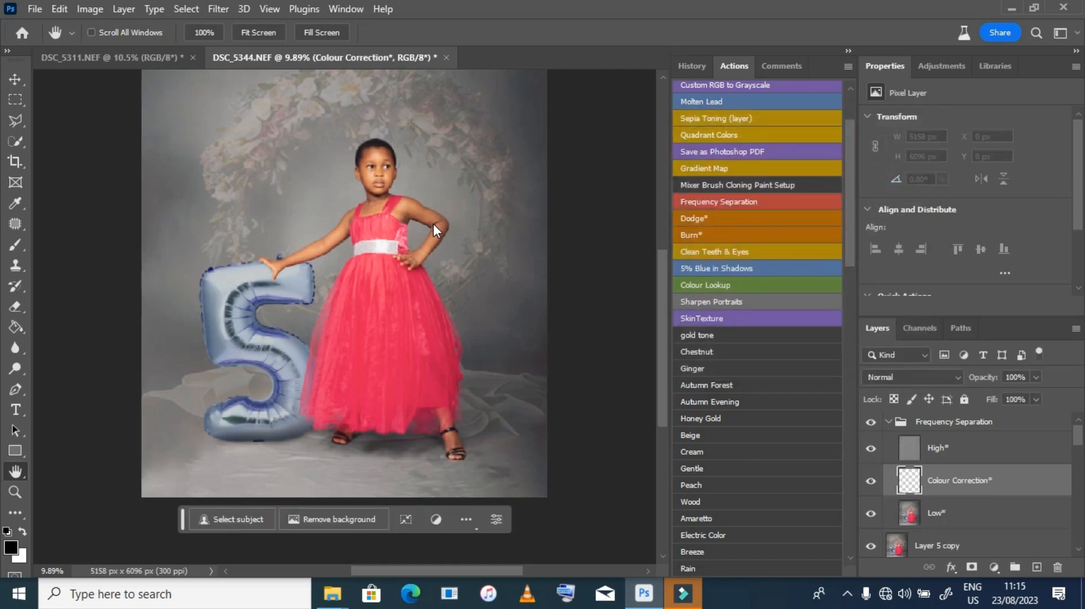
Set up the Mixer Brush with a white foreground colour on the Low* layer for retouching the girl's face
click(910, 513)
key(z)
drag(376, 165, 376, 169)
scroll(376, 168, up, 1)
key(b)
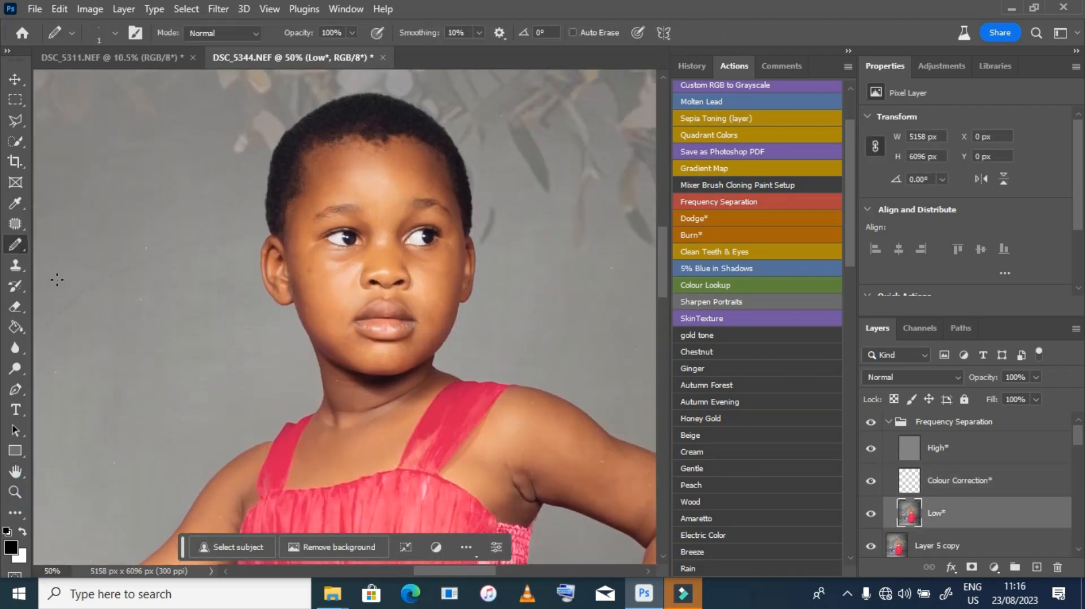
right_click(16, 244)
click(73, 292)
click(178, 33)
click(205, 68)
click(22, 532)
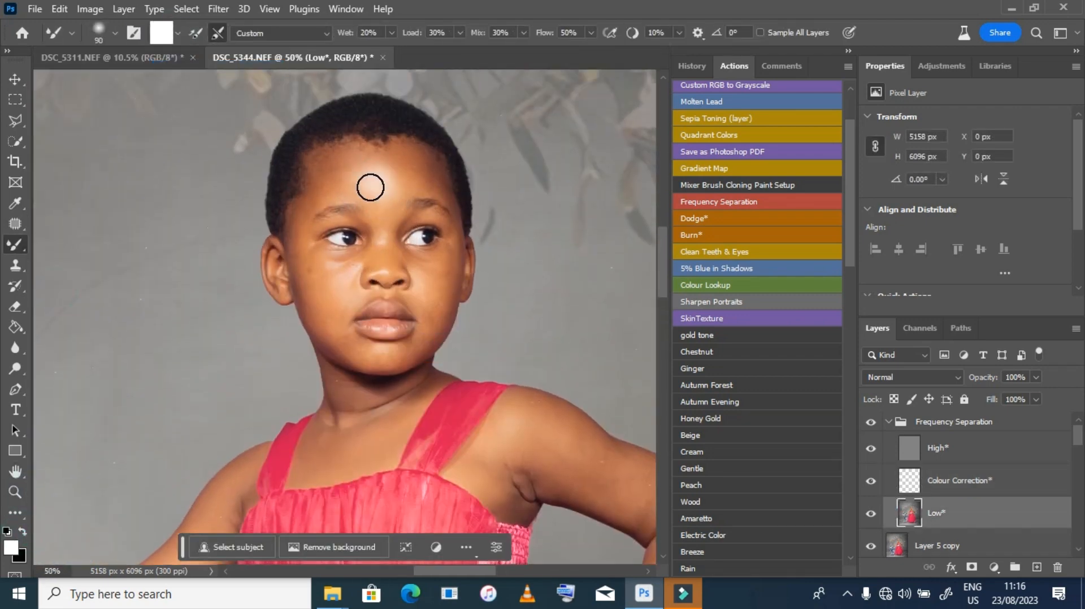
Blend the skin tones on the girl's forehead with the Mixer Brush at 70 px
key(bracketright)
key(bracketleft)
key(bracketleft)
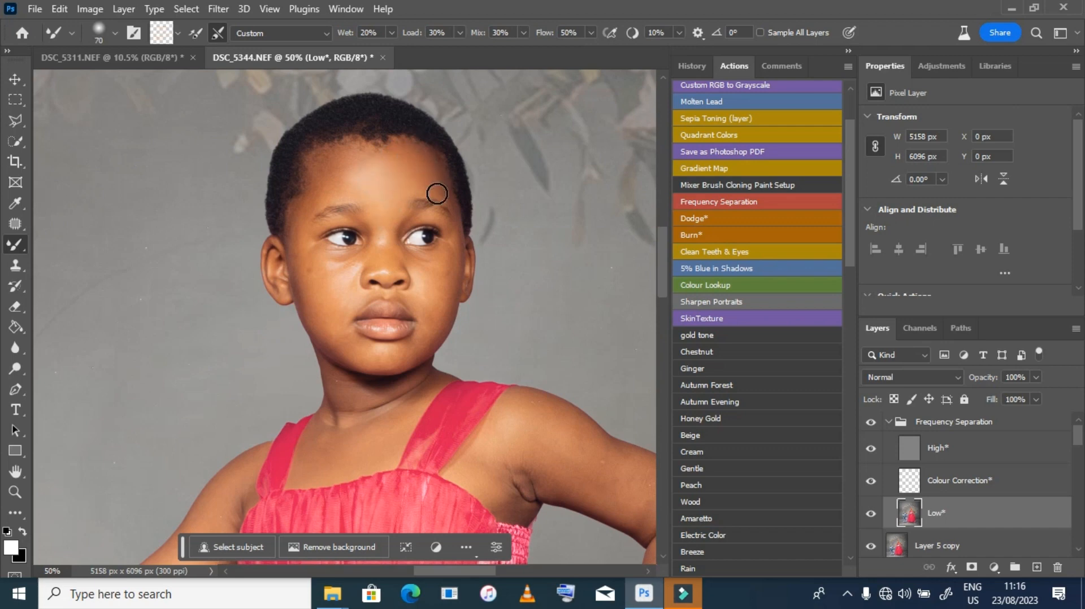
drag(368, 200, 382, 213)
Smooth the skin on the girl's cheek, nose and around her mouth with the Mixer Brush at 50 to 70 px
key(bracketleft)
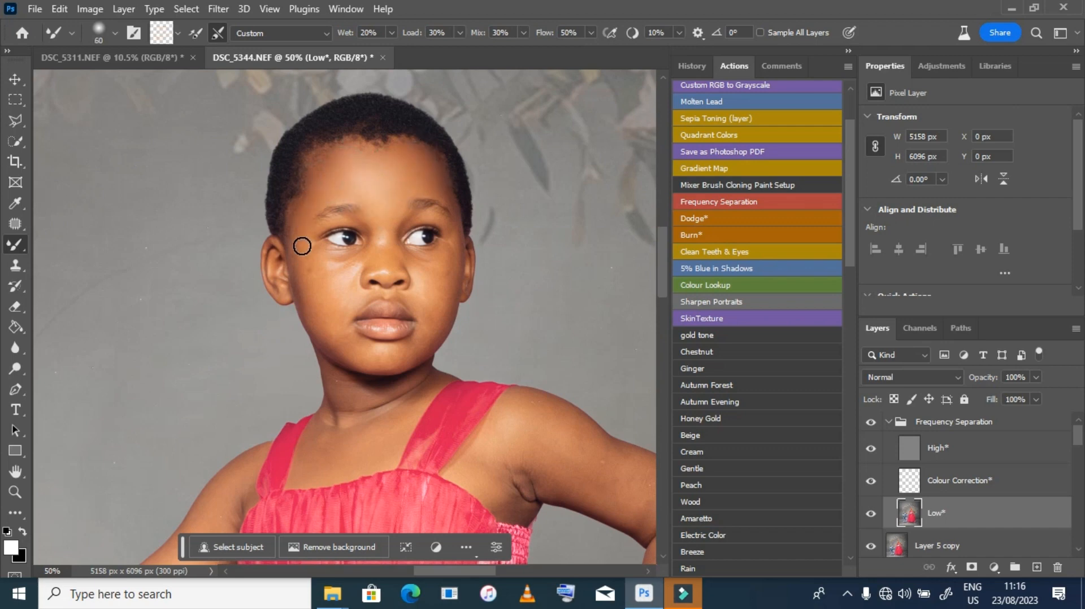
drag(312, 293, 300, 268)
drag(337, 300, 329, 278)
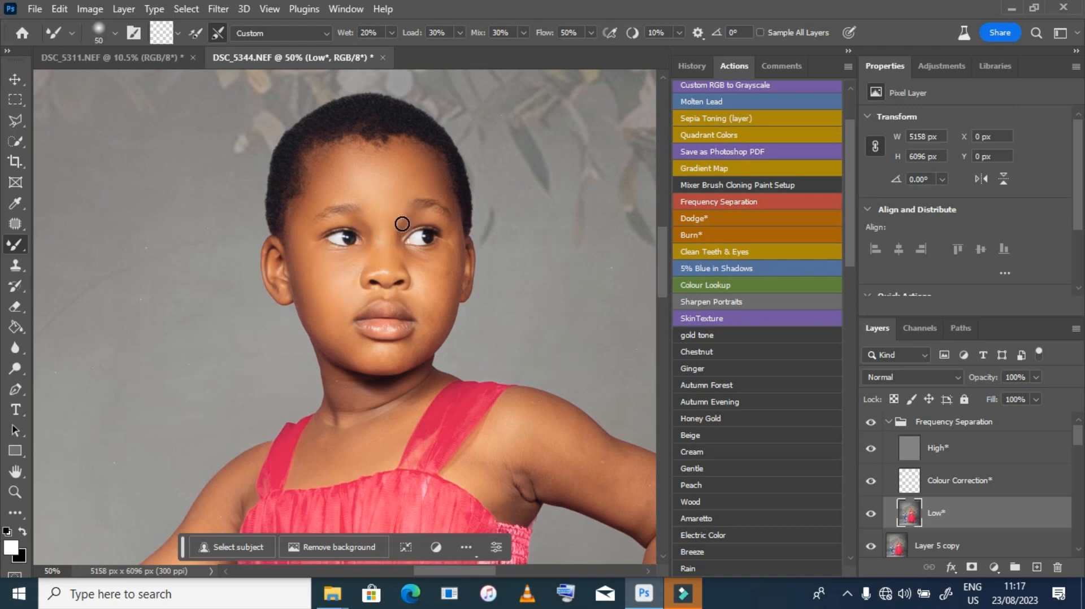
click(395, 260)
key(bracketright)
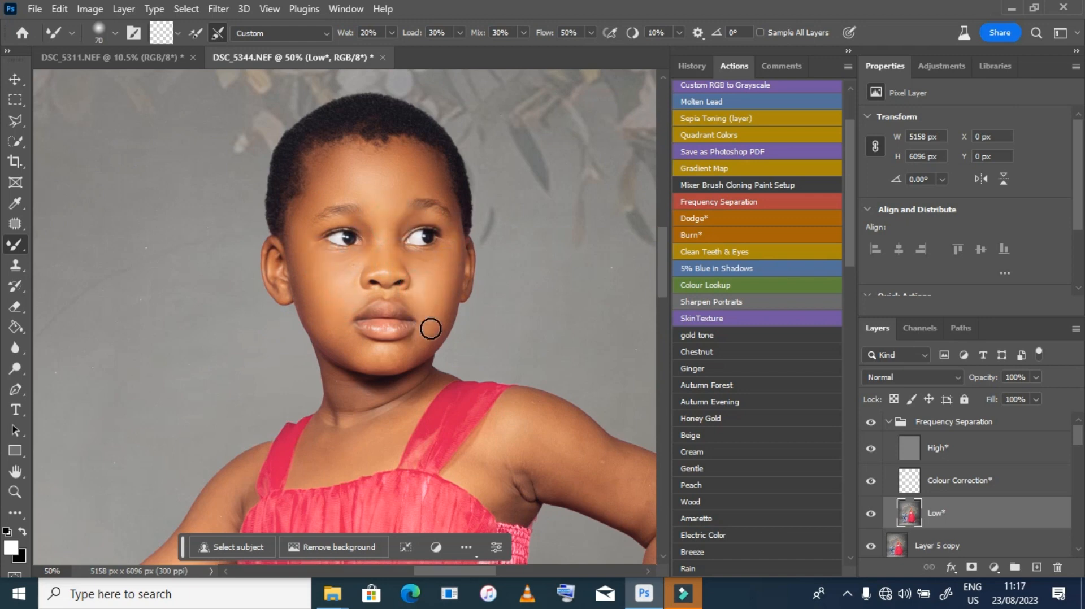
drag(399, 338, 388, 351)
key(bracketleft)
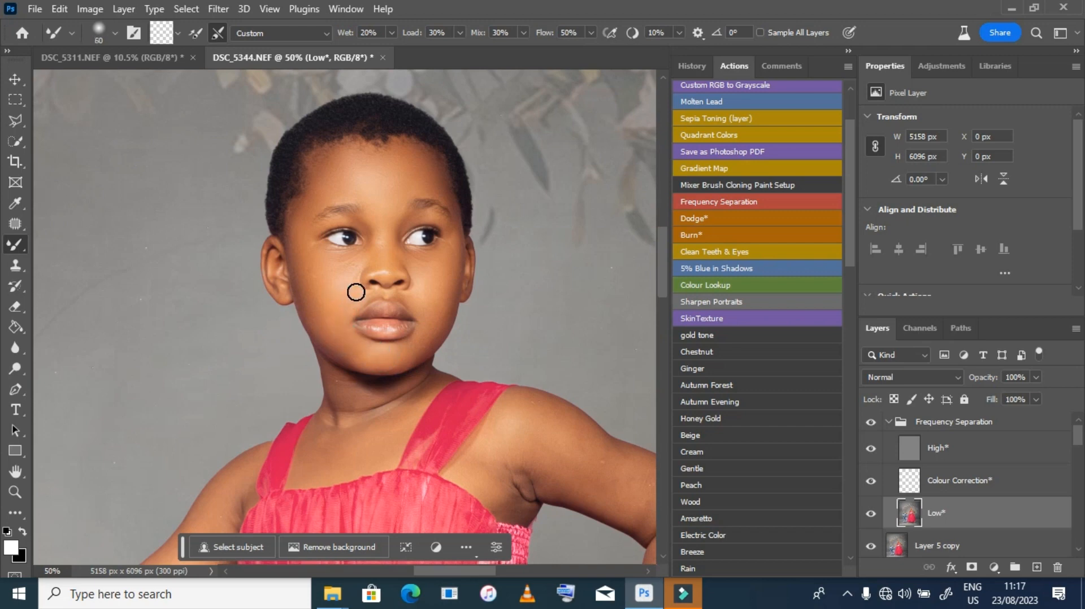
Smooth the skin on the girl's neck, chest and upper arm with the Mixer Brush at 90 to 100 px
scroll(354, 385, down, 1)
key(bracketright)
key(bracketright)
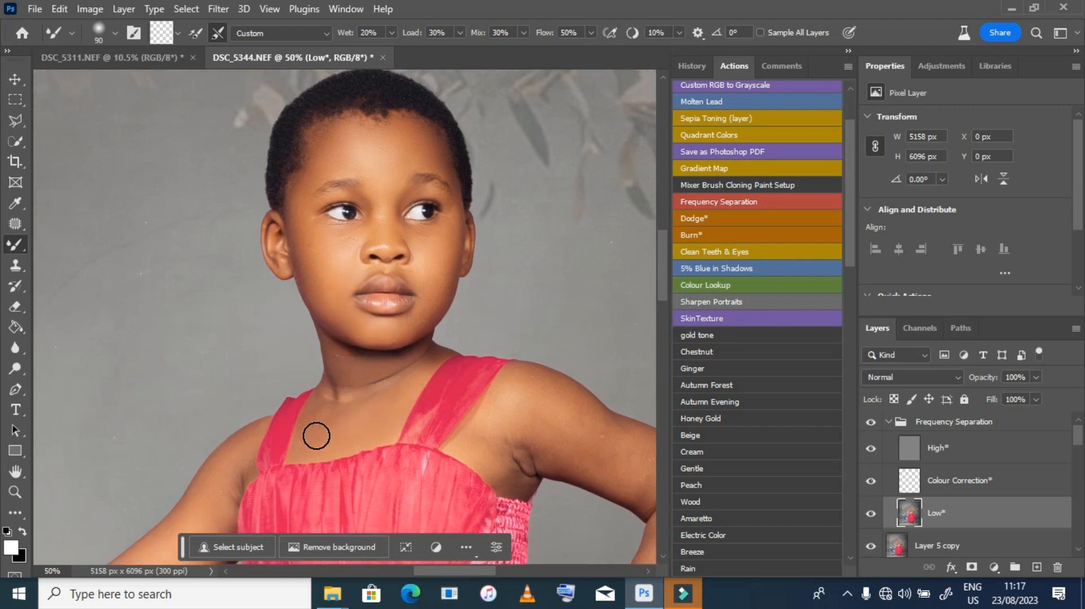
scroll(351, 296, down, 7)
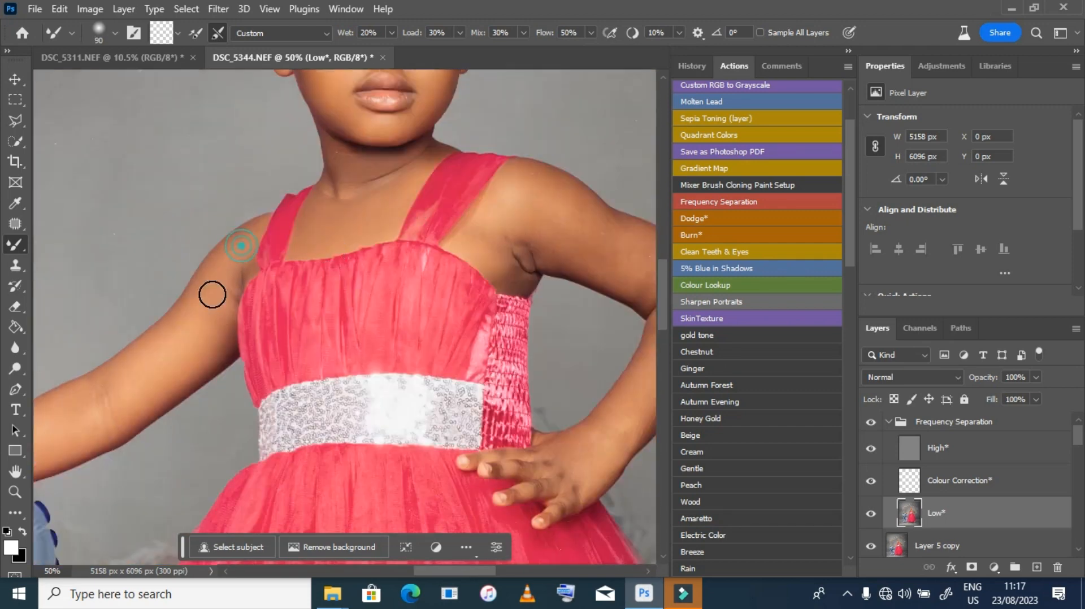
click(216, 318)
scroll(145, 387, down, 2)
key(bracketright)
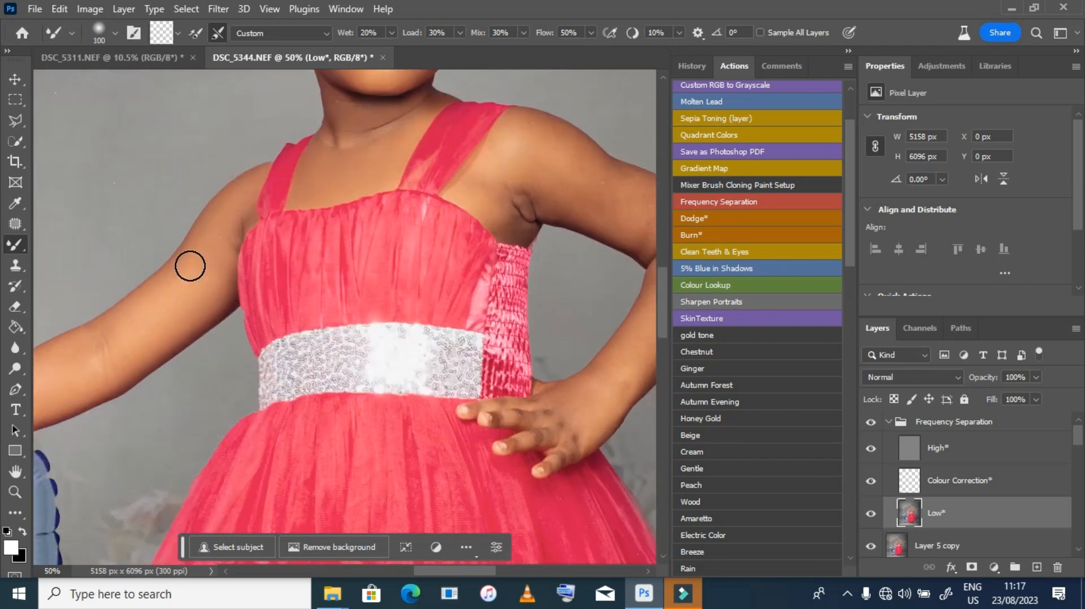
Blend the skin along the forearm and hand resting on the balloon with the Mixer Brush at up to 125 px
drag(455, 571, 401, 571)
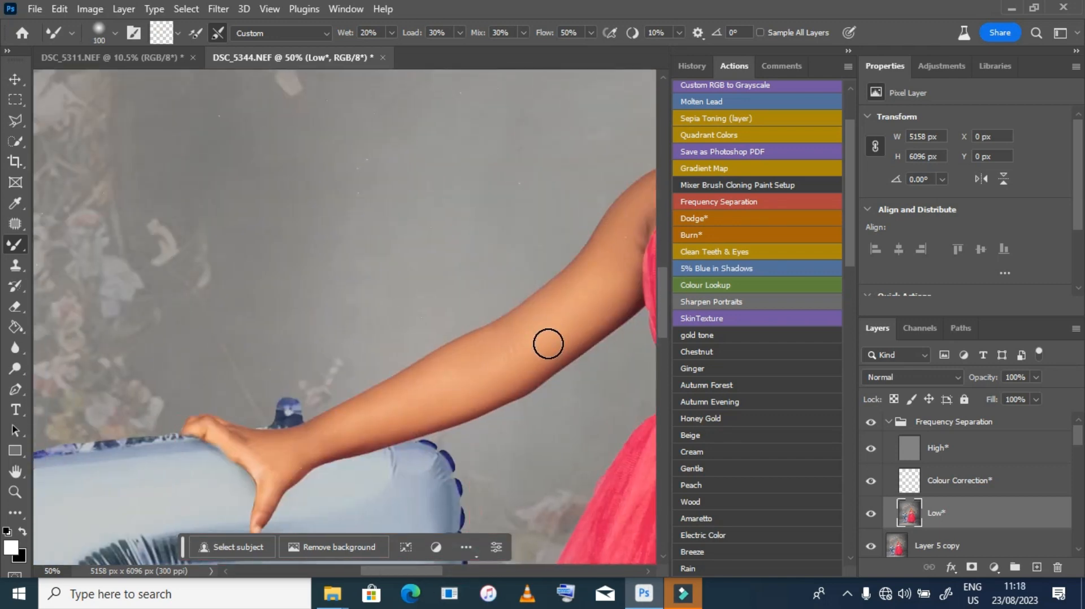
click(407, 419)
click(296, 444)
key(bracketleft)
key(bracketleft)
key(bracketleft)
key(bracketright)
key(bracketright)
key(bracketright)
key(bracketright)
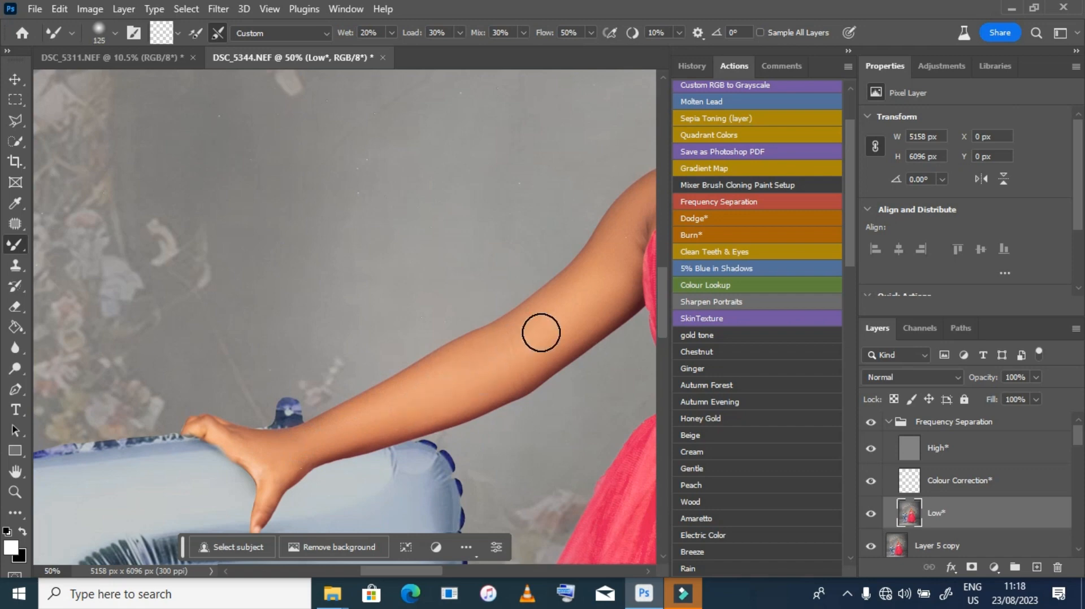
key(bracketleft)
key(bracketleft)
key(bracketleft)
drag(264, 455, 268, 485)
Smooth the skin of the bent arm and the hand on the hip with the Mixer Brush at 80 to 100 px
double_click(18, 472)
click(16, 492)
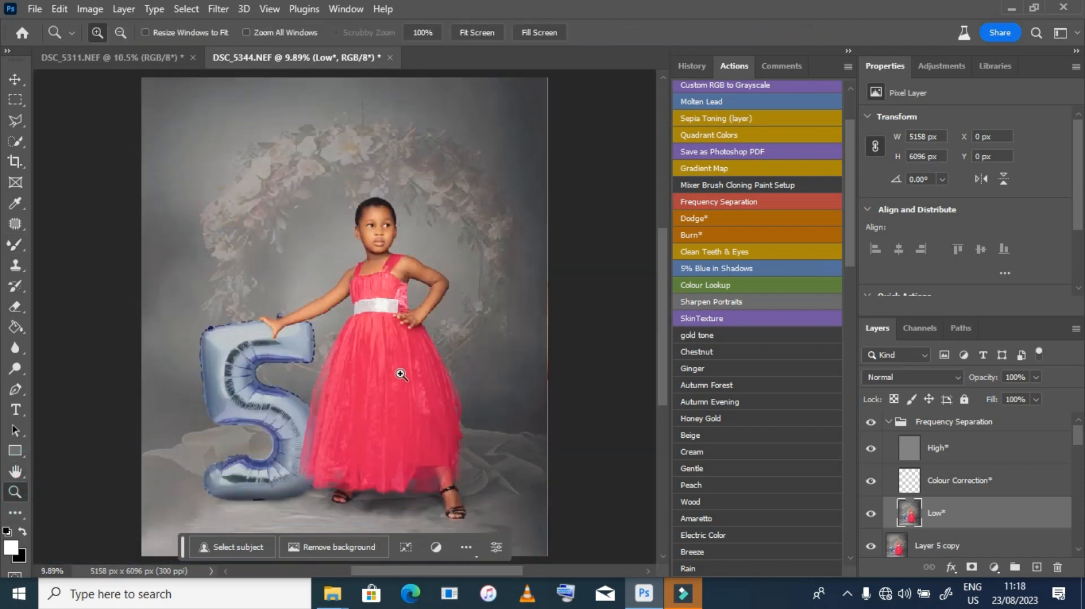
click(419, 314)
click(419, 314)
click(418, 313)
click(416, 312)
click(21, 246)
drag(299, 216, 299, 258)
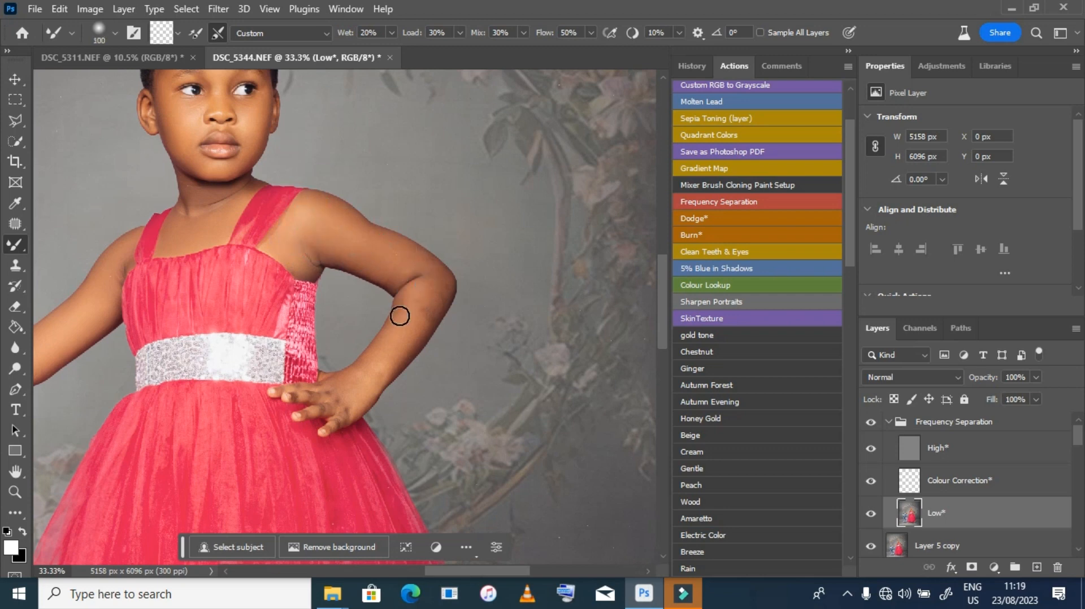
drag(421, 327, 439, 277)
drag(364, 393, 378, 372)
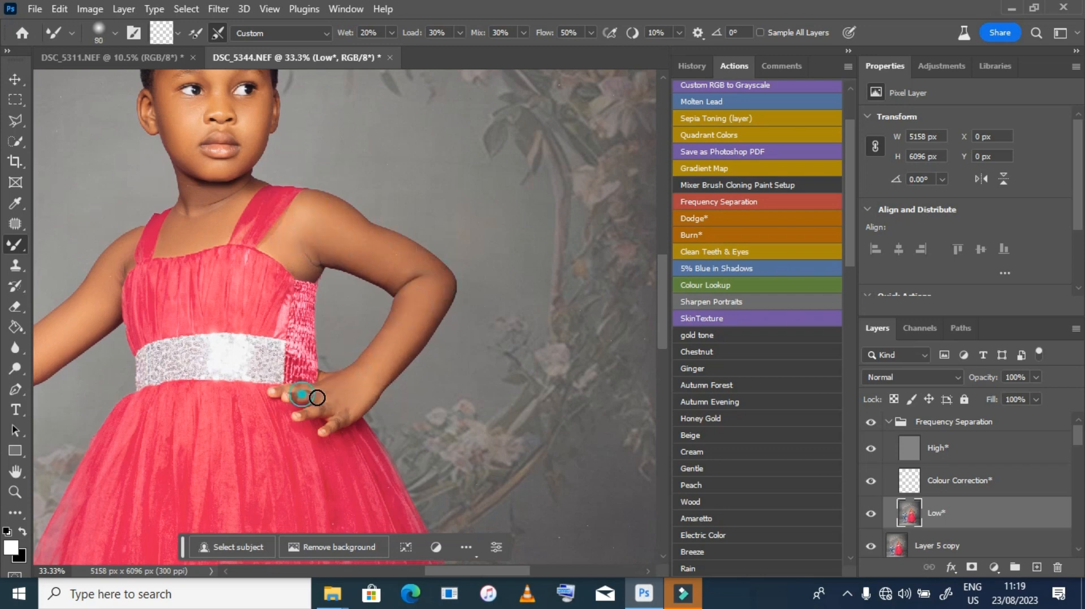
Smooth the skin on the girl's front foot and ankle with the Mixer Brush at 90 px
double_click(16, 471)
click(16, 493)
click(482, 489)
click(482, 489)
click(487, 446)
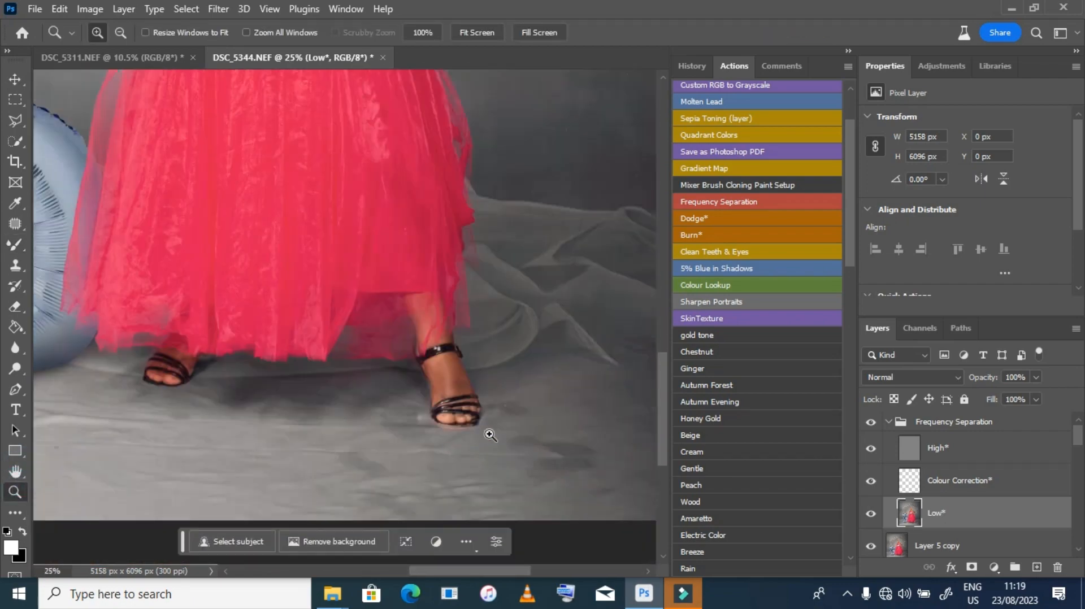
click(489, 434)
click(15, 245)
key(bracketright)
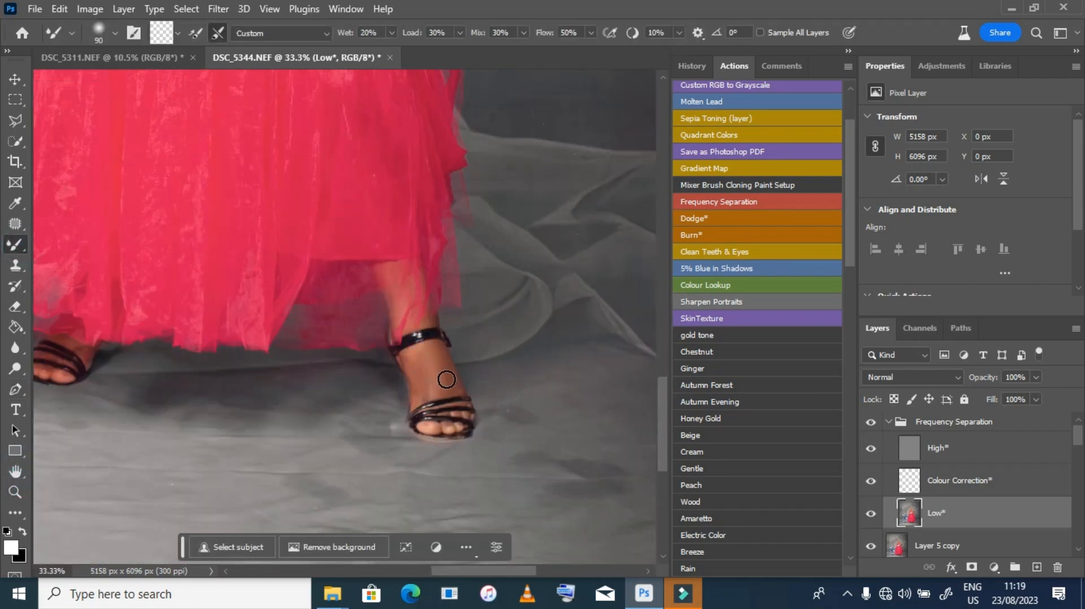
Blend the grey floor below the balloon and dress with the Mixer Brush at up to 300 px
double_click(16, 471)
click(15, 492)
click(400, 420)
click(399, 420)
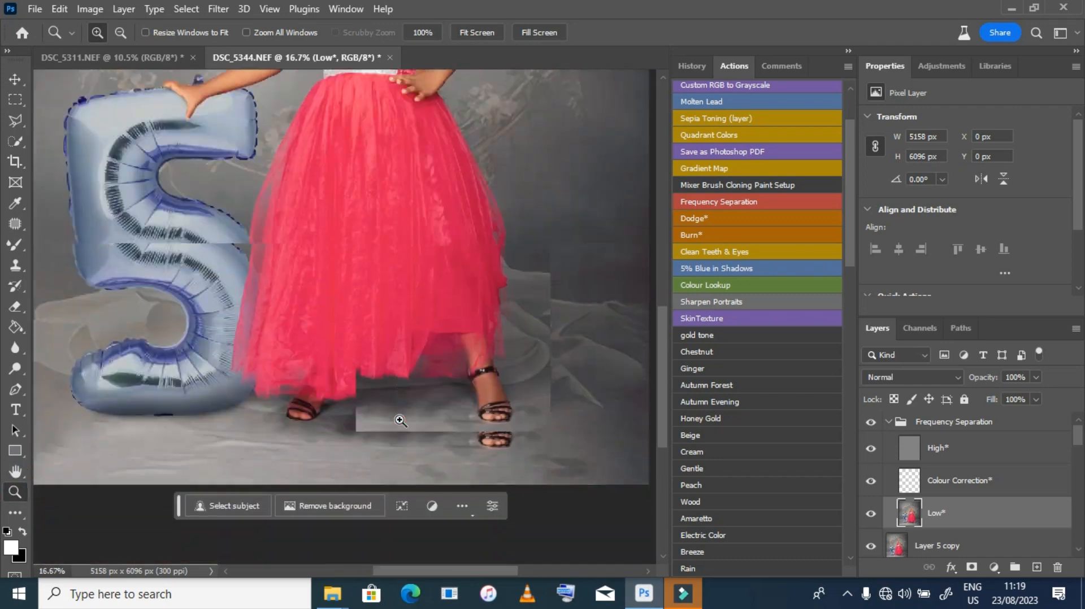
click(16, 245)
key(bracketright)
key(bracketright)
key(bracketright)
key(bracketright)
key(bracketright)
key(bracketright)
key(bracketright)
key(bracketright)
key(bracketleft)
key(bracketleft)
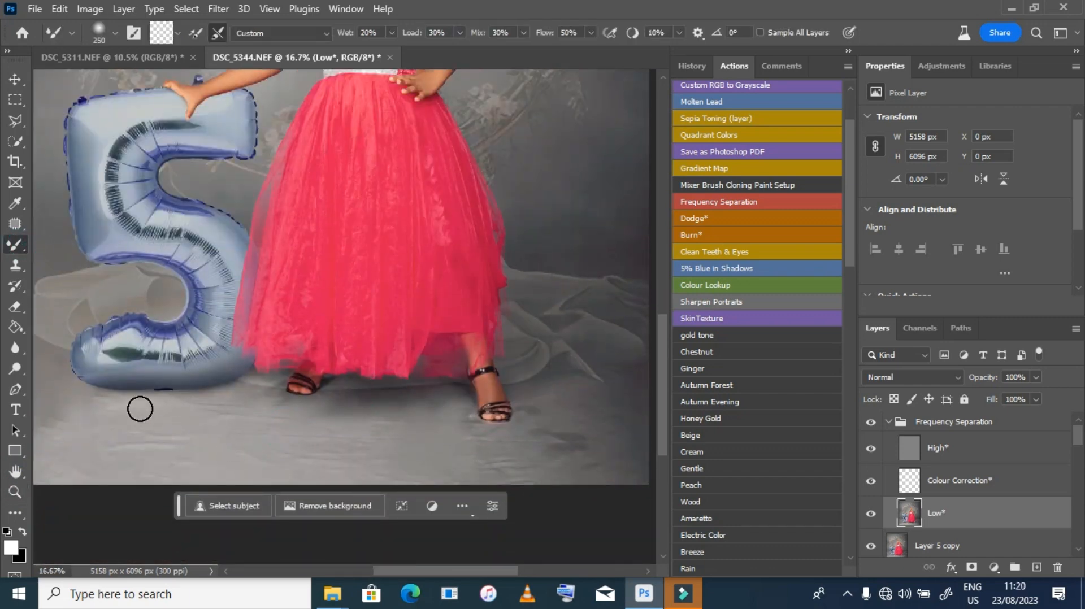
key(bracketleft)
key(bracketleft)
key(bracketright)
key(bracketright)
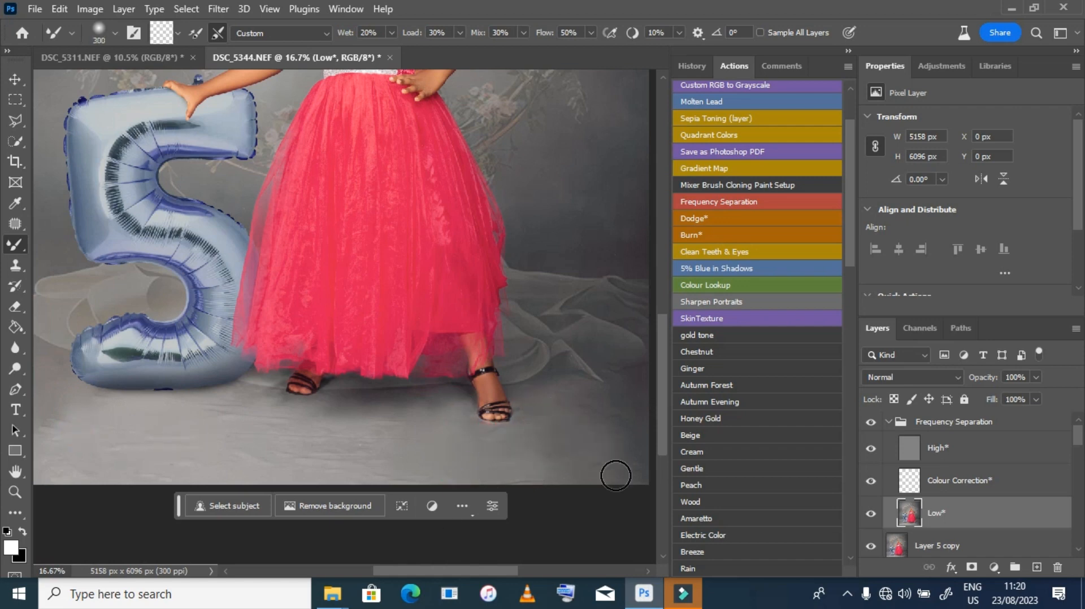
Even out the floor beside the front foot at 200 px and along the image's lower edge at 300 to 400 px
key(bracketleft)
key(bracketleft)
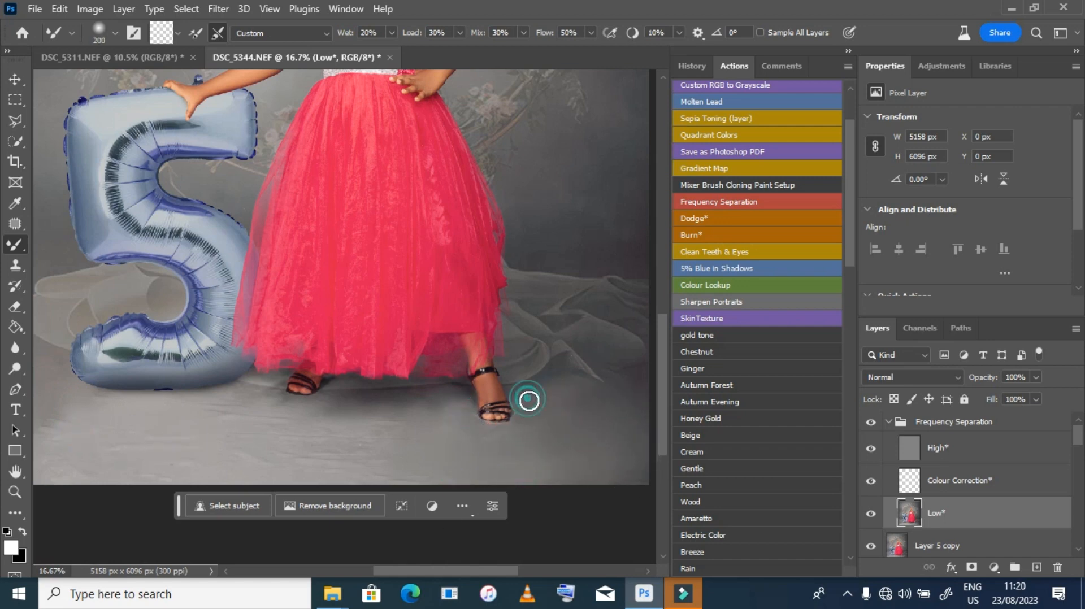
key(bracketright)
key(bracketright)
key(bracketright)
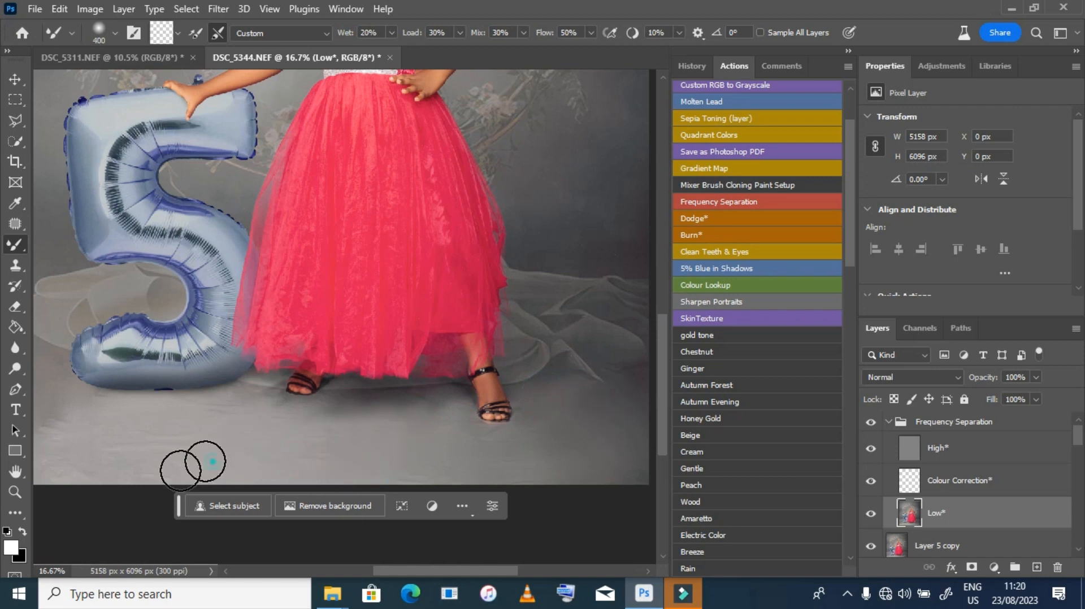
key(bracketleft)
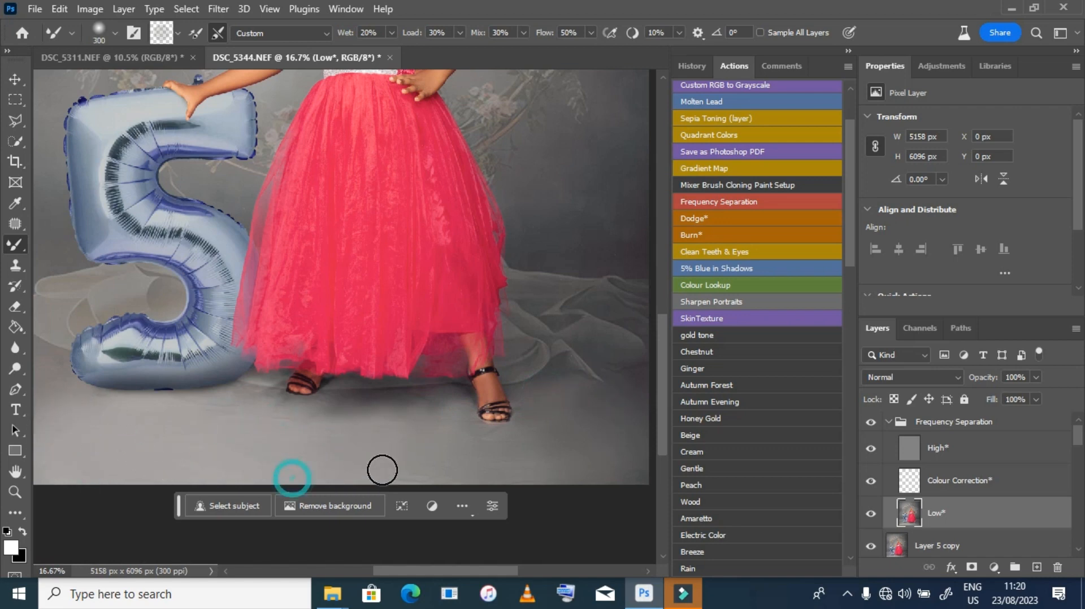
Collapse the Frequency Separation group, stamp the visible layers above it and duplicate the stamped layer
double_click(15, 471)
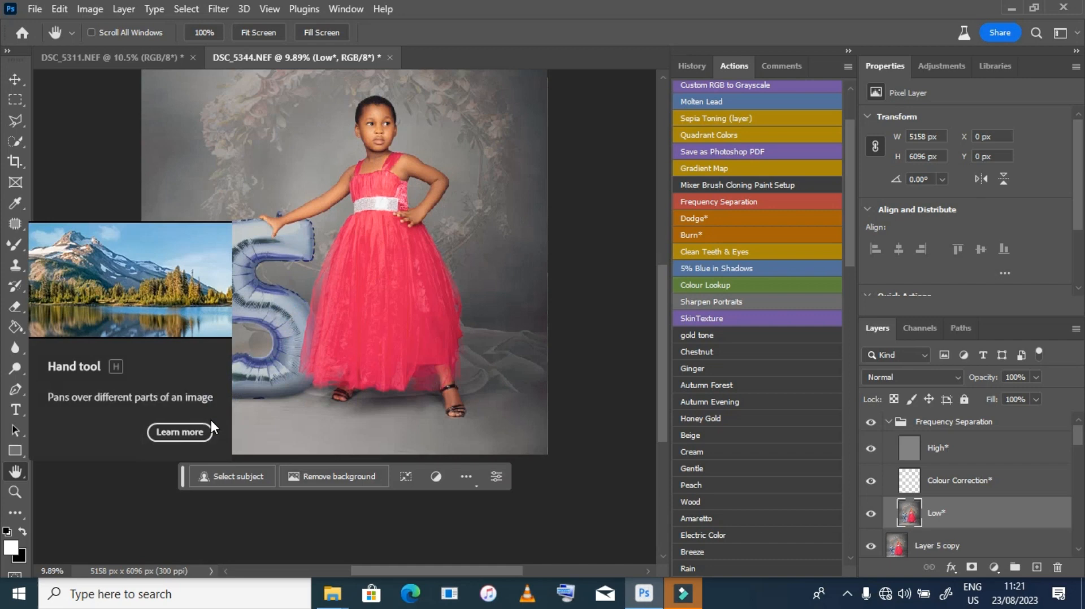
click(888, 422)
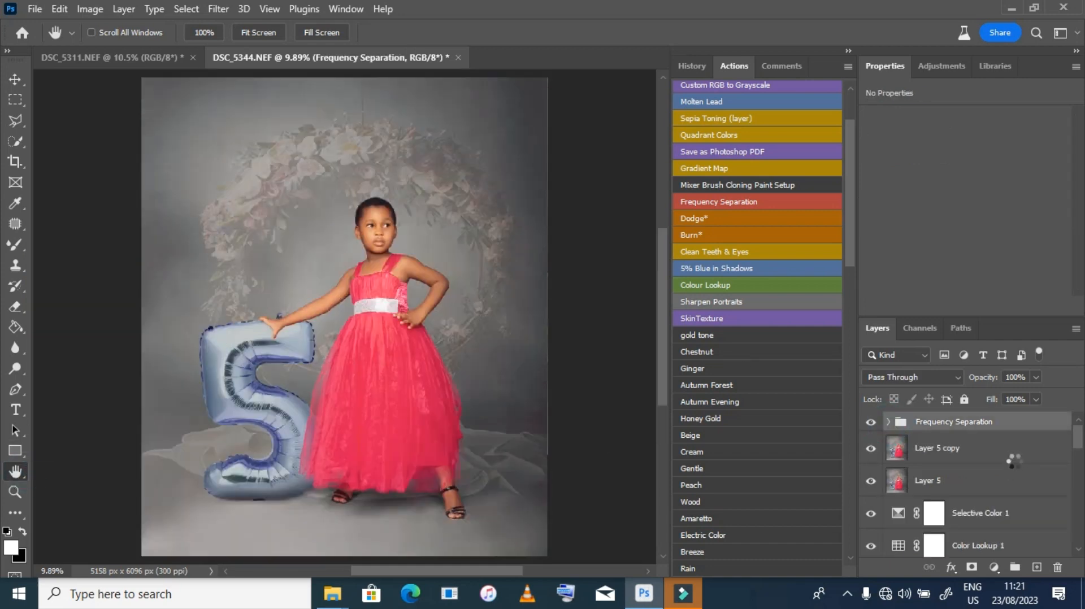
key(ctrl+j)
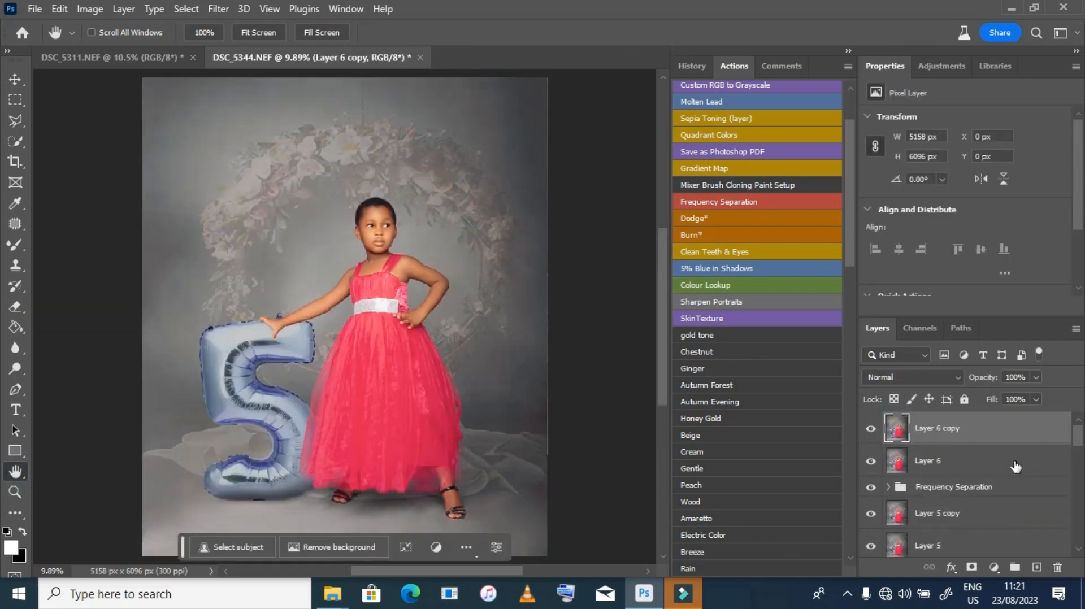
Draw an elliptical selection of about 3241 × 4216 px around the girl and invert it
scroll(344, 316, down, 2)
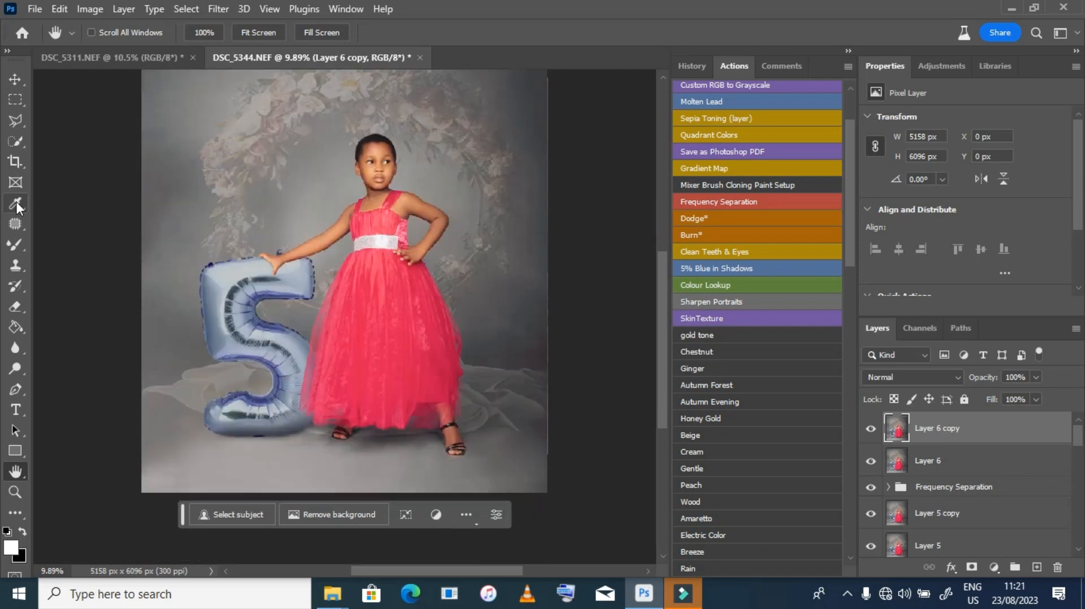
click(15, 99)
drag(230, 123, 485, 455)
scroll(485, 454, down, 2)
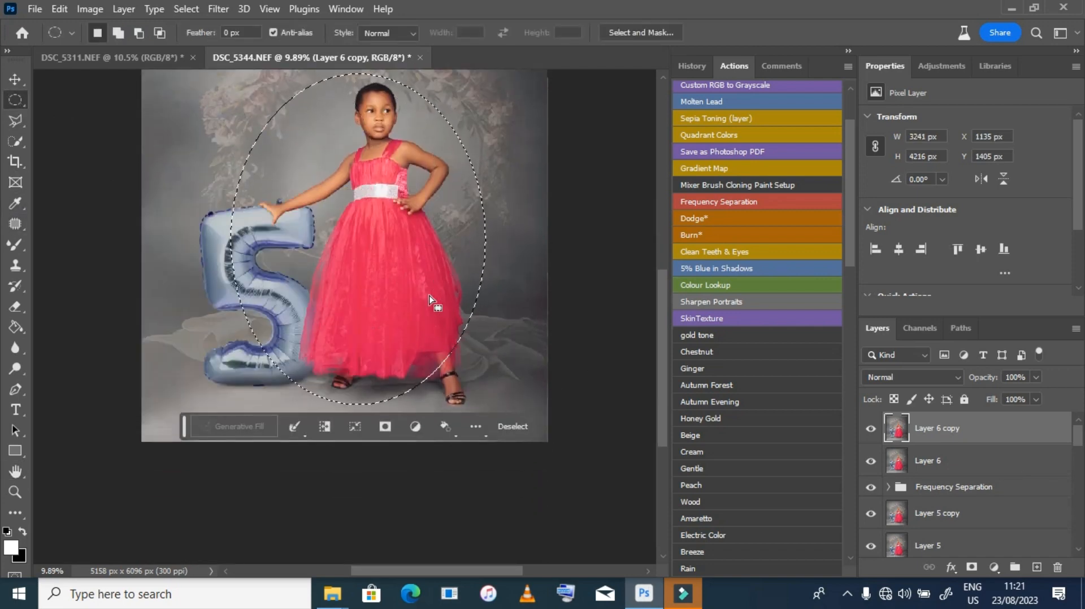
key(ctrl+shift+i)
Add a black (000000) Solid Color fill layer over the selected surroundings and feather its mask by 156.5 px
double_click(15, 471)
click(994, 567)
click(1005, 289)
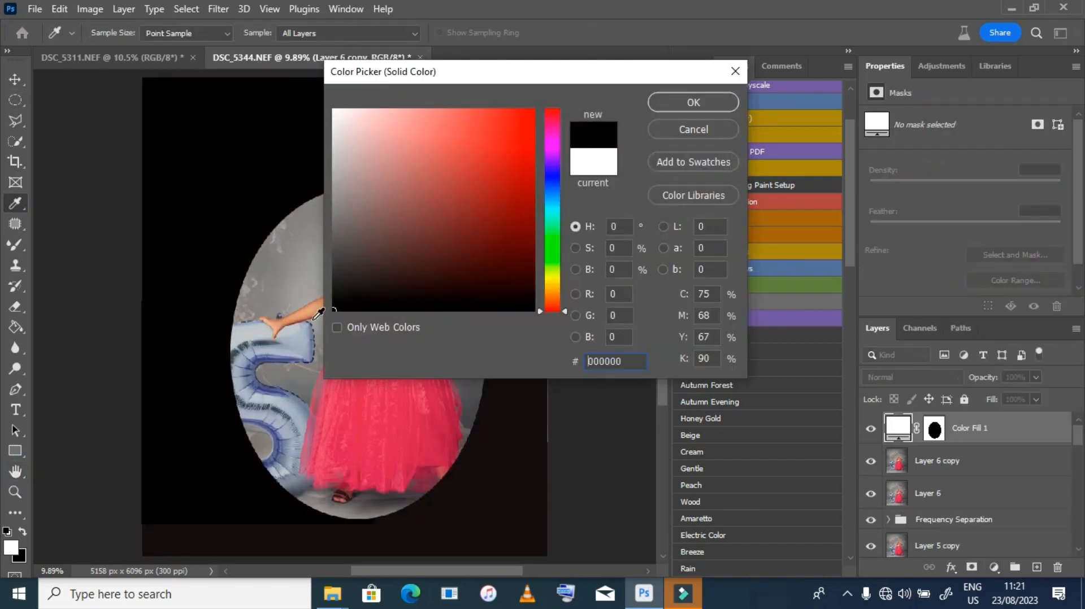
click(690, 101)
drag(870, 222, 1011, 235)
Set the Color Fill 1 layer's opacity to 14% and compare the vignette on and off
click(1036, 378)
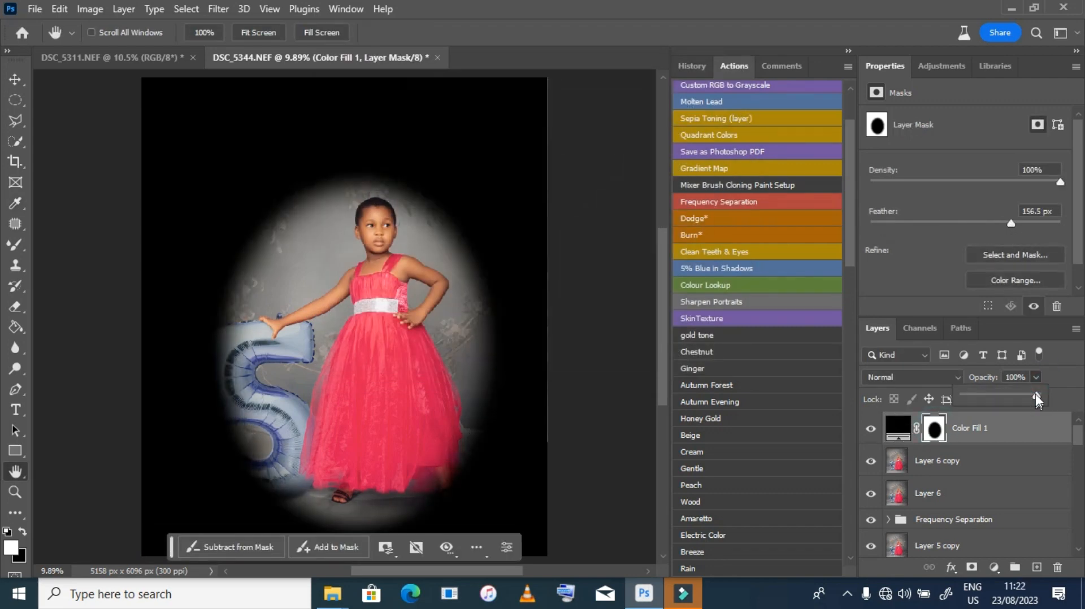
drag(1035, 394, 1010, 398)
click(872, 431)
click(871, 431)
scroll(391, 268, down, 2)
click(1035, 378)
click(868, 431)
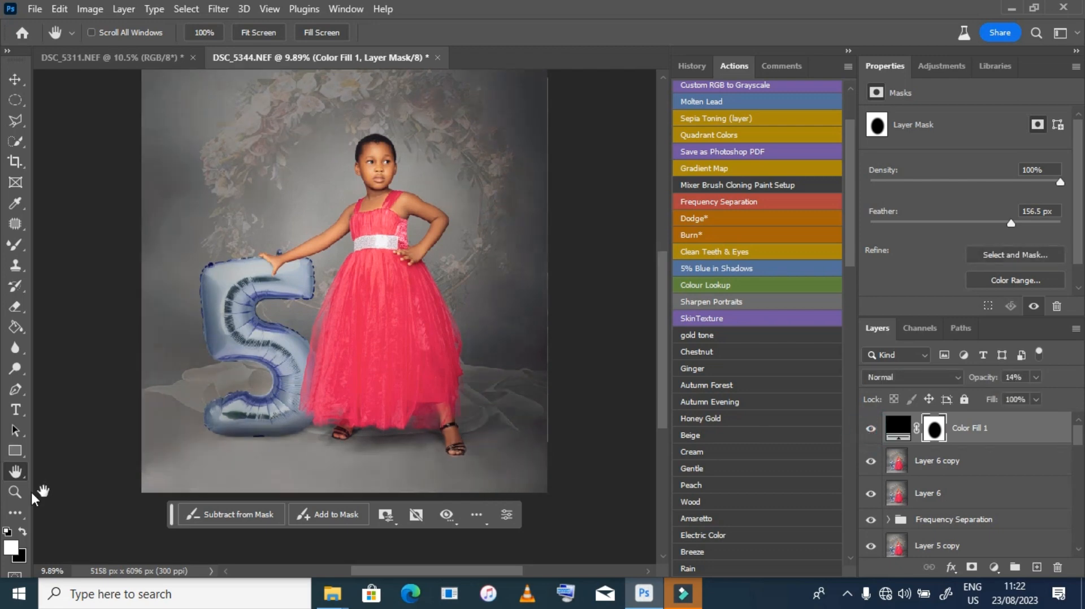
Paint black on the Color Fill 1 mask to clear the vignette from the balloon and lower area, and compare the result
key(b)
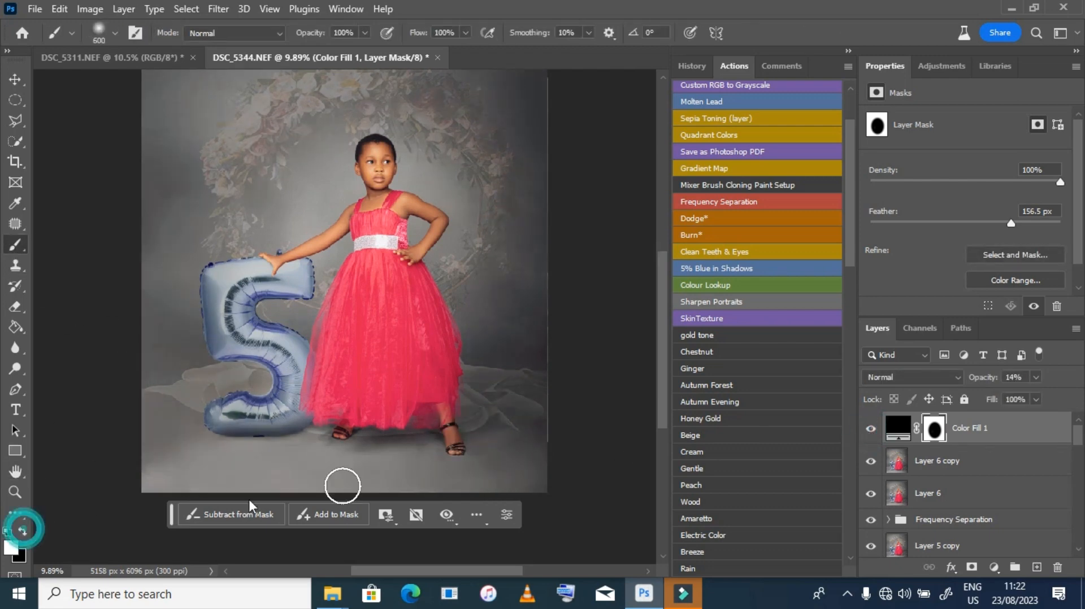
click(22, 531)
key(bracketright)
scroll(373, 272, up, 2)
click(22, 466)
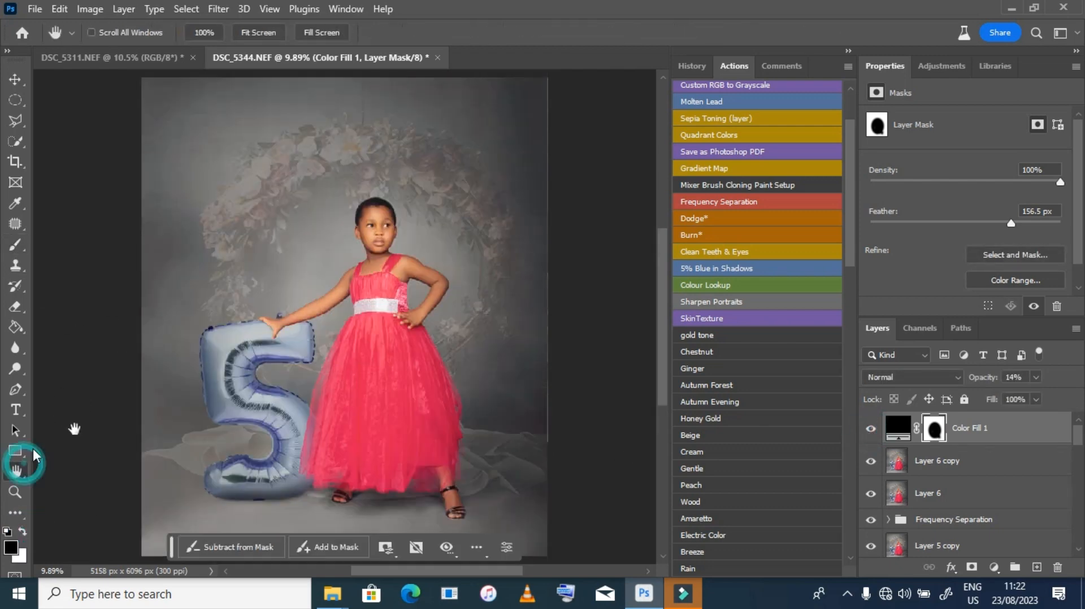
click(870, 430)
click(871, 430)
Select the layers above Background up to Color Fill 1 and merge them into one layer
scroll(888, 476, down, 10)
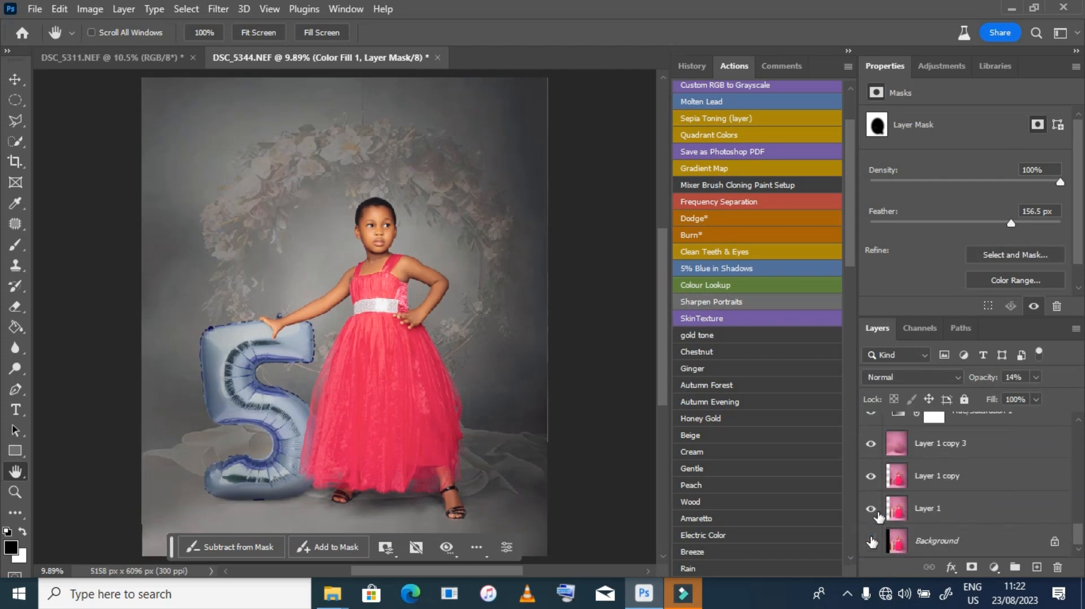
scroll(1076, 542, up, 3)
scroll(1077, 542, down, 3)
click(997, 454)
scroll(1075, 536, up, 3)
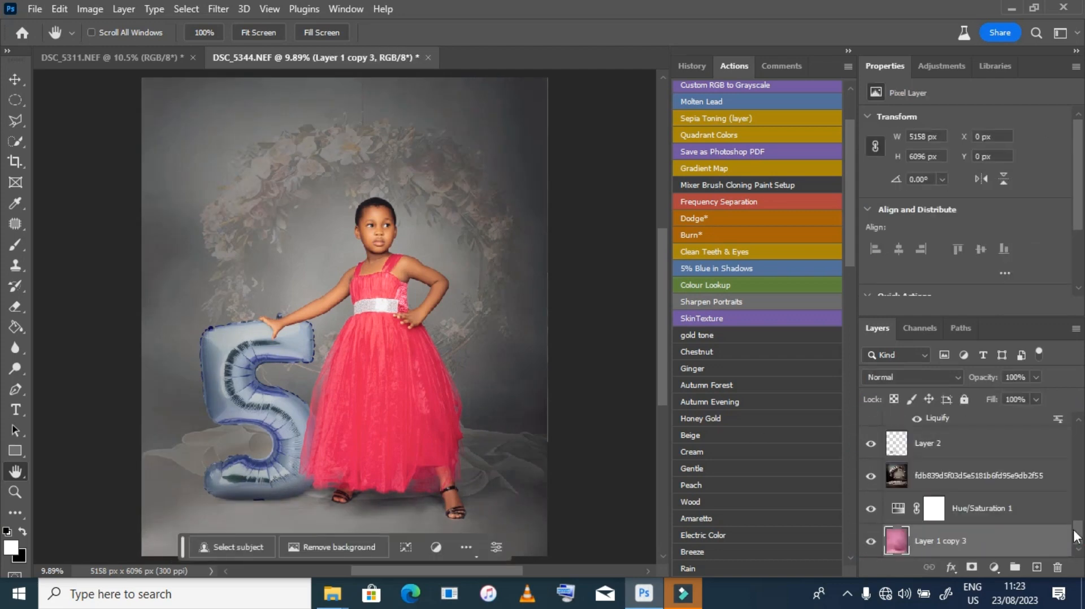
scroll(1075, 535, up, 7)
click(1041, 437)
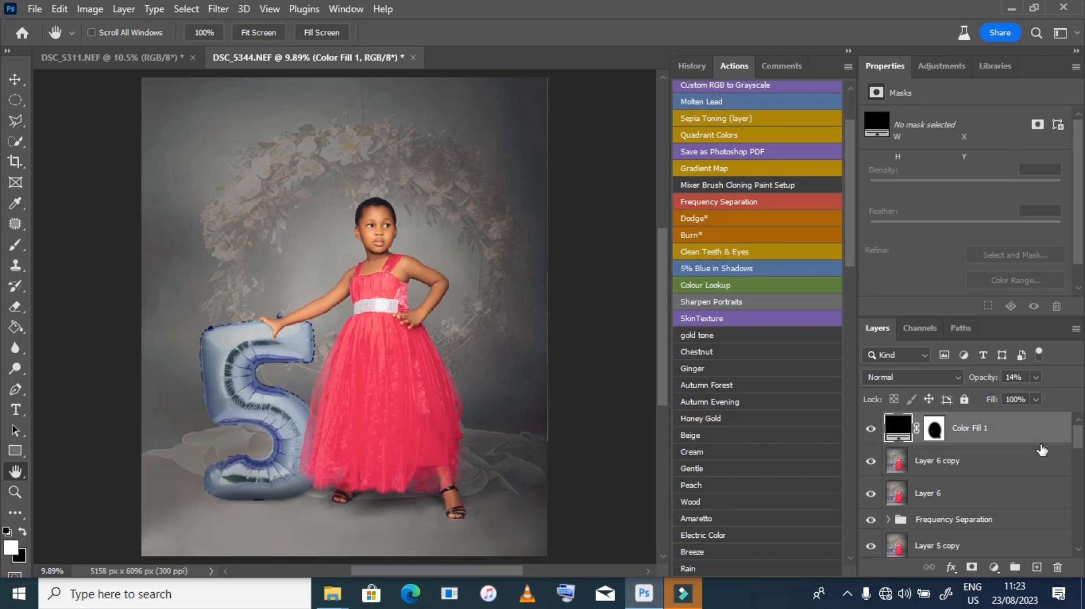
key(ctrl+shift+e)
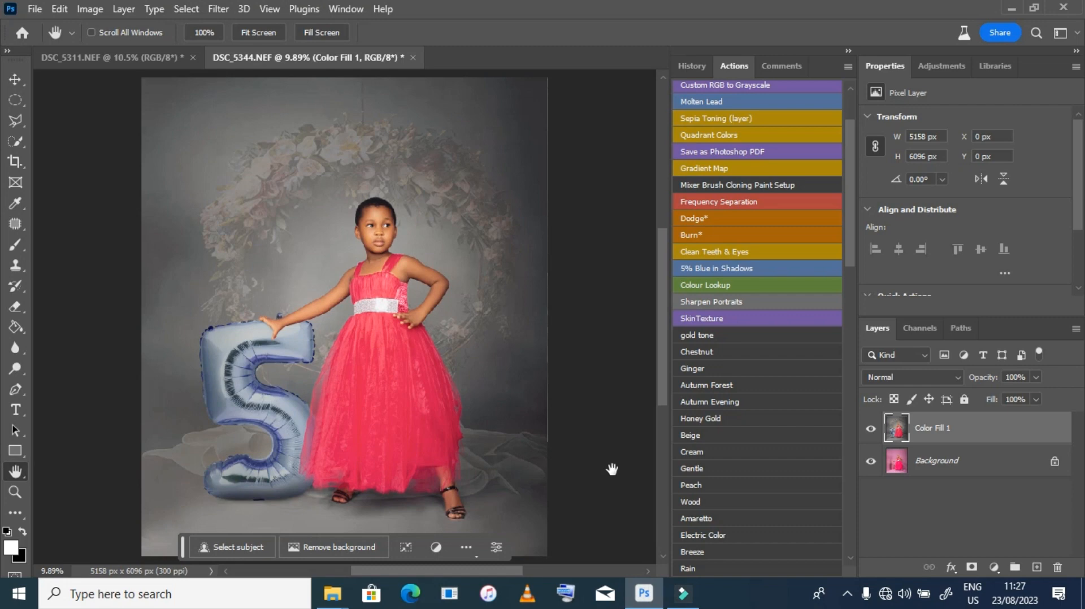
Toggle the merged Color Fill 1 layer's visibility to compare the finished composite with the original photo
click(870, 428)
click(872, 429)
click(871, 429)
click(871, 428)
click(870, 428)
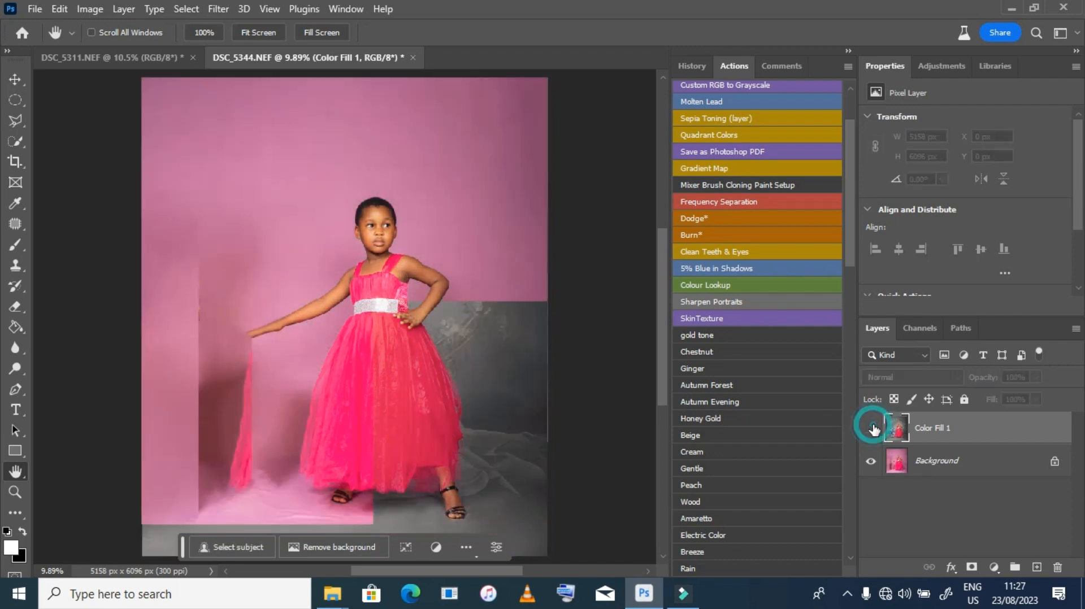
click(871, 428)
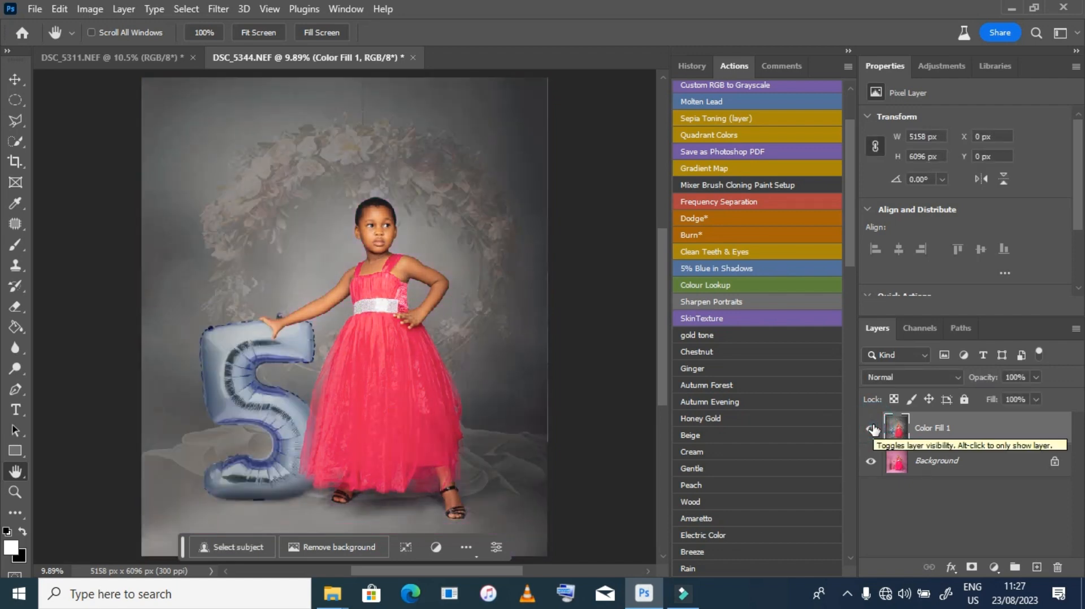